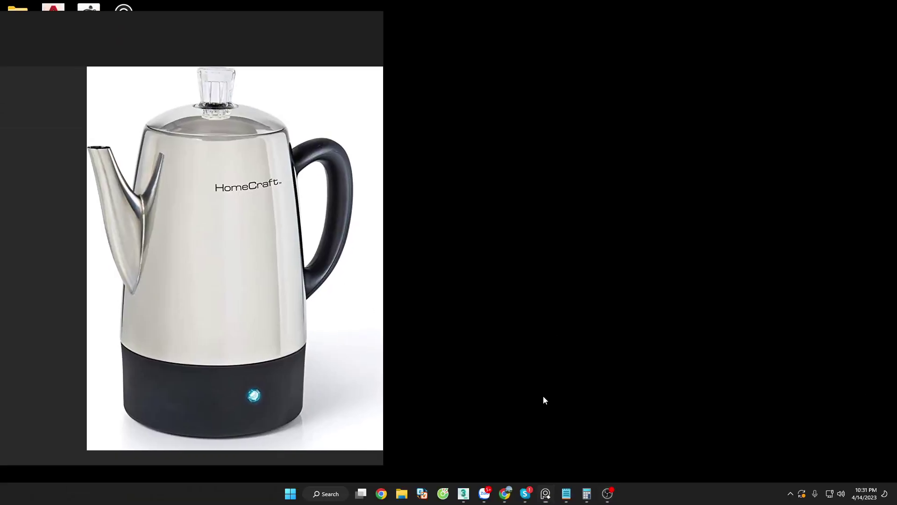
Step: Bring 3ds Max forward and close the Slate Material Editor
left_click(465, 493)
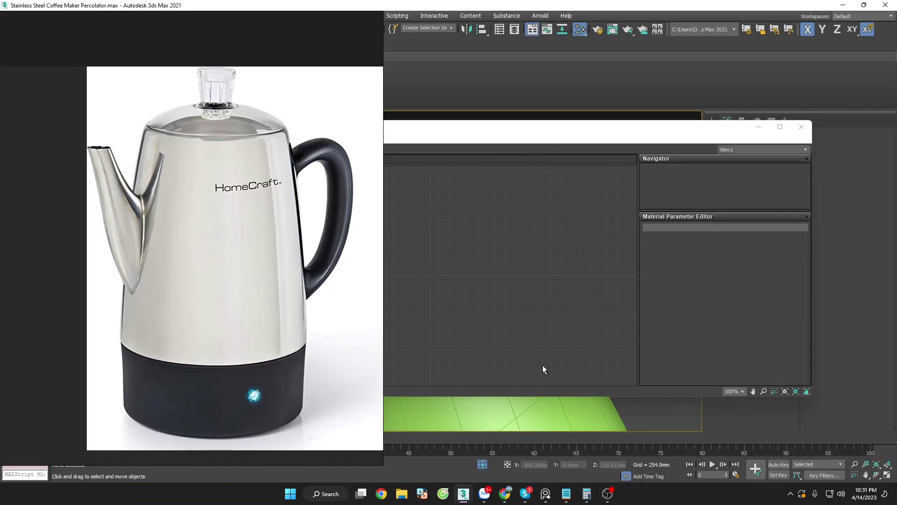
left_click(801, 126)
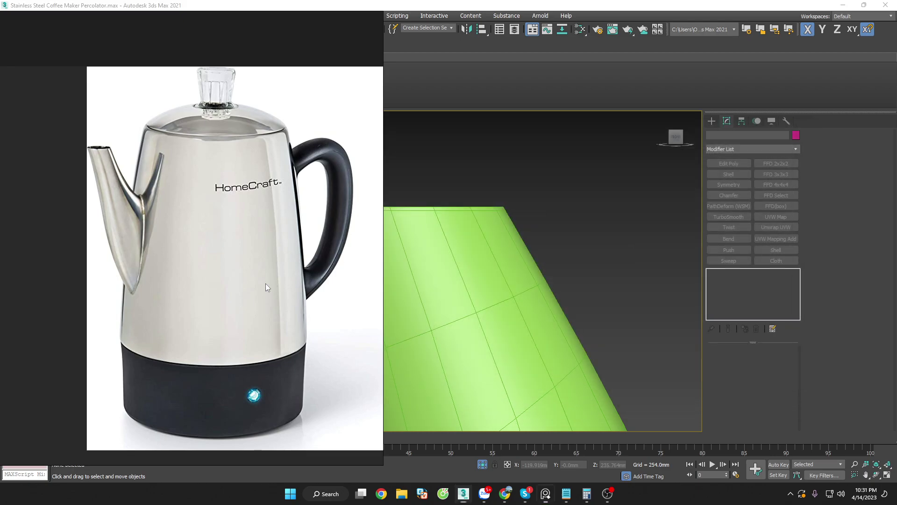
scroll(588, 231, "down", 5)
scroll(593, 286, "up", 5)
Step: Select the pot body NGon010, hide edged faces, and view it from the front
left_click(595, 290)
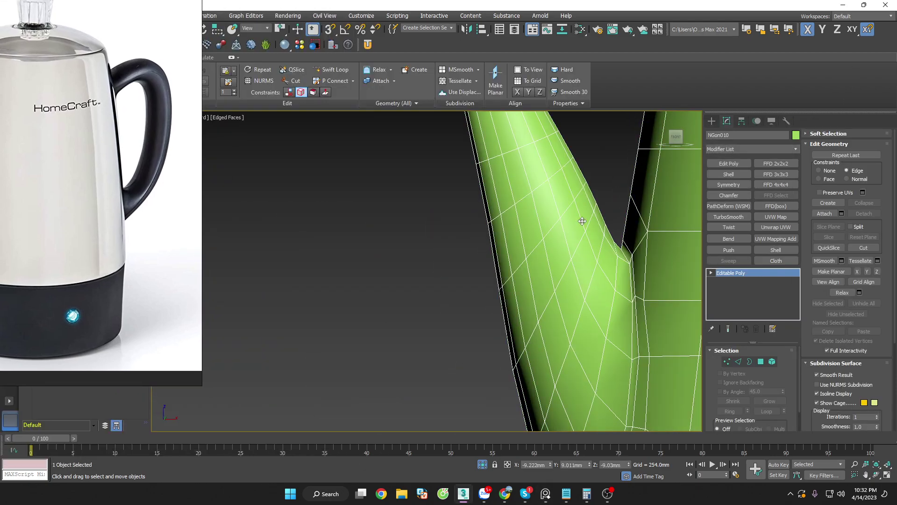
scroll(448, 237, "down", 5)
key("F4")
mouse_move(529, 295)
middle_mouse_down("alt")
mouse_move(654, 331)
mouse_move(654, 317)
middle_mouse_up("alt")
scroll(629, 309, "down", 3)
key("f")
scroll(563, 295, "down", 2)
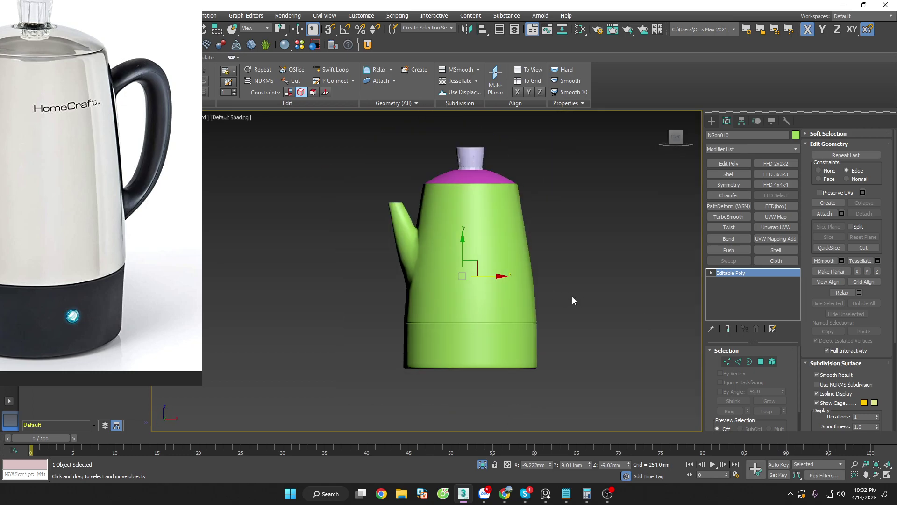
left_click(536, 287)
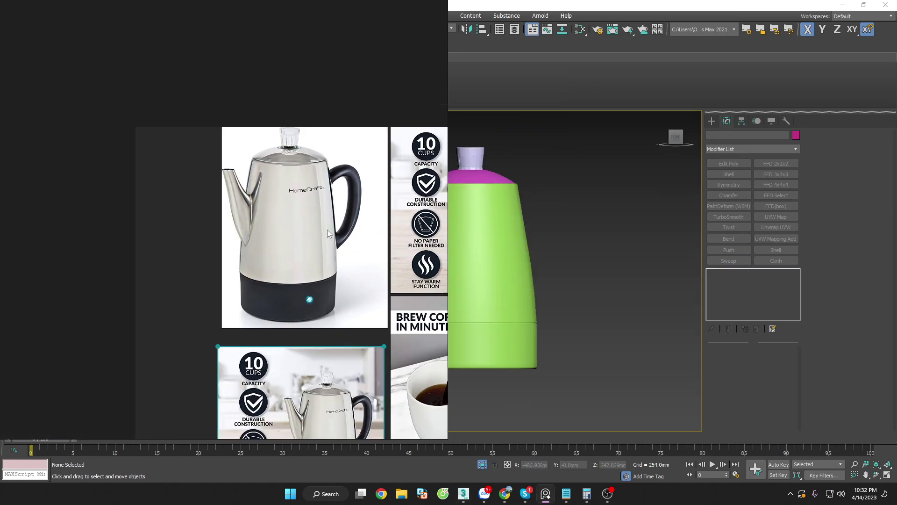
Step: View the scene through PhysCamera002 and reposition the reference images
key("c")
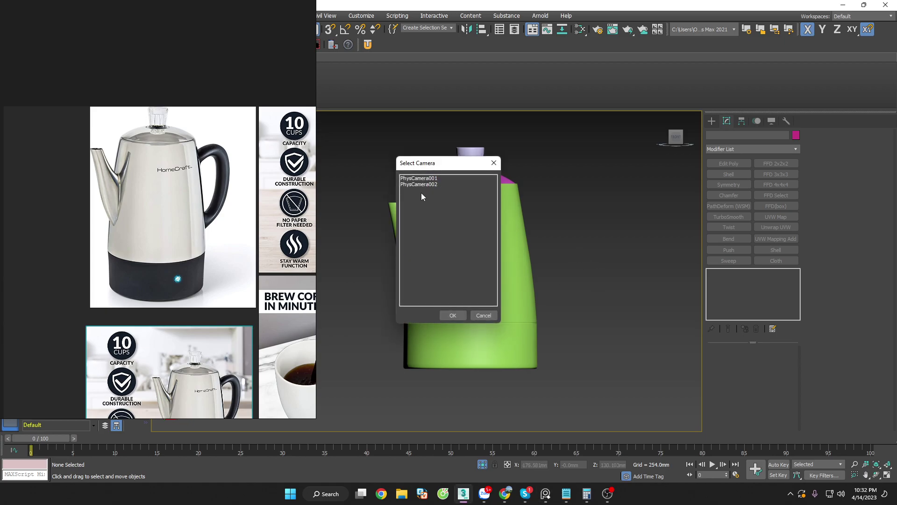
left_click(420, 184)
left_click(454, 316)
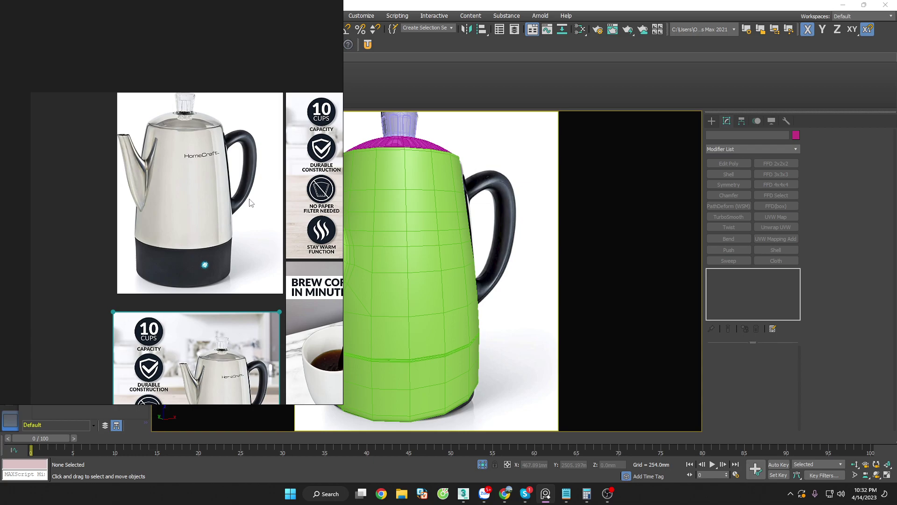
left_click_drag(249, 202, 156, 184)
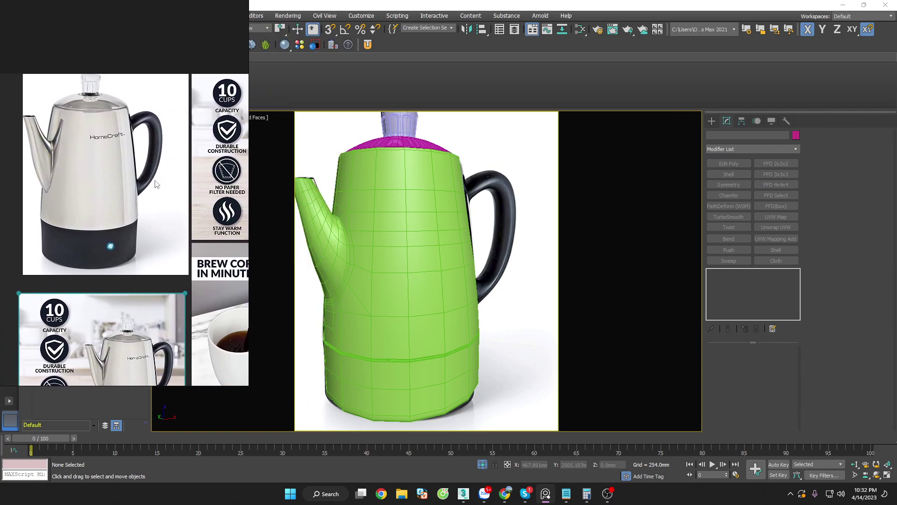
left_click(323, 219)
left_click(522, 273)
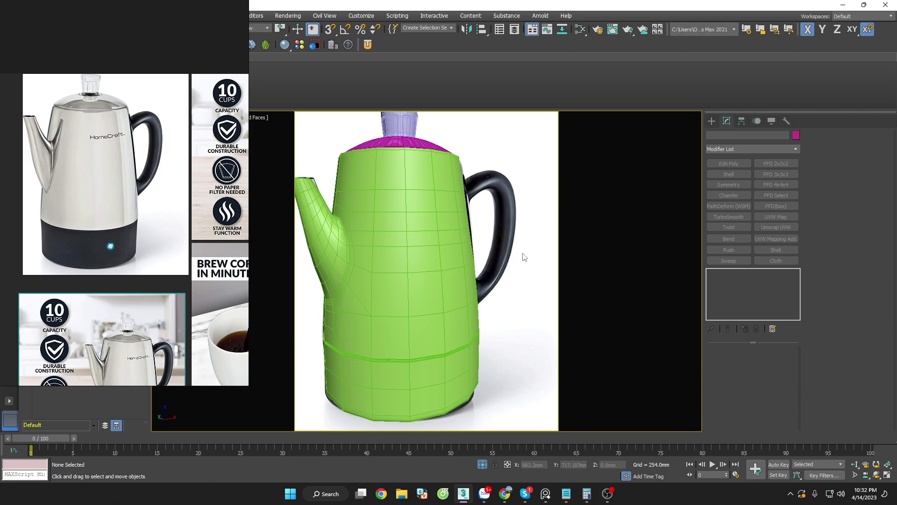
Step: Restore the two-viewport layout, frame the pot and camera, and show spline shape creation
left_click(712, 121)
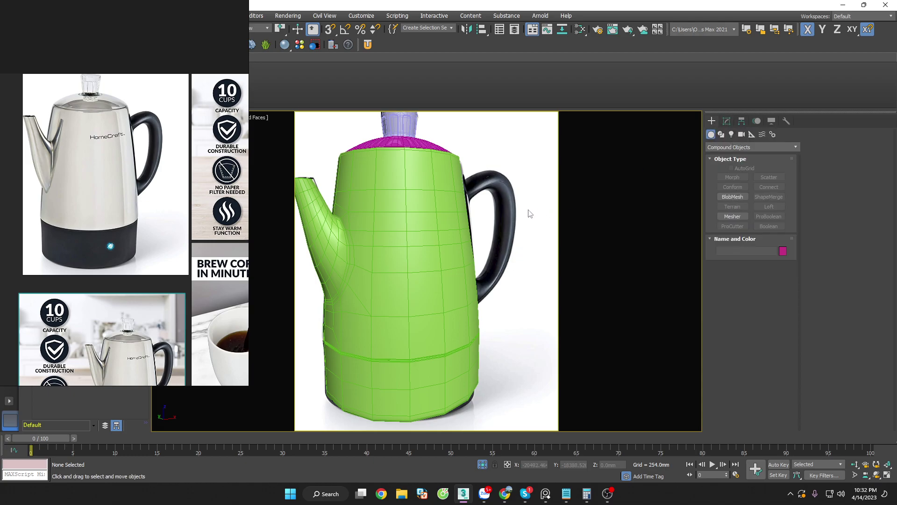
key("alt+w")
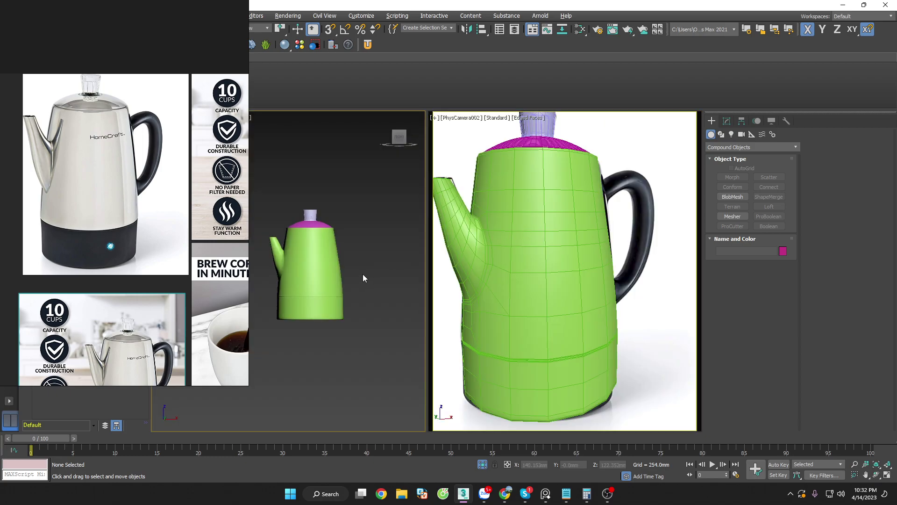
scroll(374, 268, "up", 5)
key("z")
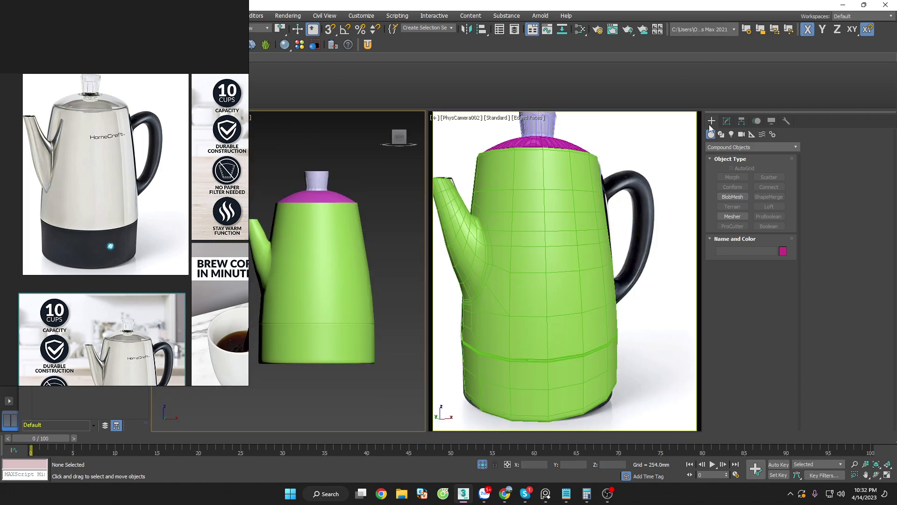
left_click(721, 134)
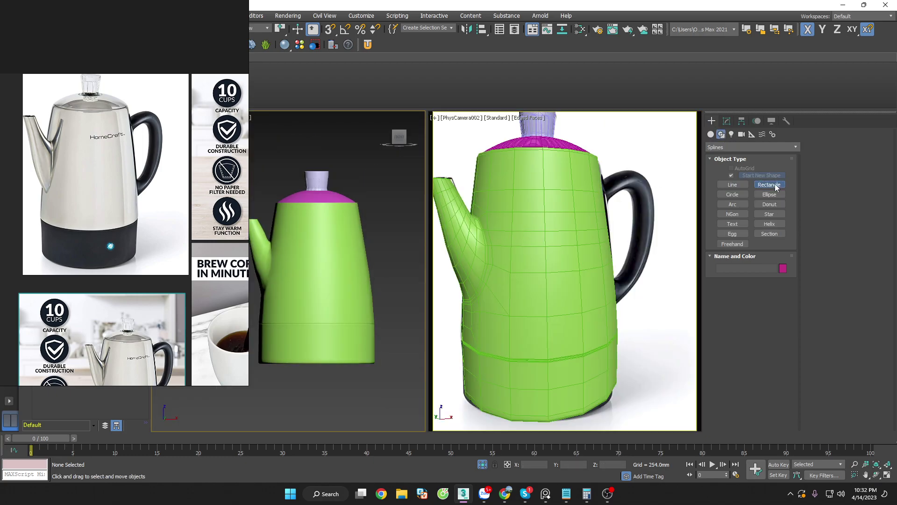
Step: Draw a rectangle beside the pot where the handle goes and nudge it up
left_click(770, 184)
scroll(411, 257, "up", 2)
left_click_drag(328, 224, 414, 330)
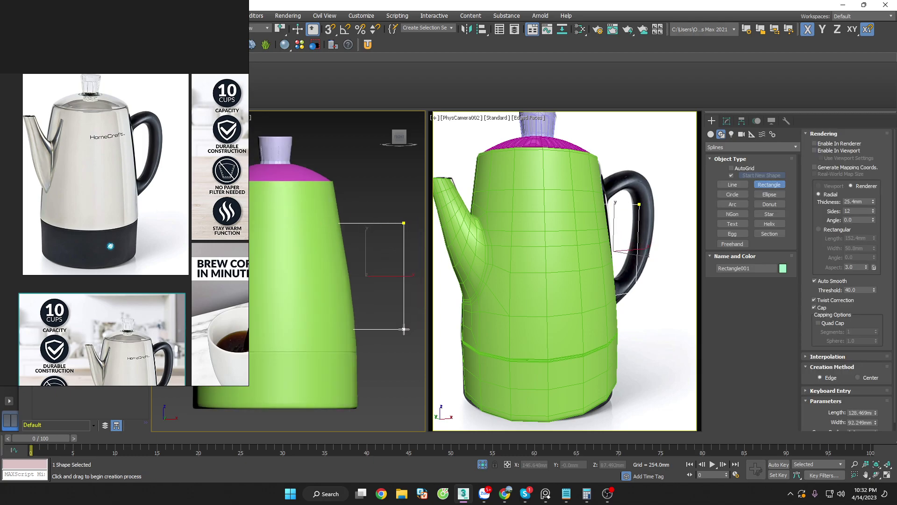
right_click(383, 319)
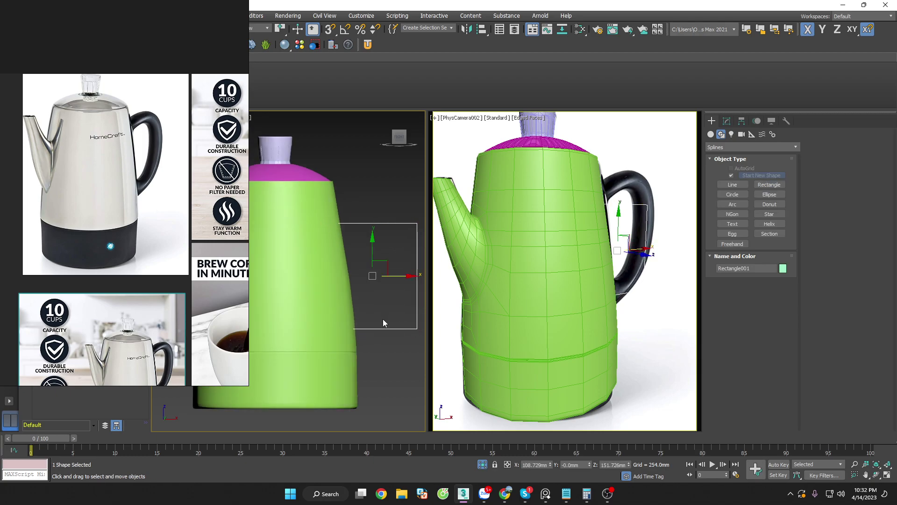
scroll(391, 293, "down", 2)
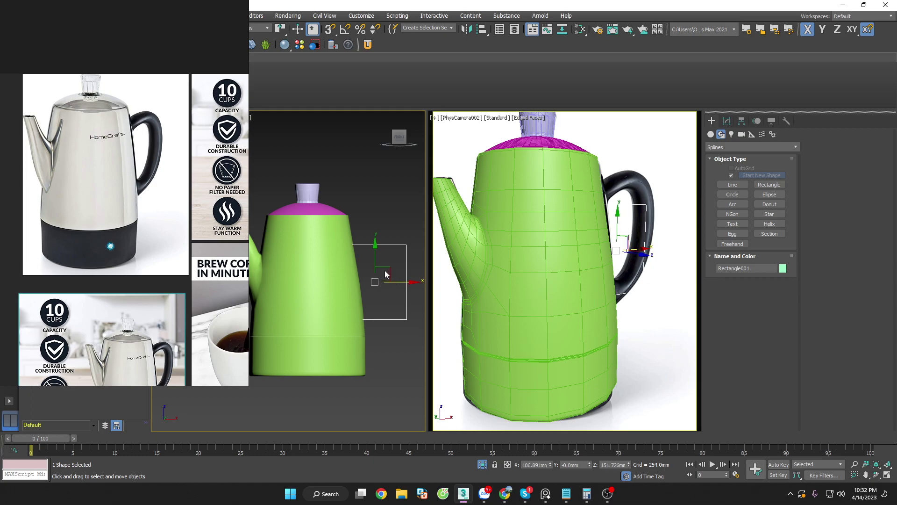
left_click_drag(375, 265, 374, 261)
Step: Convert Rectangle001 to an editable spline
left_click(727, 121)
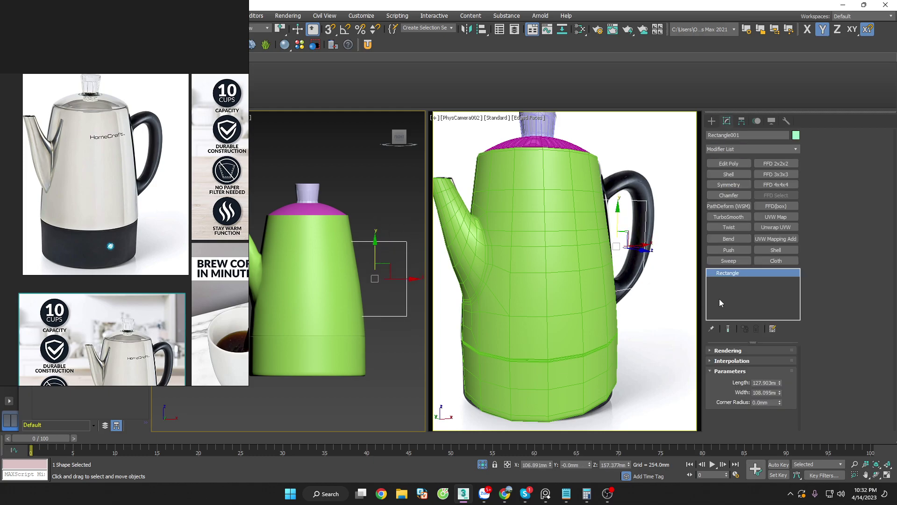
right_click(729, 273)
left_click(747, 338)
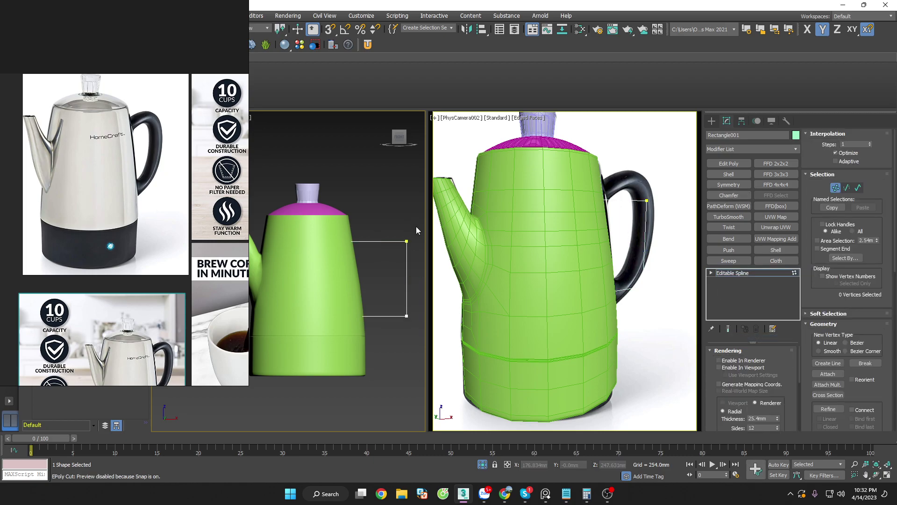
Step: Select the rectangle's top vertices and raise them upward
left_click_drag(417, 230, 399, 250)
scroll(399, 228, "up", 2)
key("ctrl+a")
right_click(381, 241)
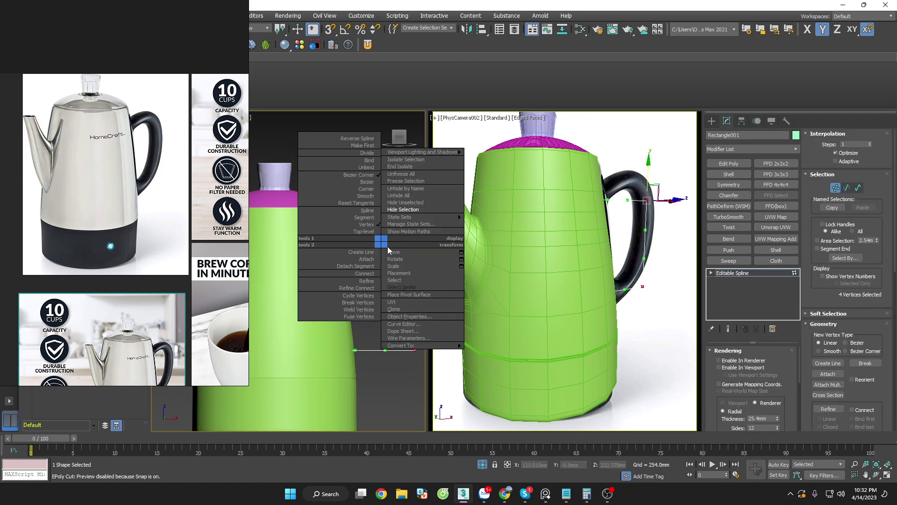
right_click(375, 231)
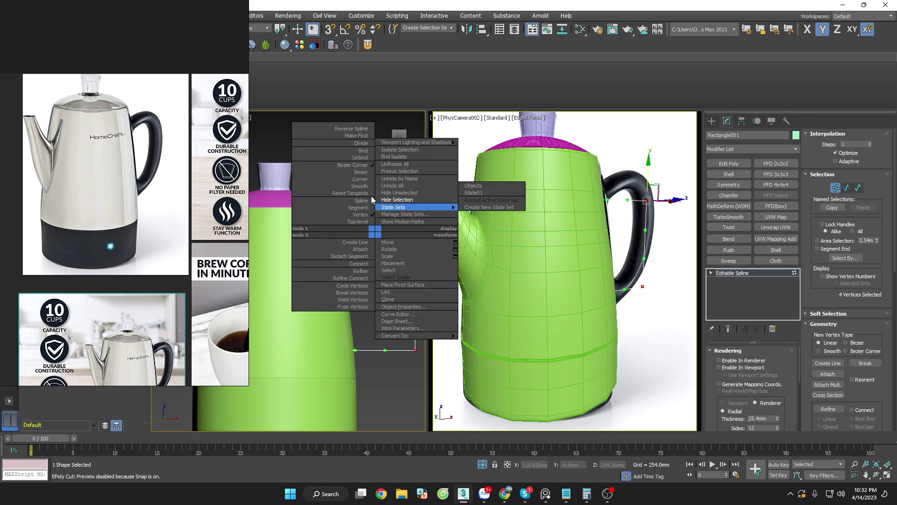
scroll(370, 196, "up", 2)
right_click(374, 231)
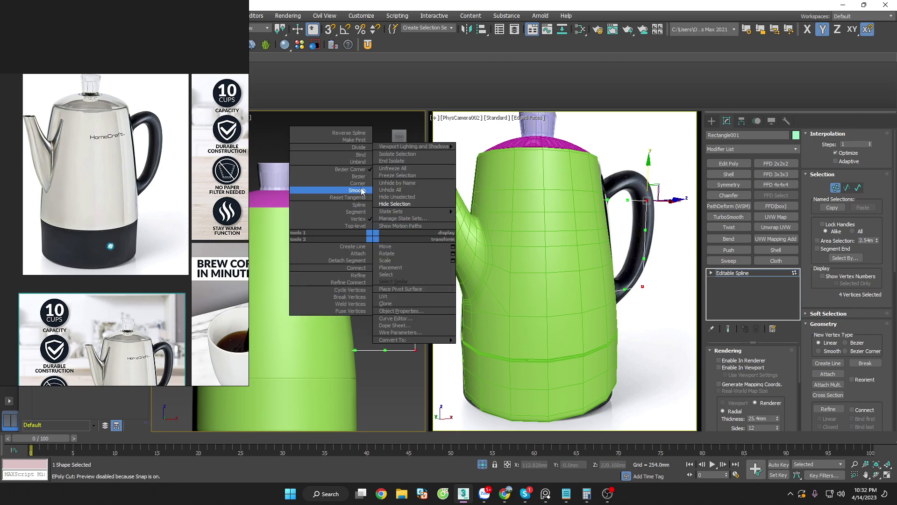
left_click(361, 179)
scroll(377, 218, "down", 2)
scroll(410, 227, "up", 2)
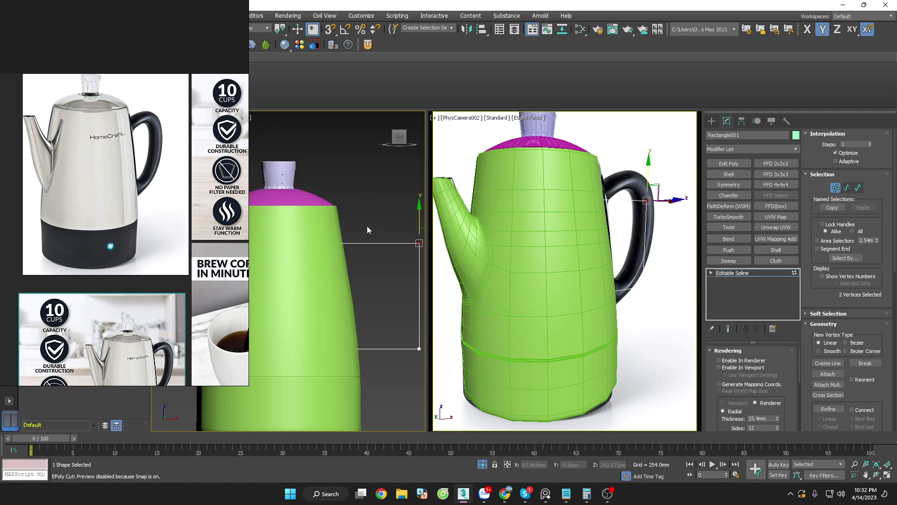
scroll(367, 226, "down", 2)
scroll(373, 214, "up", 2)
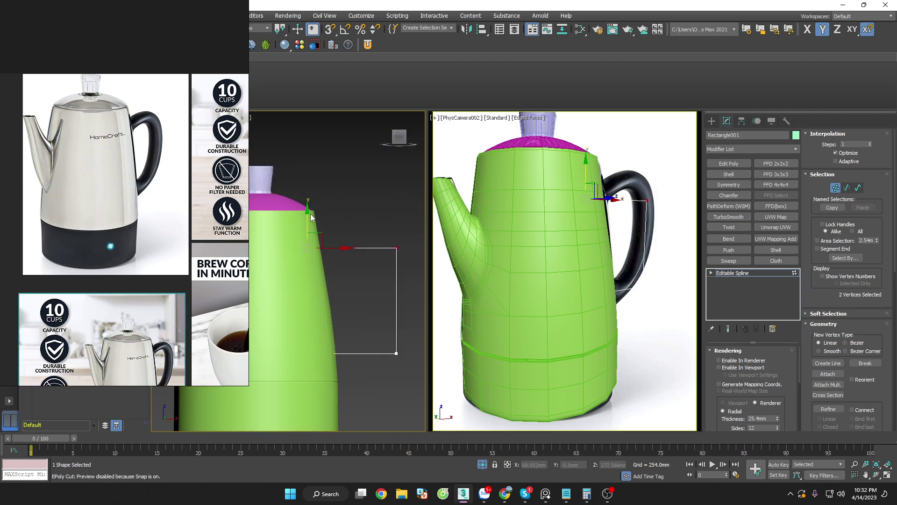
left_click_drag(307, 219, 309, 187)
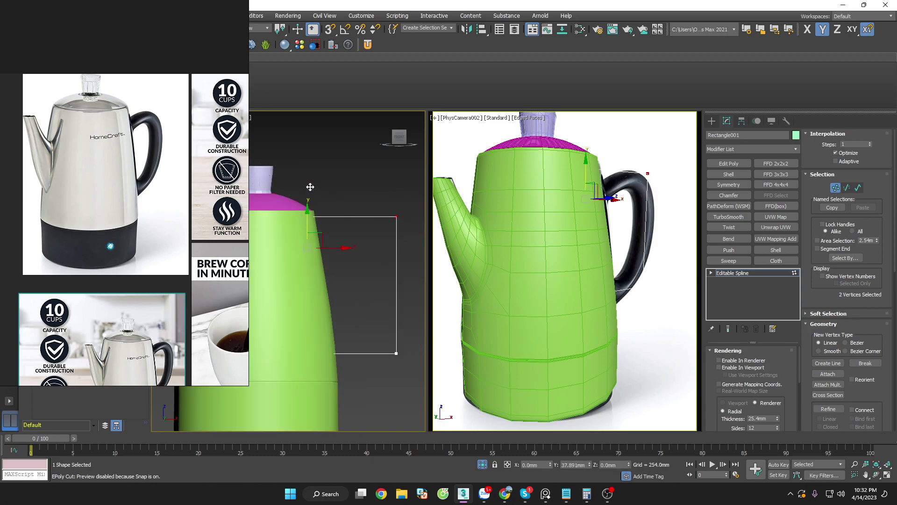
Step: Drop the rectangle's top-left corner vertex onto the pot's shoulder
key("1")
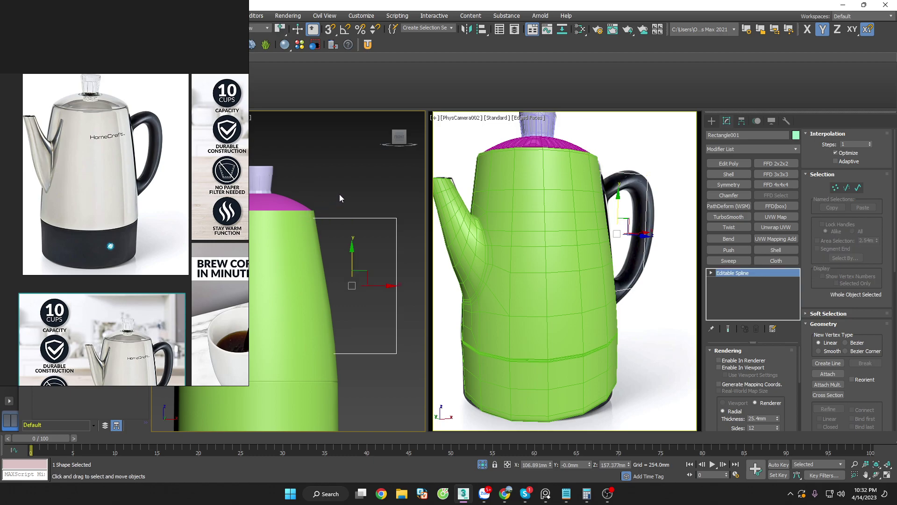
key("ctrl+a")
key("ctrl+z")
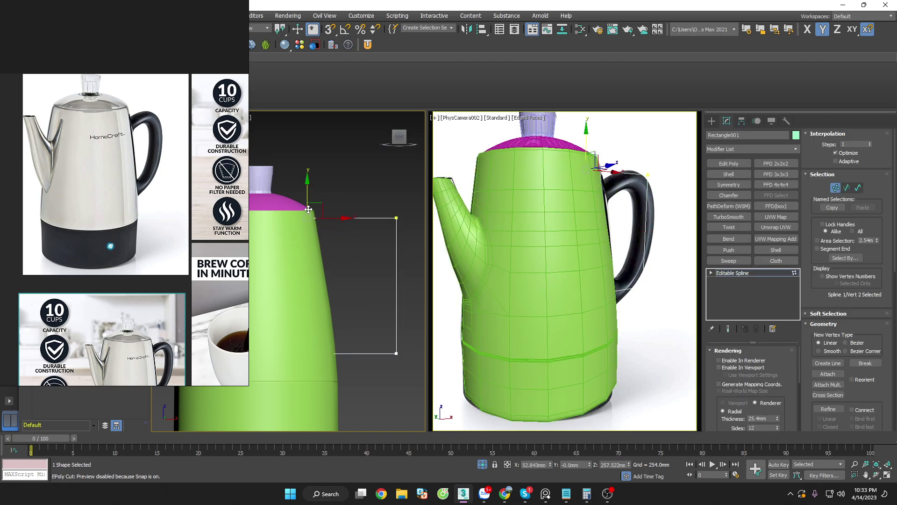
left_click_drag(308, 209, 308, 214)
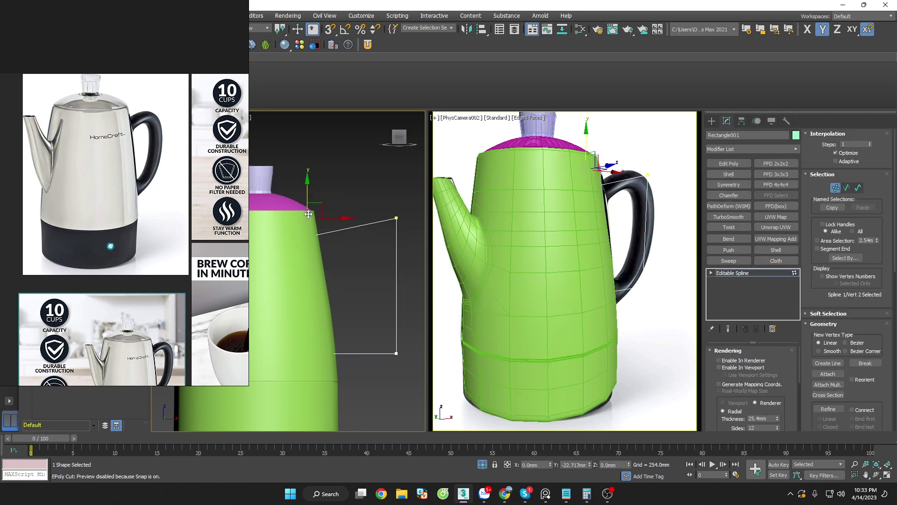
left_click(351, 181)
Step: Move the rectangle's bottom-right vertex upward near the pot's base
middle_click_drag(358, 201, 359, 190)
left_click(391, 341)
middle_click_drag(392, 341, 388, 301)
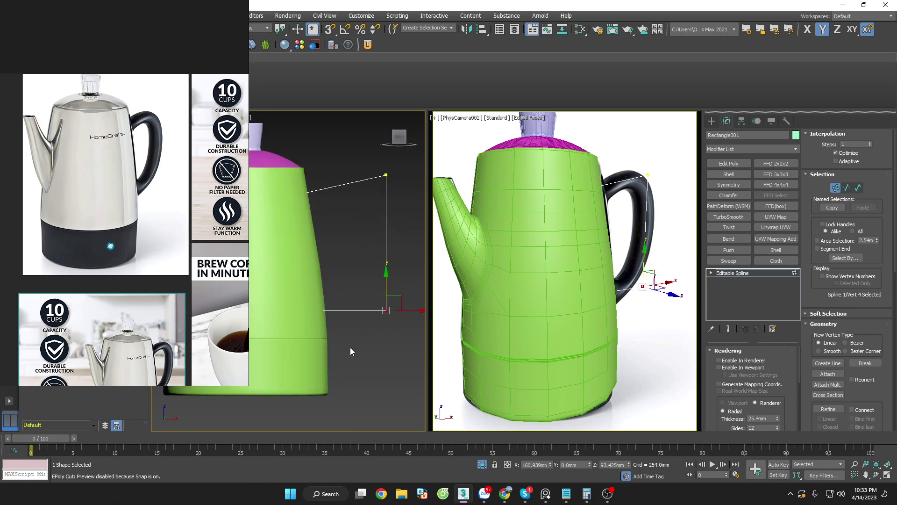
scroll(889, 259, "down", 3)
scroll(889, 258, "down", 3)
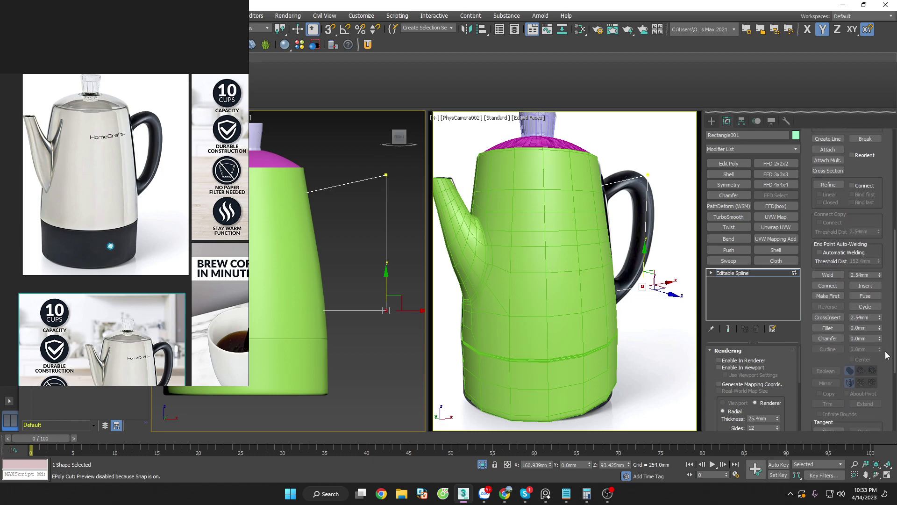
mouse_move(356, 277)
middle_mouse_down("alt")
mouse_move(338, 302)
mouse_move(285, 302)
mouse_move(353, 283)
middle_mouse_up("alt")
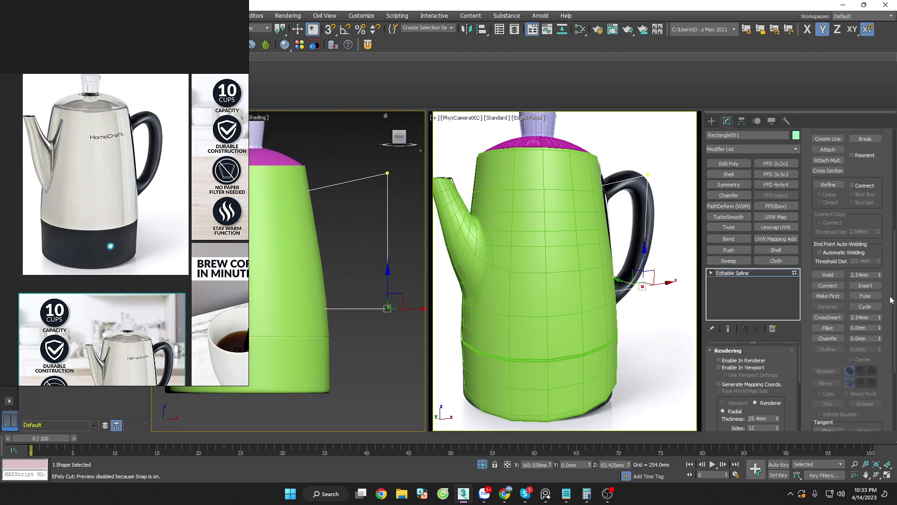
left_click_drag(893, 309, 893, 366)
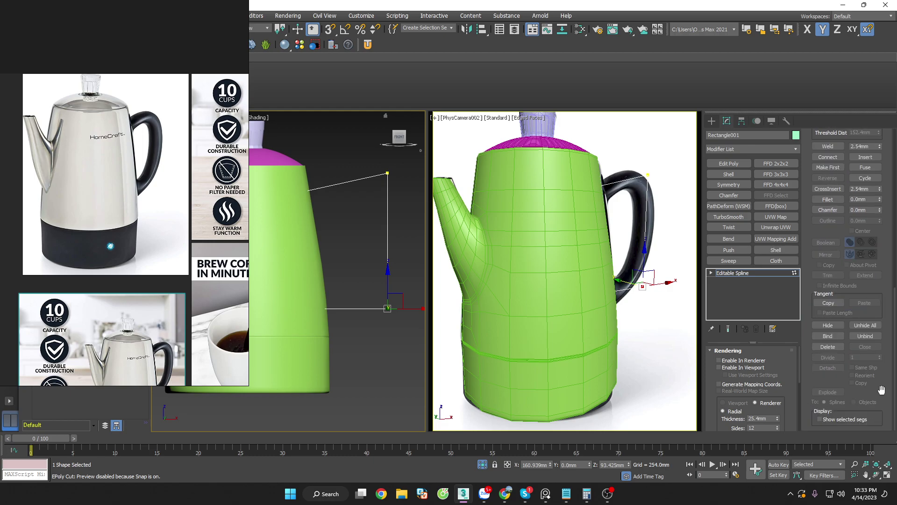
left_click(828, 199)
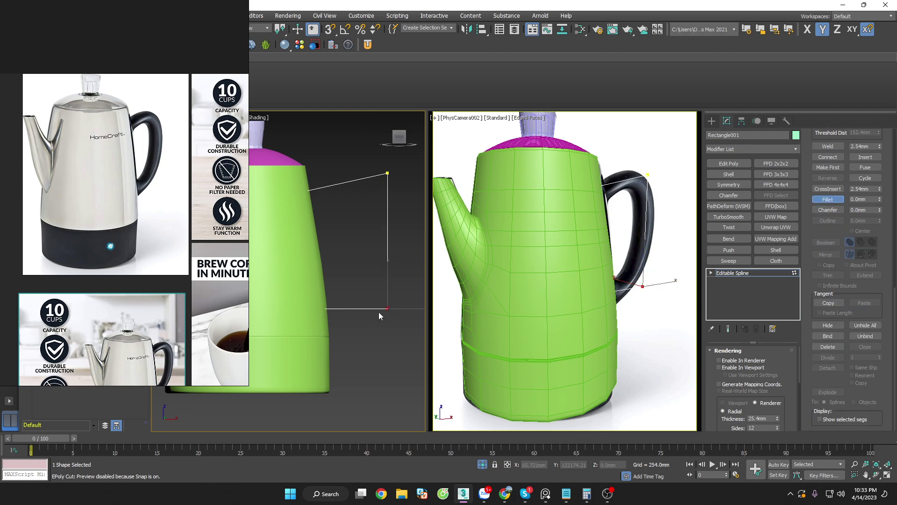
Step: Fillet the handle spline's bottom-right and top-right corners
left_click_drag(388, 309, 394, 270)
left_click(387, 173)
left_click_drag(386, 173, 400, 138)
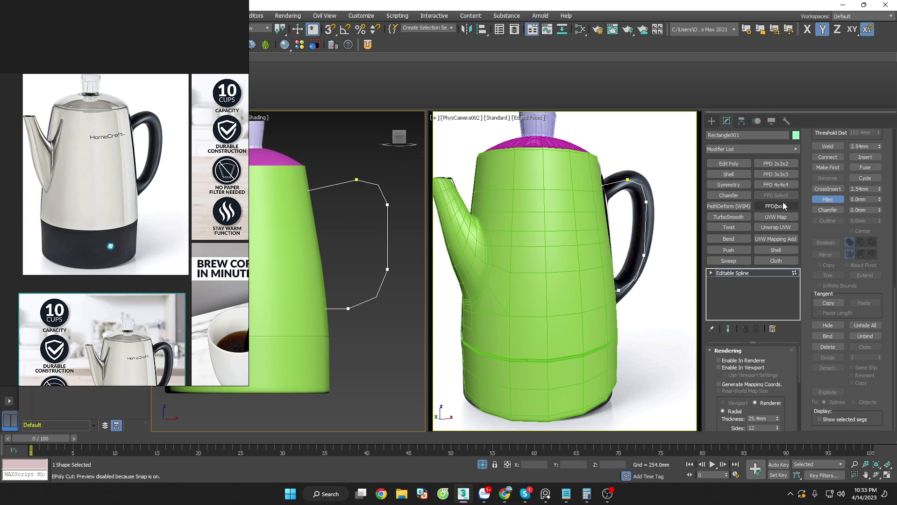
left_click(825, 199)
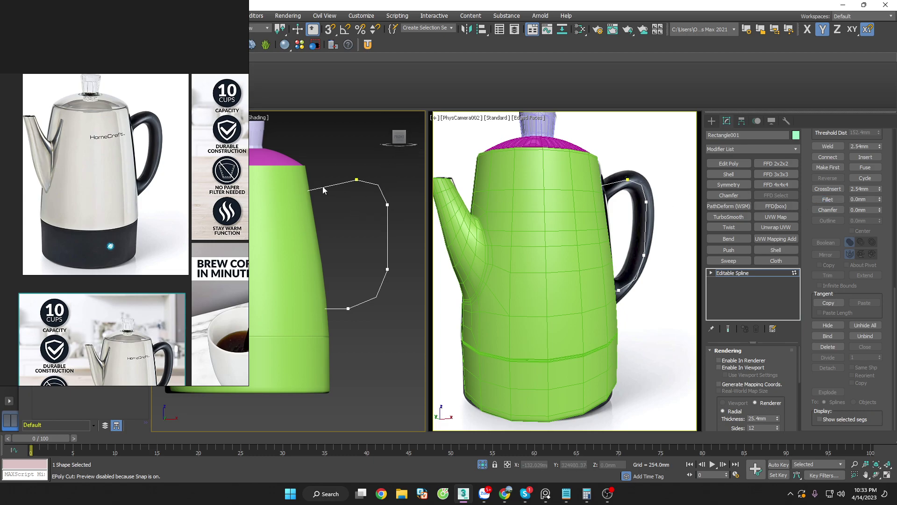
Step: Set the spline's Interpolation Steps to 0 so segments are straight
key("1")
key("1")
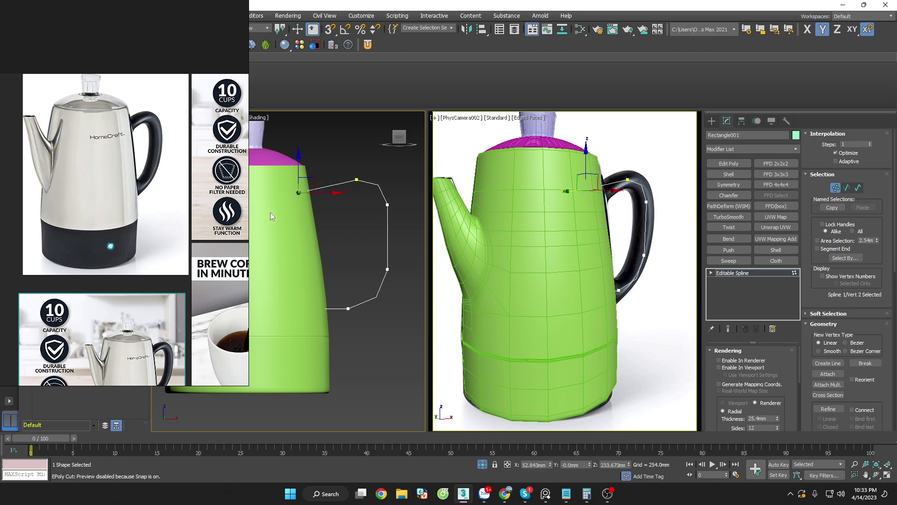
left_click(299, 190)
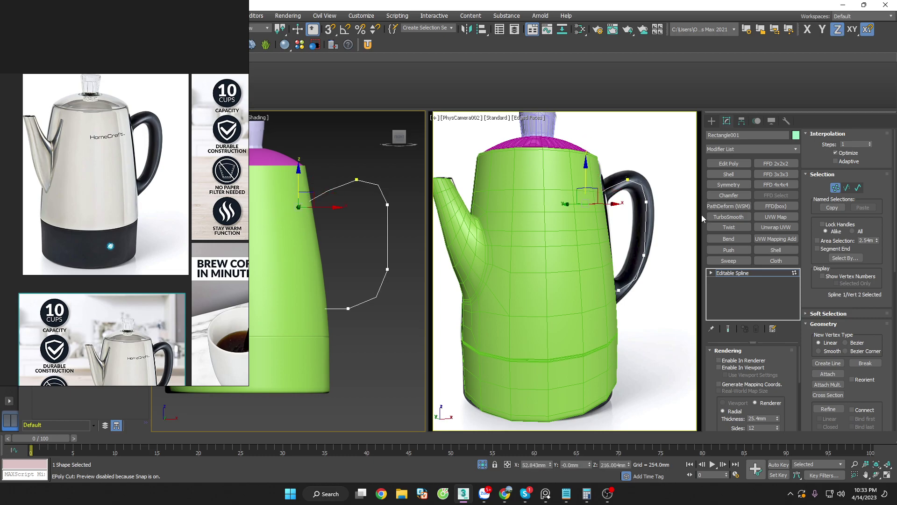
left_click(846, 144)
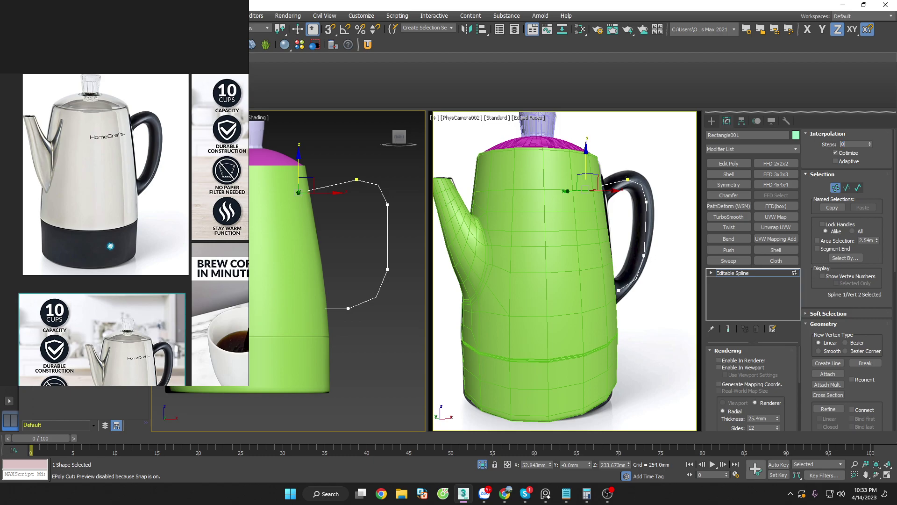
key("Return")
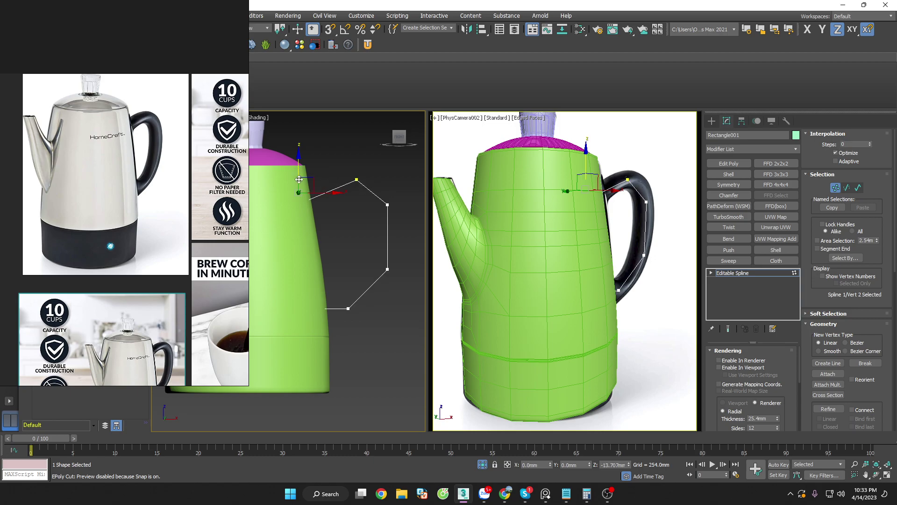
left_click(365, 135)
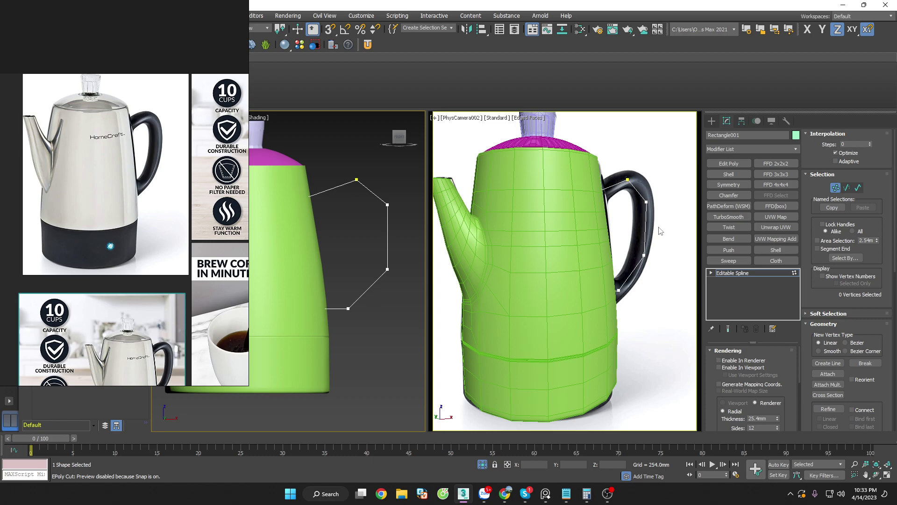
Step: Divide the handle's top and outer vertical segments to add vertices
left_click(847, 187)
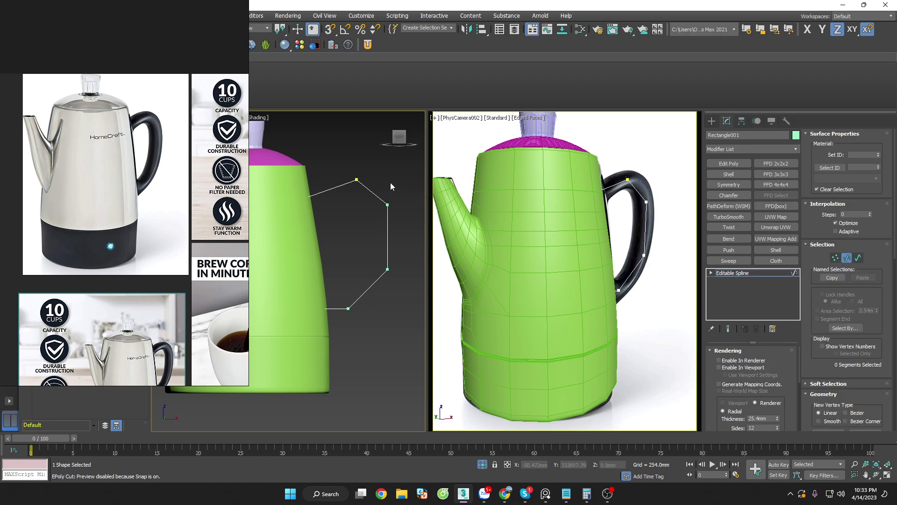
left_click(376, 198)
left_click(369, 199)
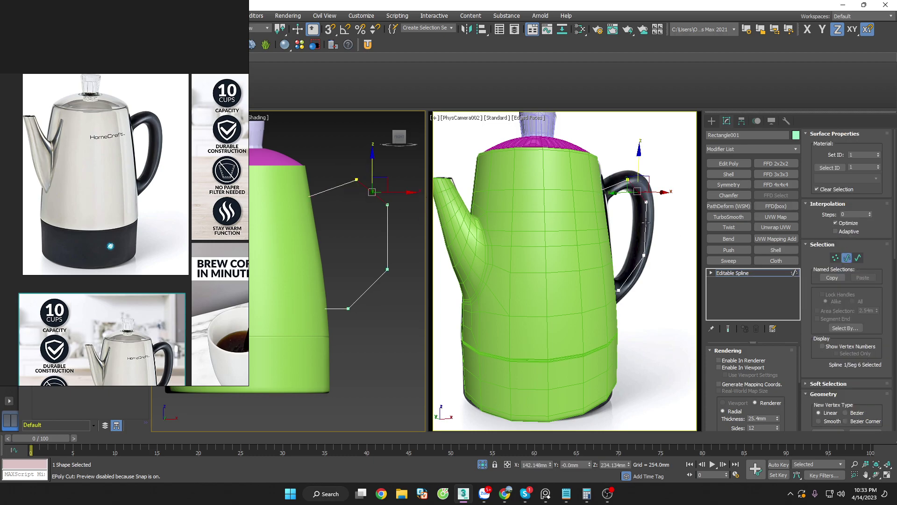
scroll(870, 327, "down", 4)
scroll(871, 378, "down", 4)
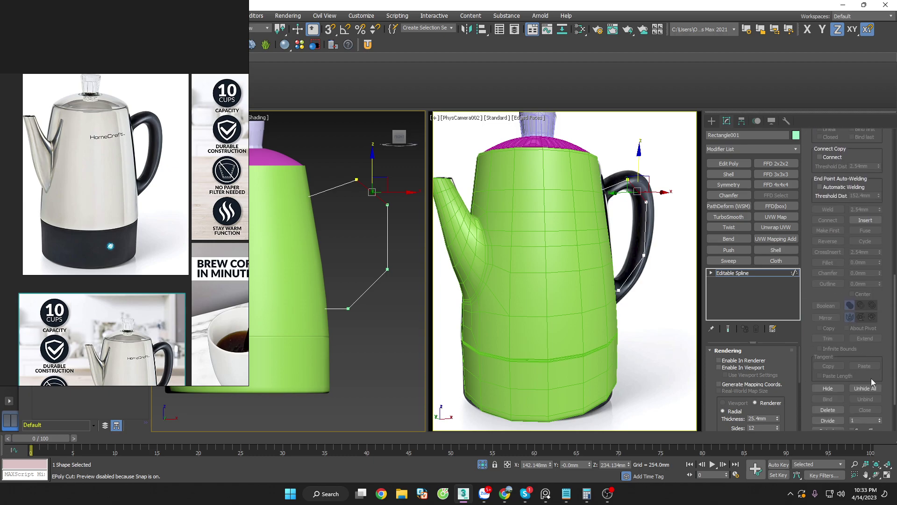
scroll(847, 391, "down", 3)
left_click(827, 378)
scroll(390, 210, "up", 3)
left_click(399, 212)
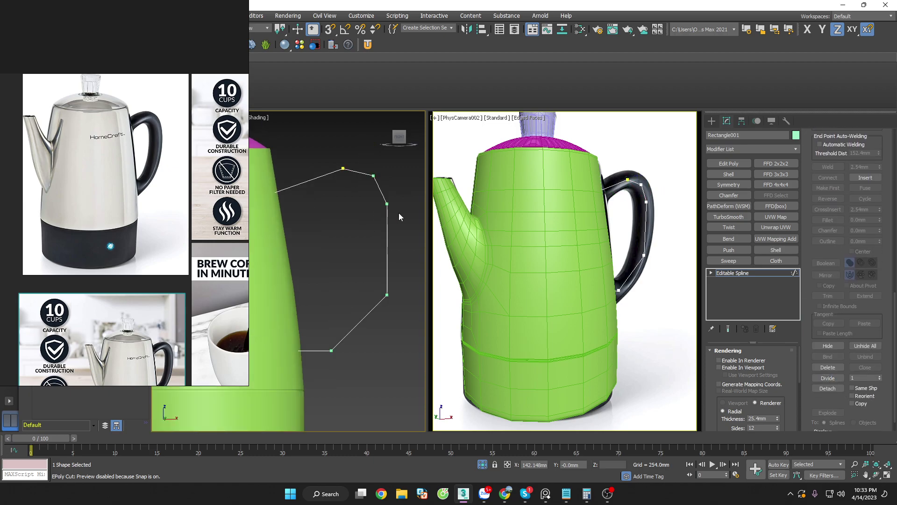
left_click(387, 246)
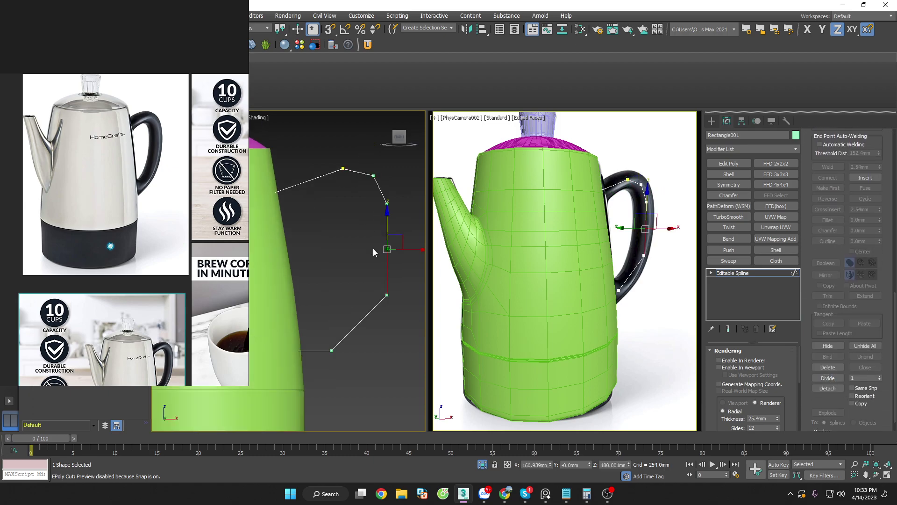
left_click(819, 379)
Step: Push the new outer vertices outward along X to bulge the handle
key("1")
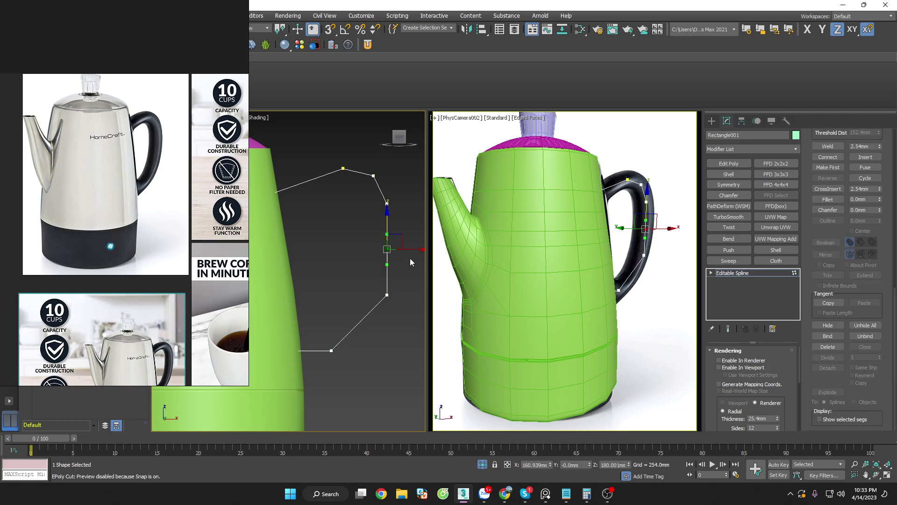
scroll(406, 267, "down", 3)
scroll(415, 262, "up", 3)
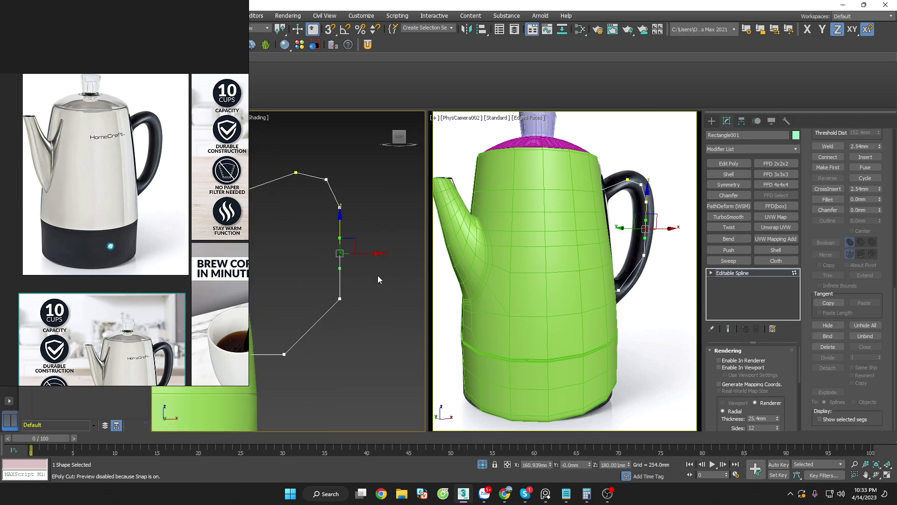
scroll(356, 249, "up", 2)
left_click_drag(353, 258, 371, 285)
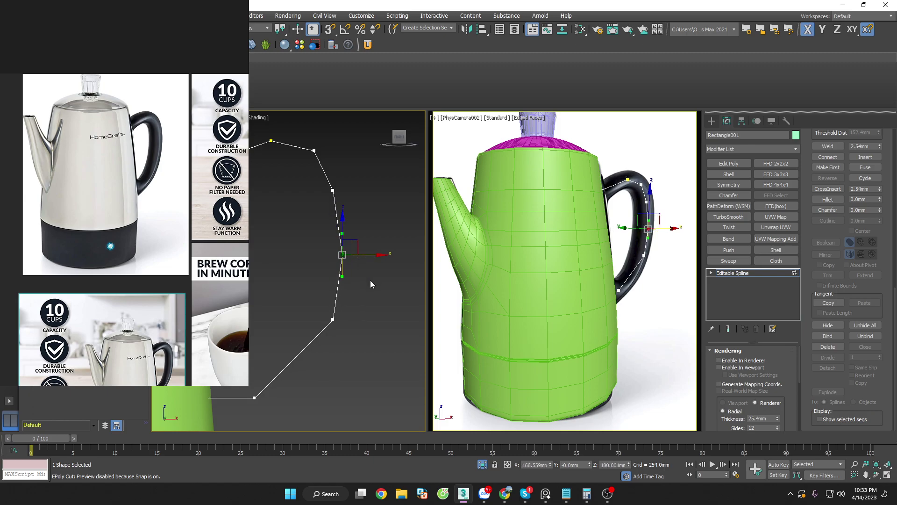
left_click(309, 357)
key("2")
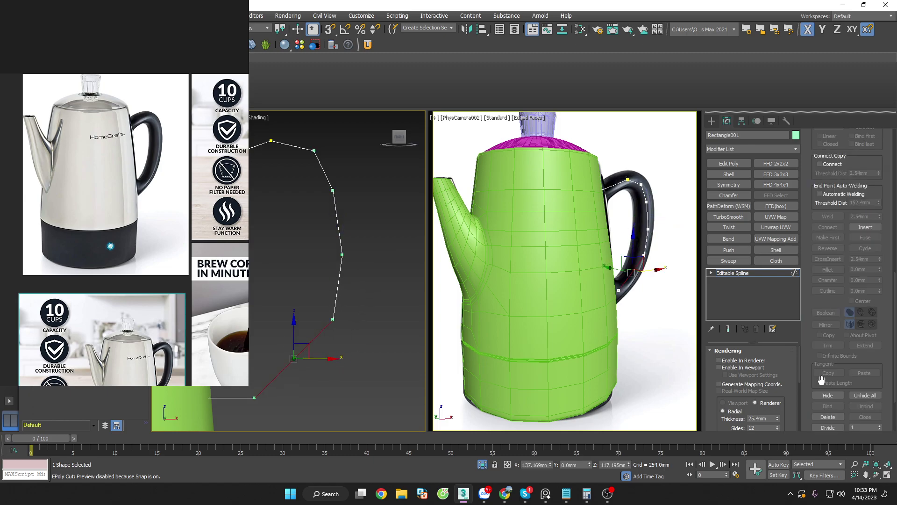
left_click(828, 416)
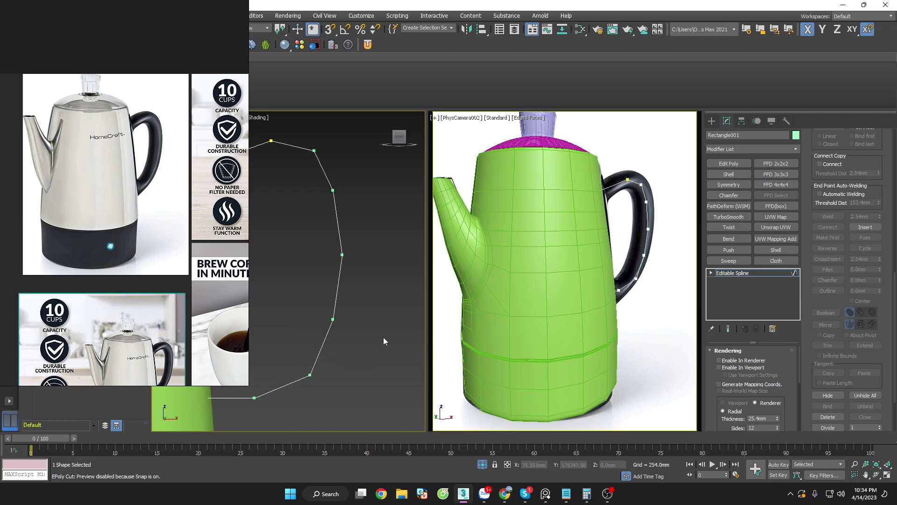
scroll(383, 337, "down", 3)
scroll(302, 352, "up", 4)
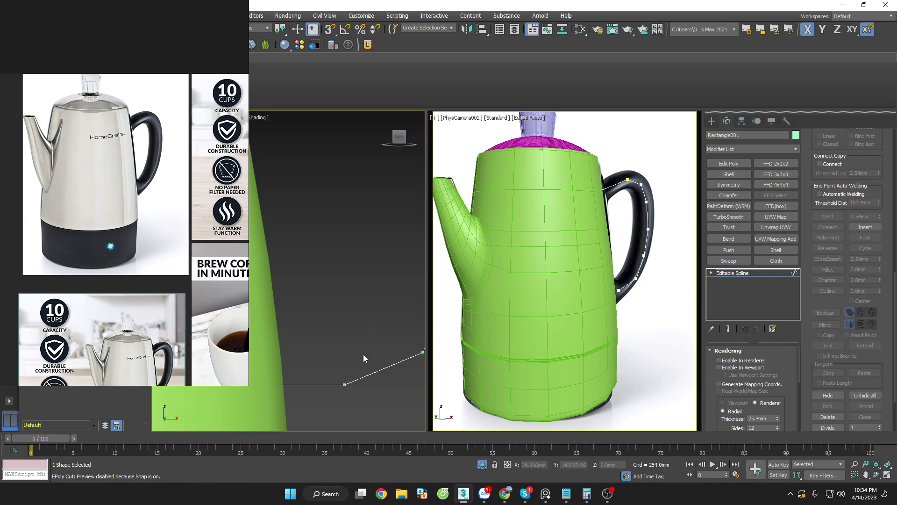
scroll(347, 394, "down", 3)
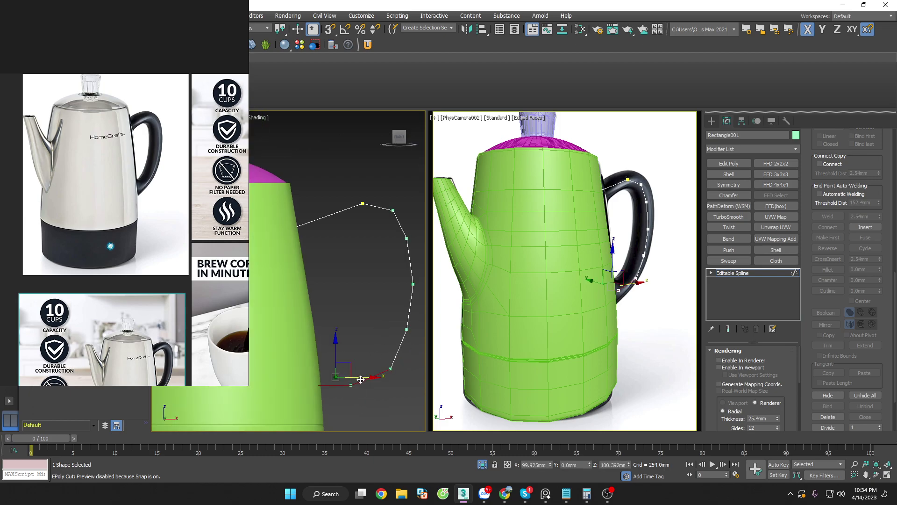
scroll(357, 367, "up", 3)
Step: Move the lower handle vertex slightly left and exit sub-object editing
key("1")
left_click_drag(352, 399, 352, 401)
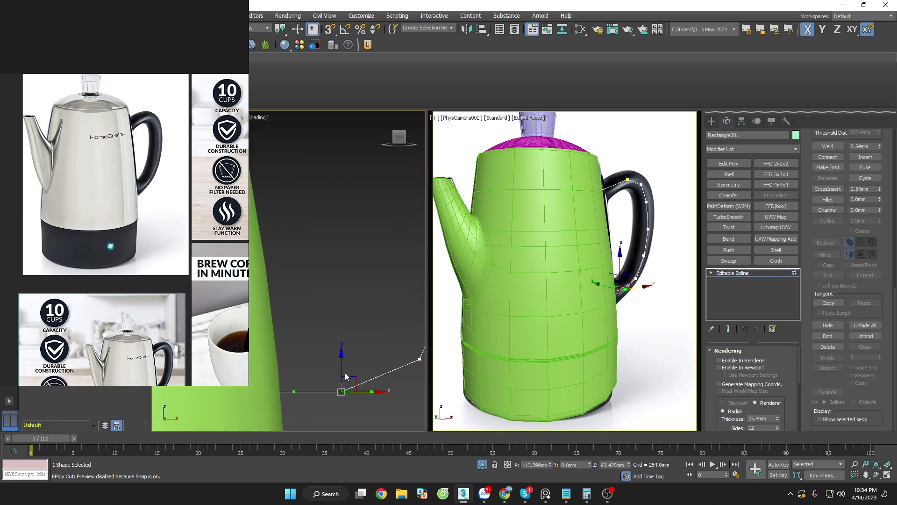
scroll(405, 375, "down", 3)
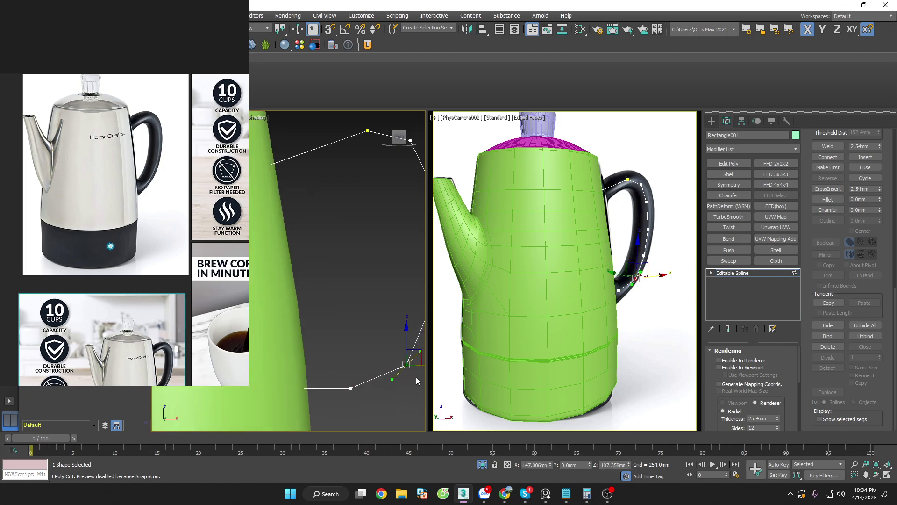
scroll(416, 376, "up", 3)
mouse_move(404, 369)
left_mouse_down()
mouse_move(359, 348)
mouse_move(389, 371)
left_mouse_up()
scroll(383, 340, "down", 3)
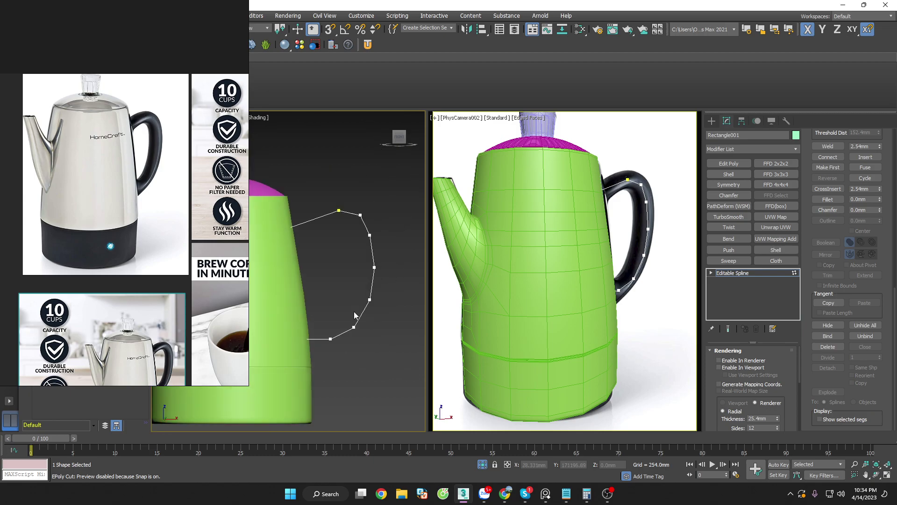
left_click(745, 274)
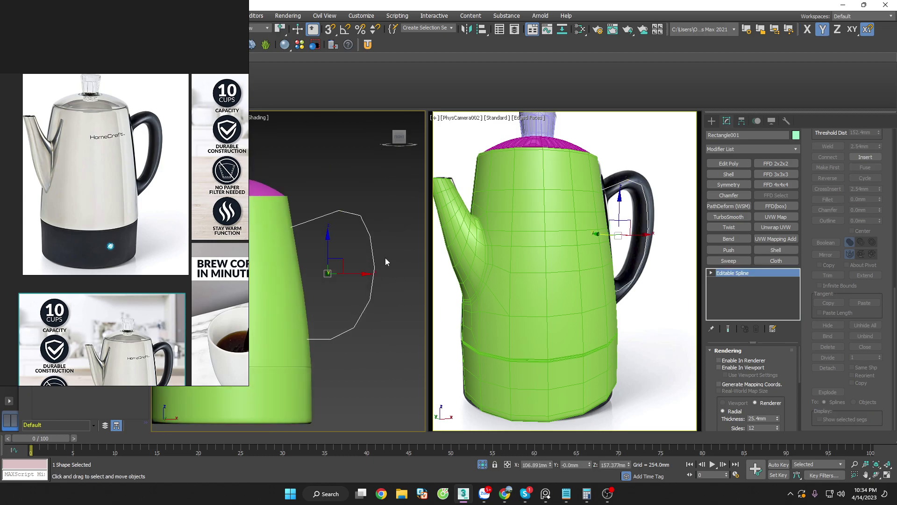
left_click(385, 262)
scroll(407, 281, "down", 3)
scroll(409, 238, "up", 5)
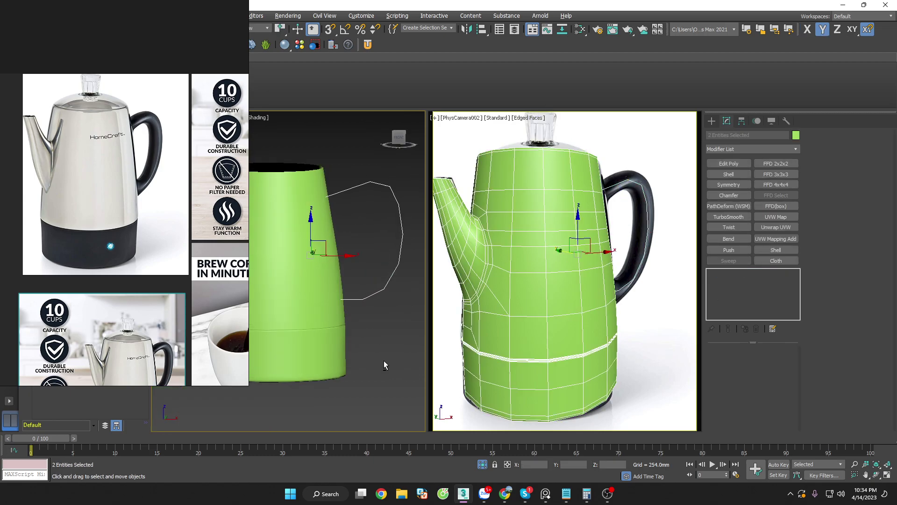
Step: Render the handle spline in the viewport as a 30 mm thick tube
left_click(393, 208)
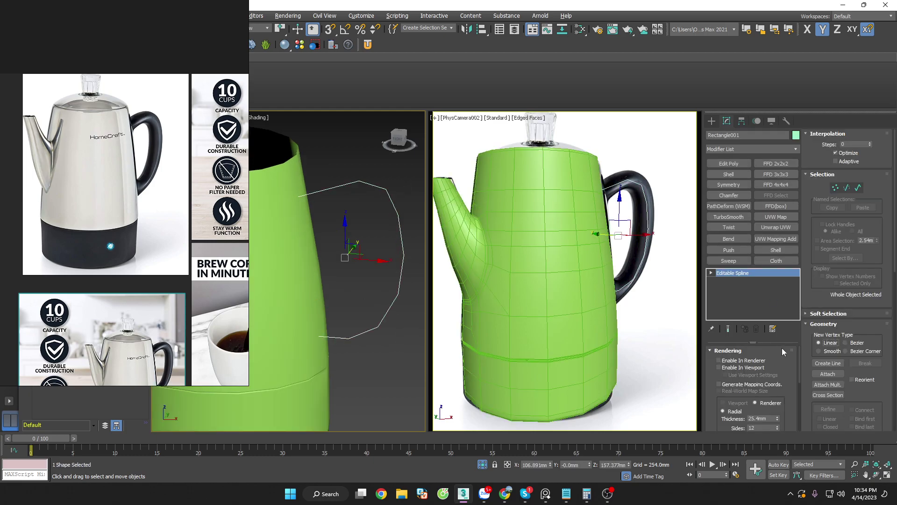
left_click(748, 368)
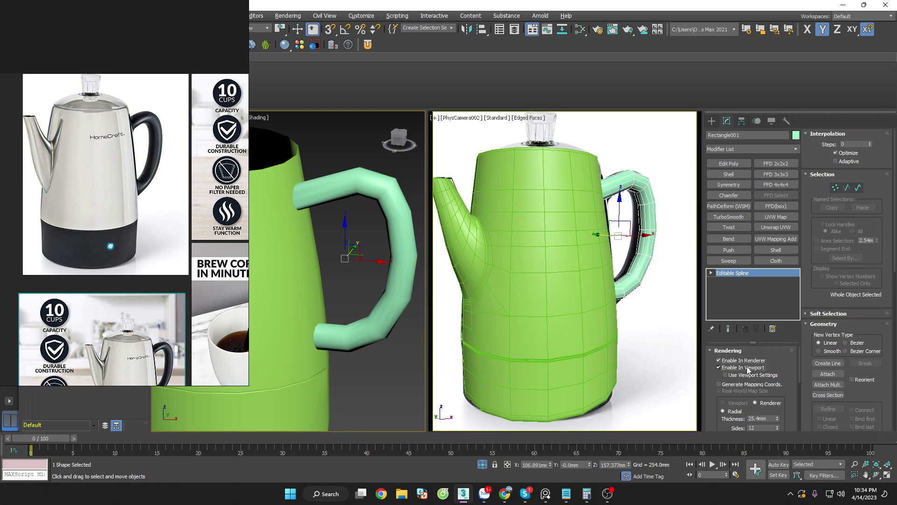
left_click(752, 418)
type("30")
key("Return")
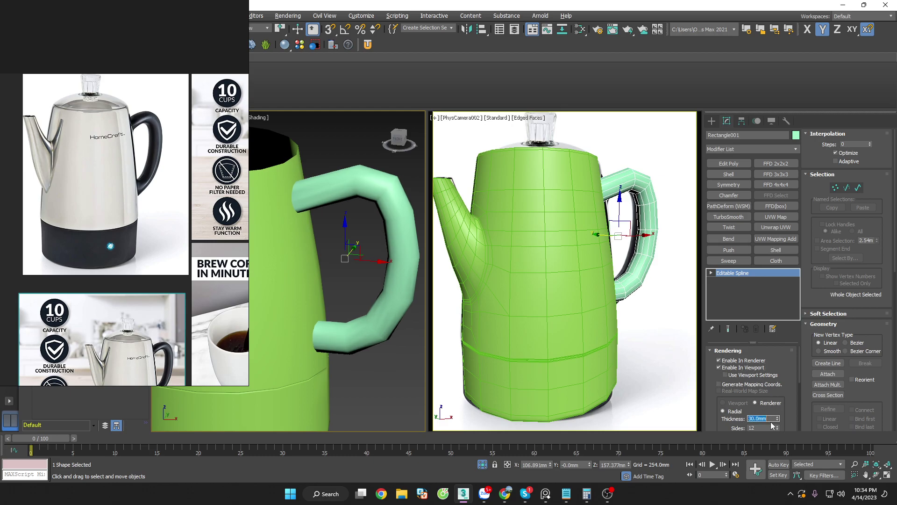
scroll(352, 222, "down", 5)
scroll(405, 270, "down", 3)
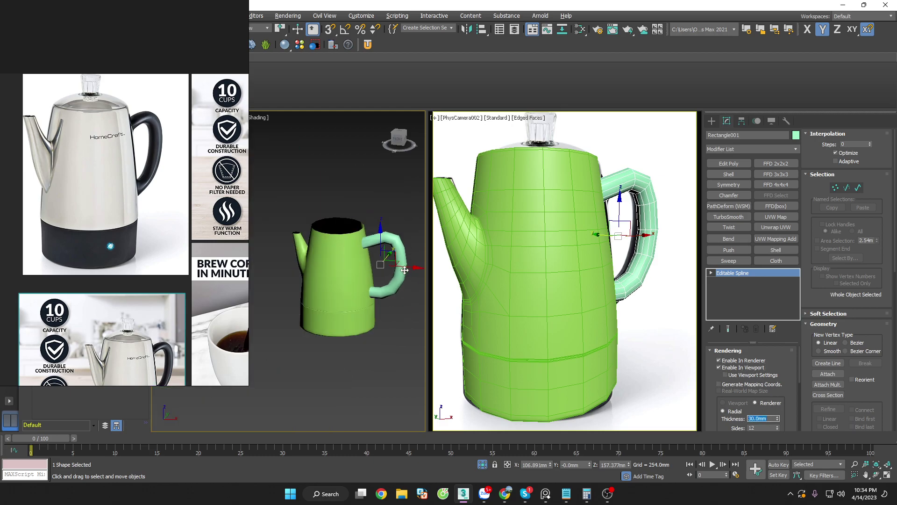
Step: Raise the handle slightly along Z
left_click(622, 220)
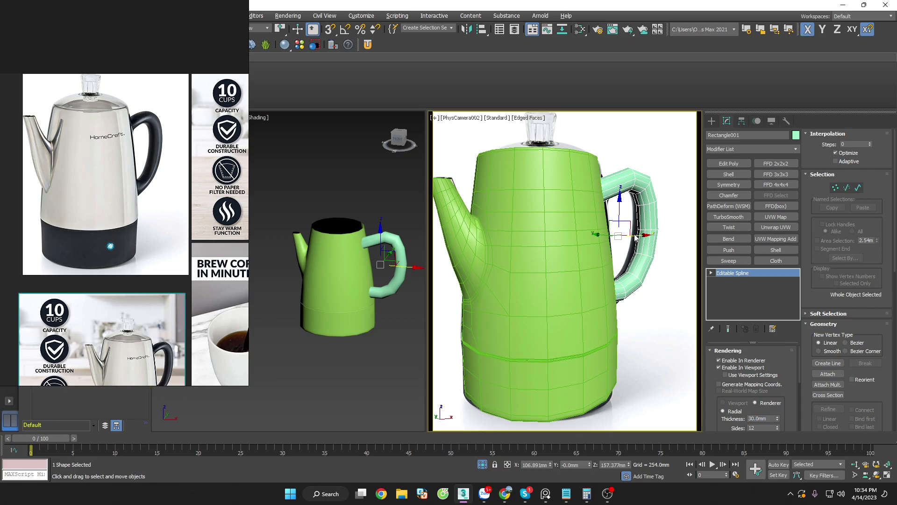
left_click(636, 238)
left_click(640, 241)
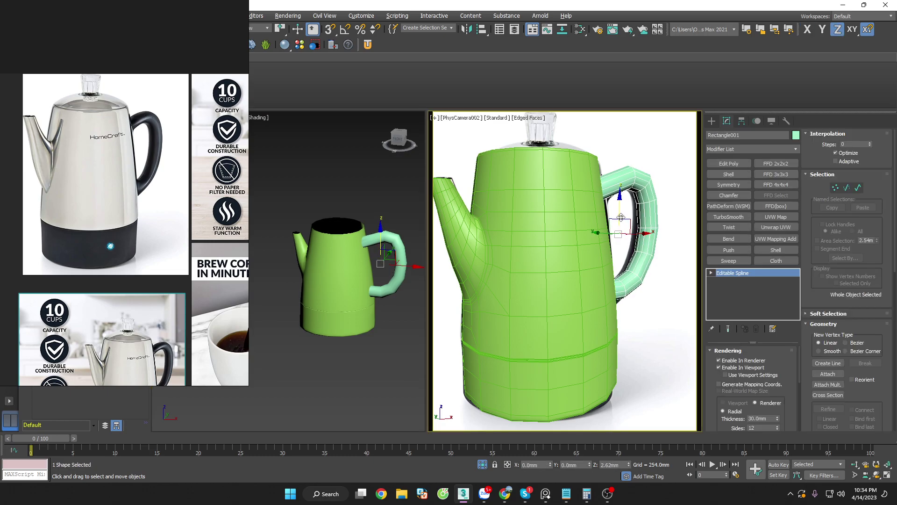
mouse_move(621, 224)
left_mouse_down()
mouse_move(618, 181)
mouse_move(639, 200)
left_mouse_up()
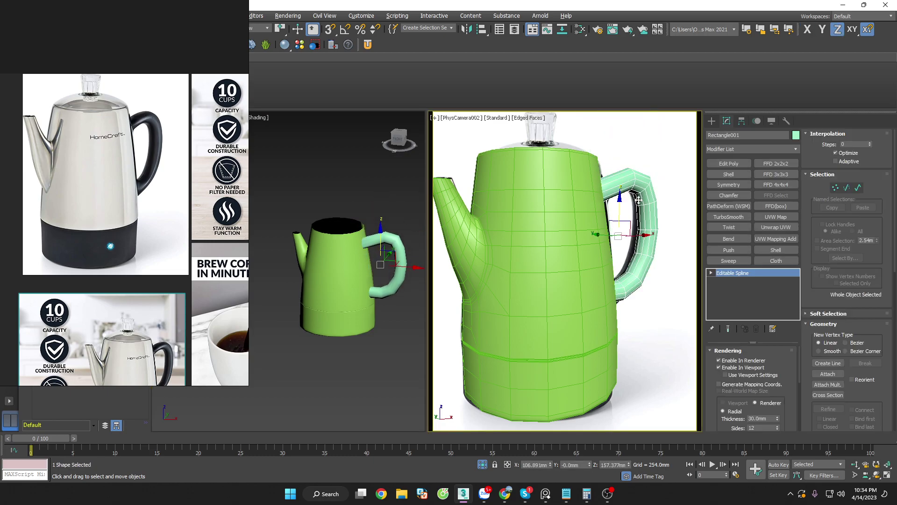
left_click(673, 223)
Step: Narrow the reference photo window and select the handle spline in the left viewport
scroll(309, 190, "up", 5)
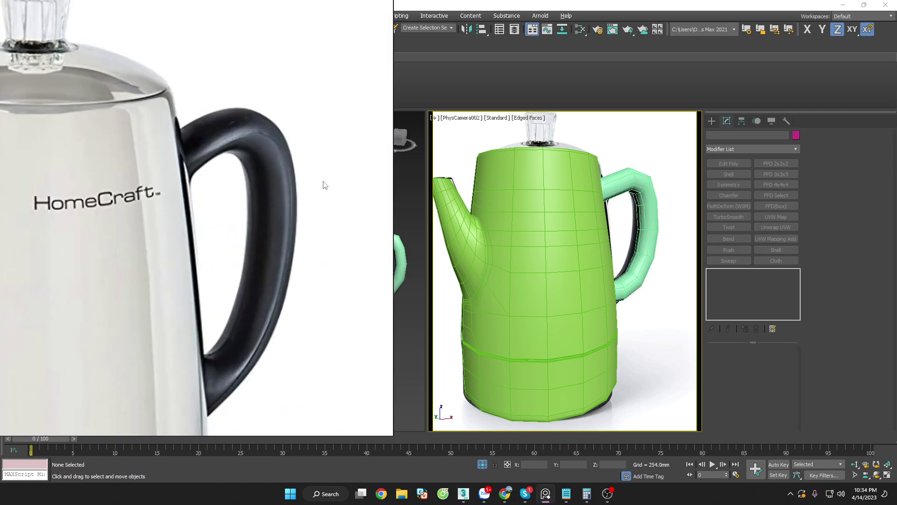
scroll(314, 187, "down", 2)
left_click_drag(394, 210, 245, 210)
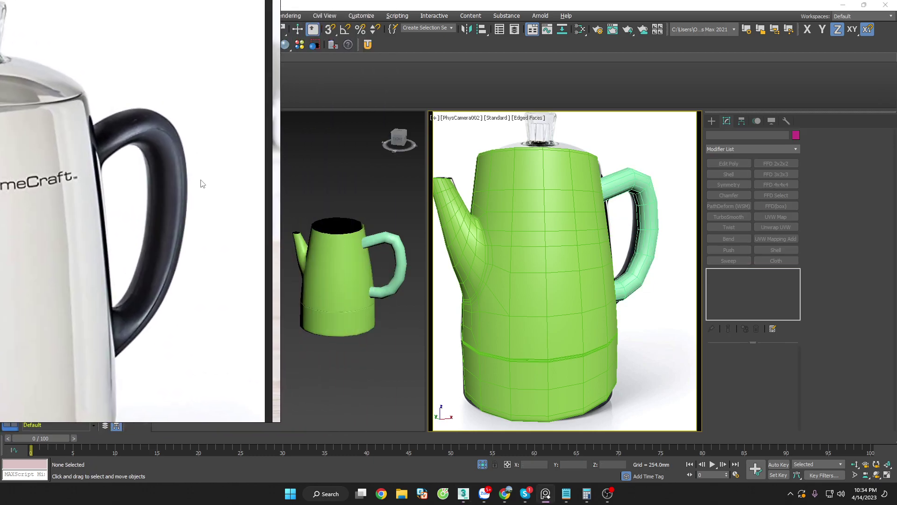
left_click(648, 254)
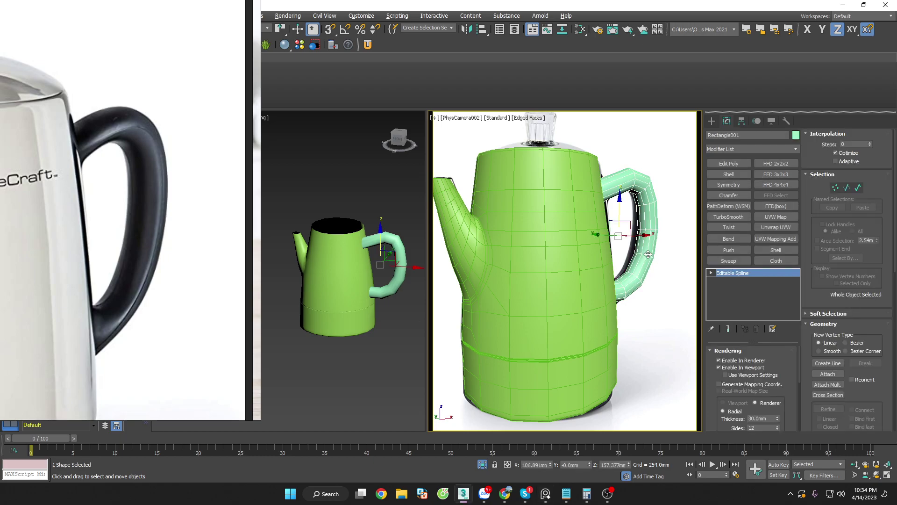
scroll(413, 269, "up", 2)
left_click(407, 290)
scroll(406, 289, "up", 3)
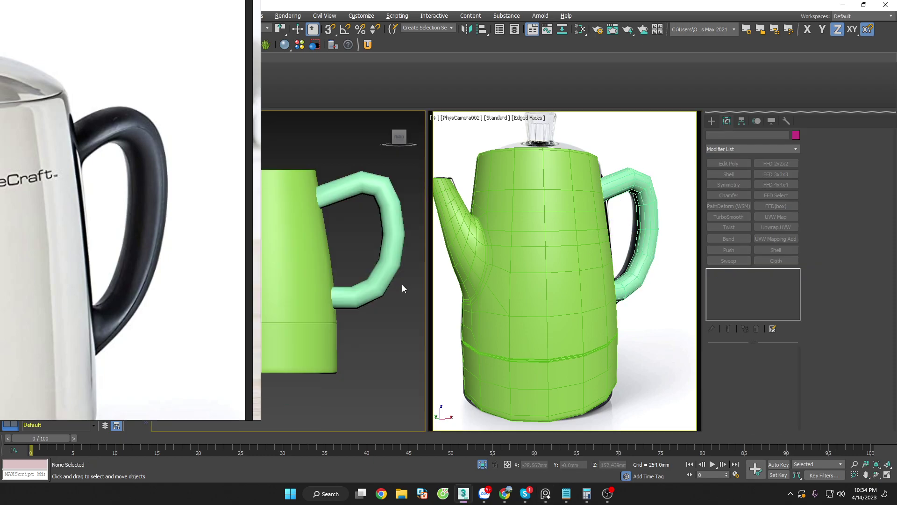
left_click(397, 255)
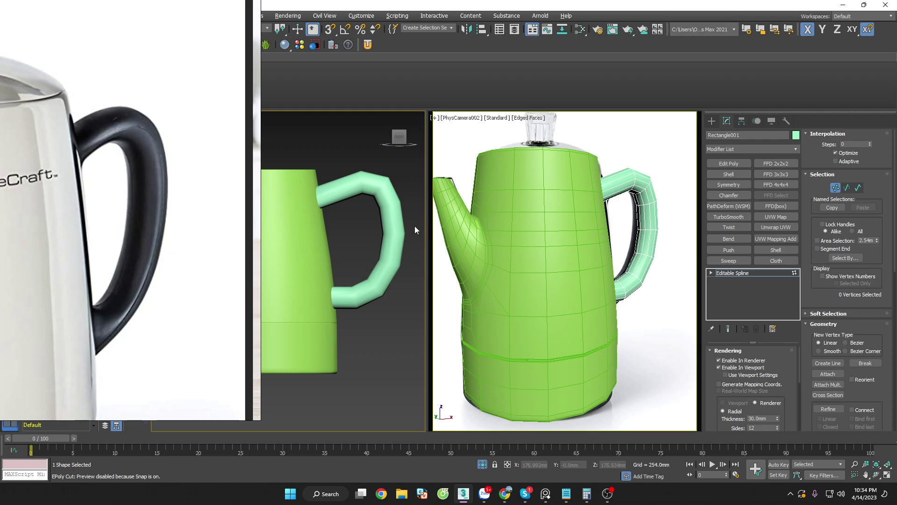
Step: Pull the handle's two right-side vertices inward
mouse_move(414, 226)
left_mouse_down()
mouse_move(375, 279)
mouse_move(401, 266)
mouse_move(347, 322)
mouse_move(350, 300)
left_mouse_up()
scroll(419, 260, "up", 2)
left_click(400, 290)
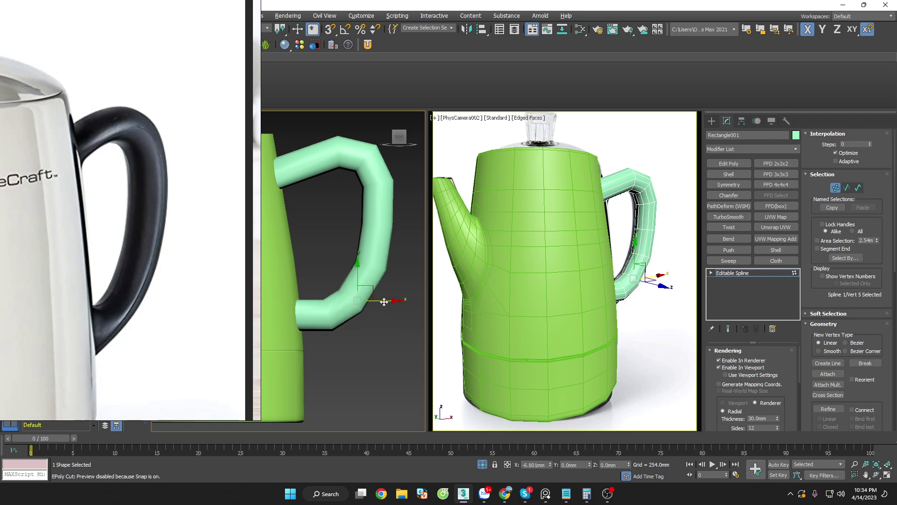
left_click(392, 321)
scroll(390, 280, "down", 2)
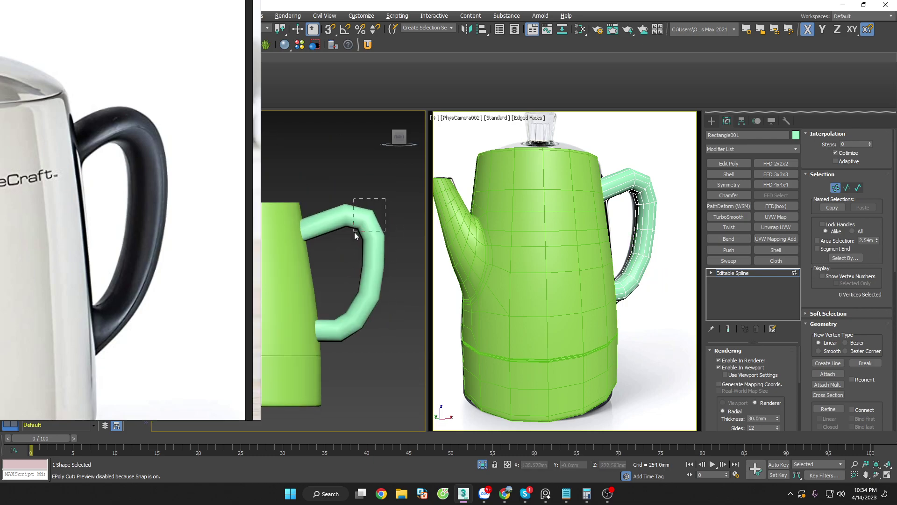
Step: Reshape the handle's upper corner vertices on the XY plane and adjust a right-side vertex along X
left_click_drag(354, 232, 355, 234)
scroll(358, 234, "up", 2)
key("F8")
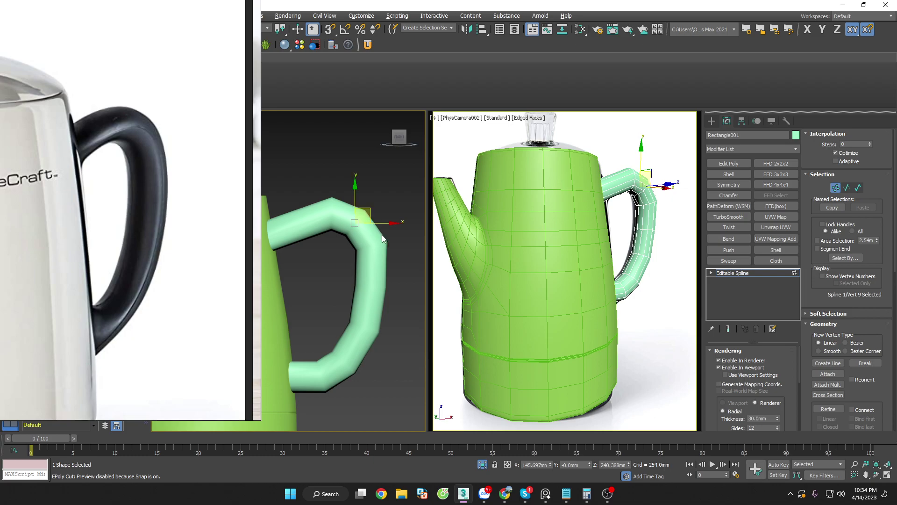
left_click(383, 247)
left_click_drag(386, 238, 382, 242)
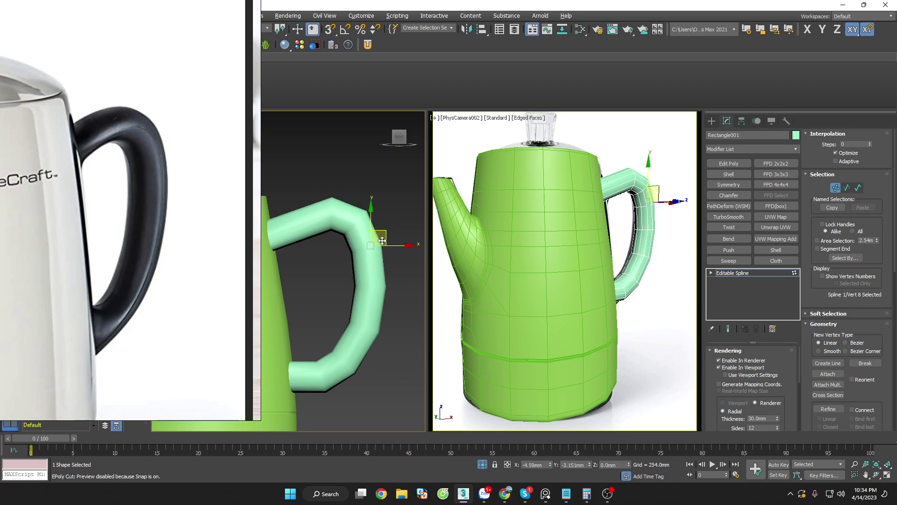
left_click(405, 279)
left_click(372, 286)
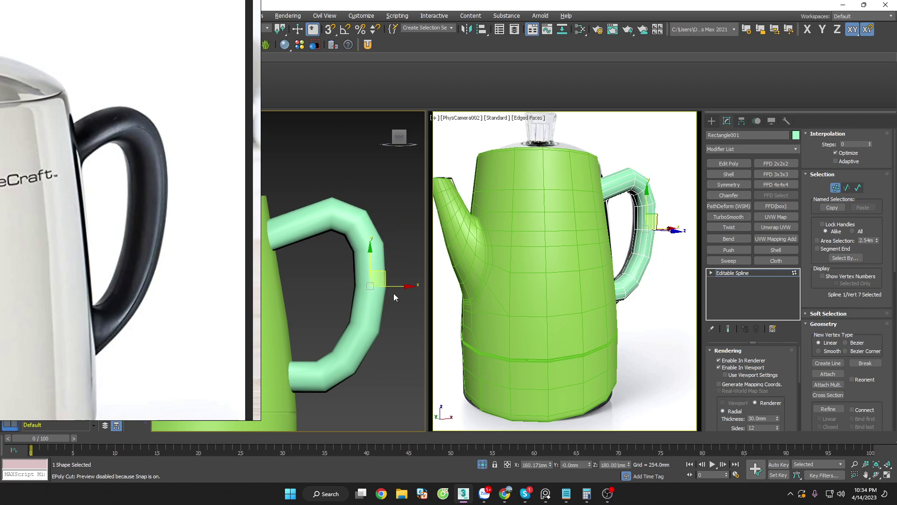
key("F5")
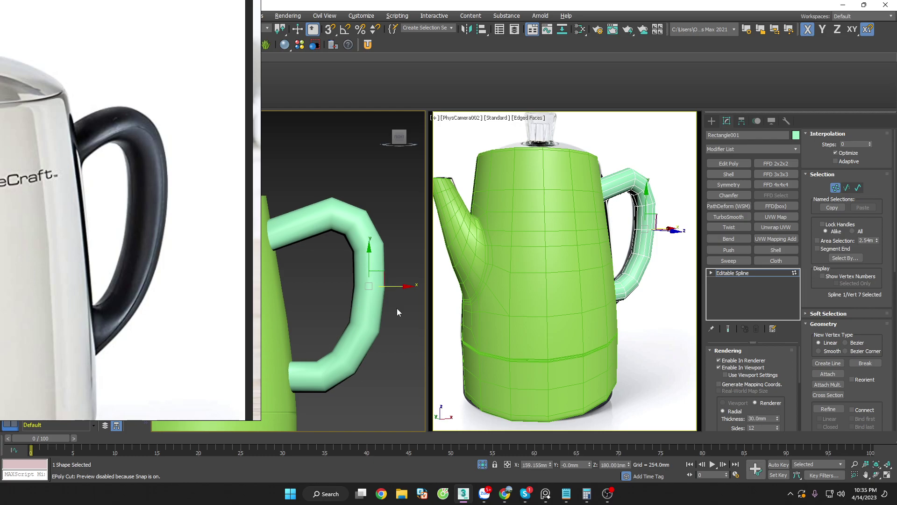
left_click(396, 308)
scroll(400, 304, "down", 5)
mouse_move(399, 305)
middle_mouse_down("alt")
mouse_move(369, 340)
mouse_move(346, 341)
mouse_move(408, 328)
middle_mouse_up("alt")
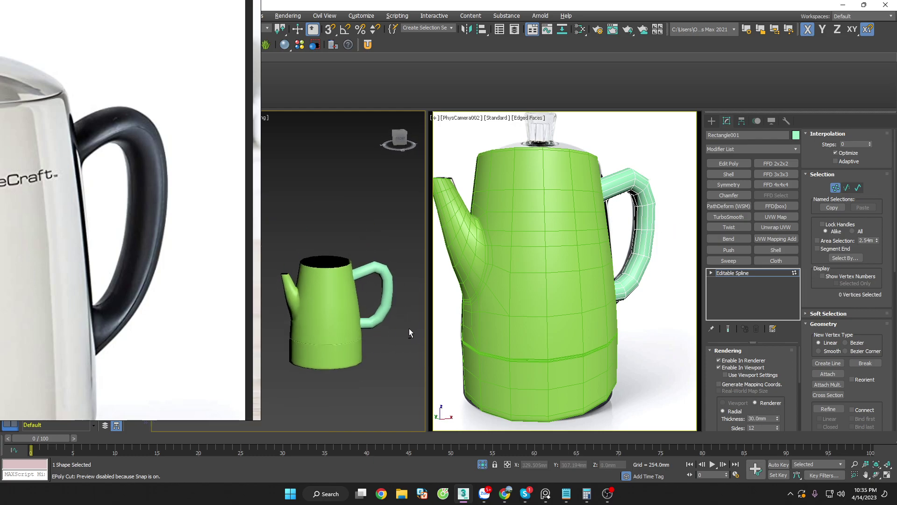
Step: Leave vertex editing on the handle and look over the kettle from several angles
left_click(835, 187)
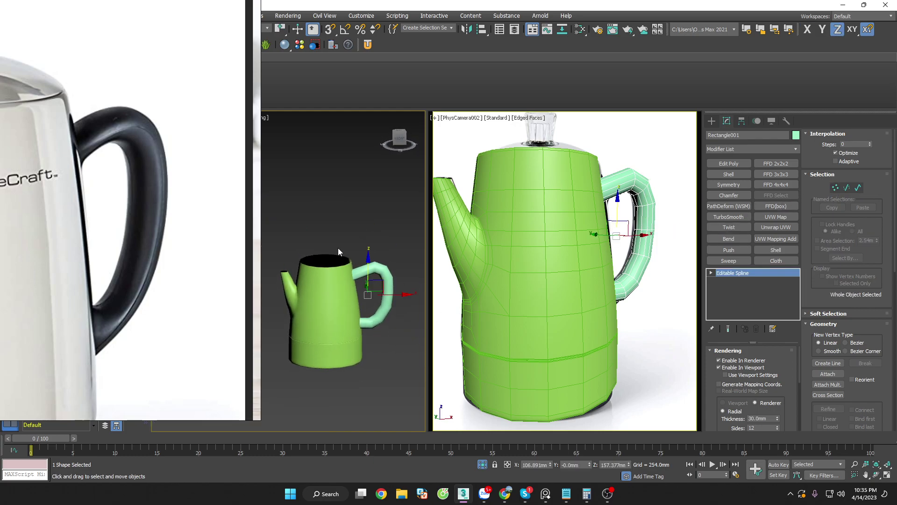
left_click(338, 248)
scroll(382, 248, "down", 3)
mouse_move(383, 247)
middle_mouse_down("alt")
mouse_move(401, 262)
mouse_move(365, 258)
mouse_move(368, 287)
middle_mouse_up("alt")
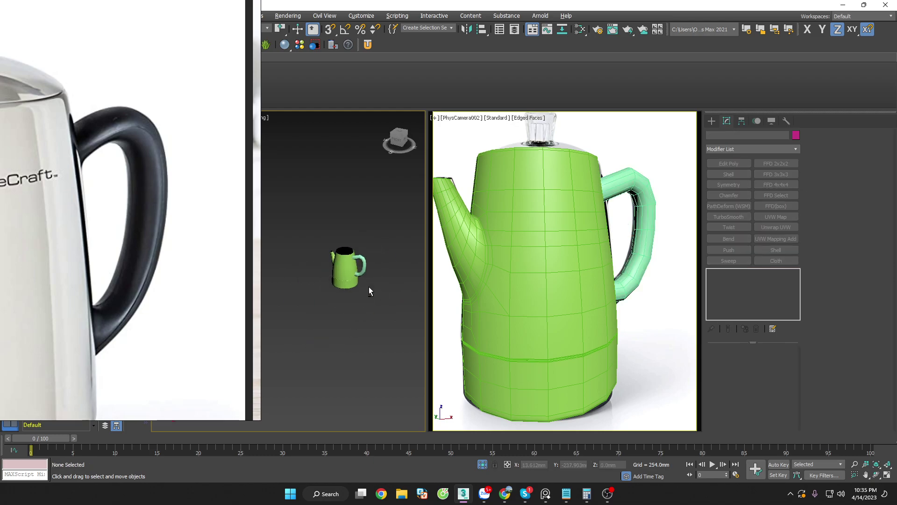
scroll(175, 233, "down", 2)
scroll(140, 232, "down", 2)
scroll(142, 236, "down", 2)
scroll(142, 237, "down", 1)
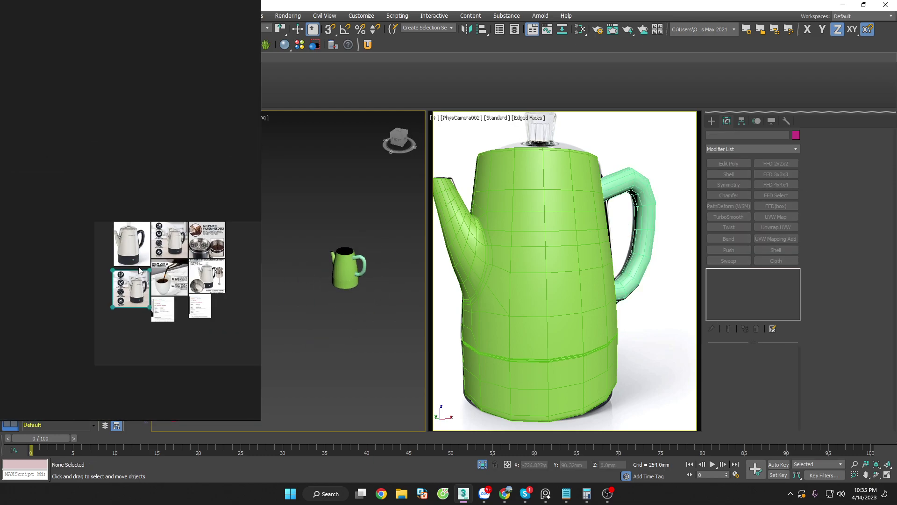
scroll(140, 271, "up", 2)
scroll(140, 271, "up", 3)
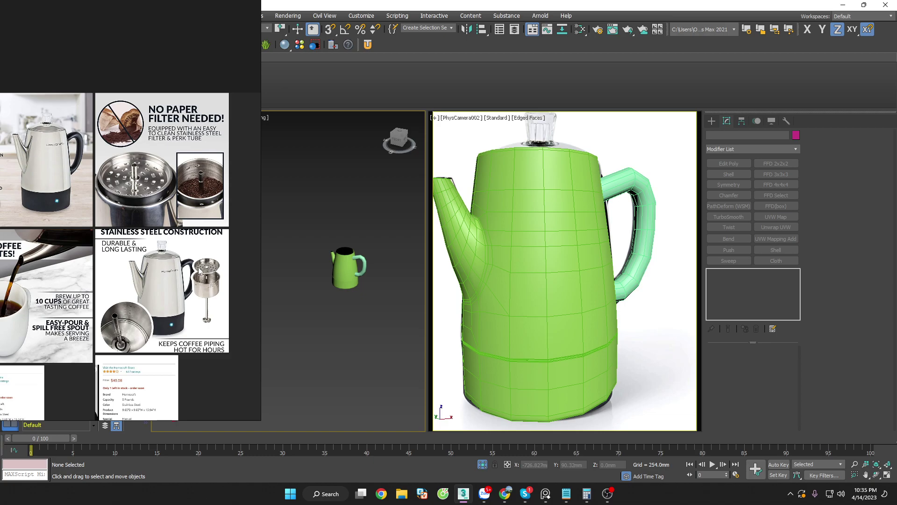
scroll(199, 271, "up", 3)
scroll(213, 242, "down", 3)
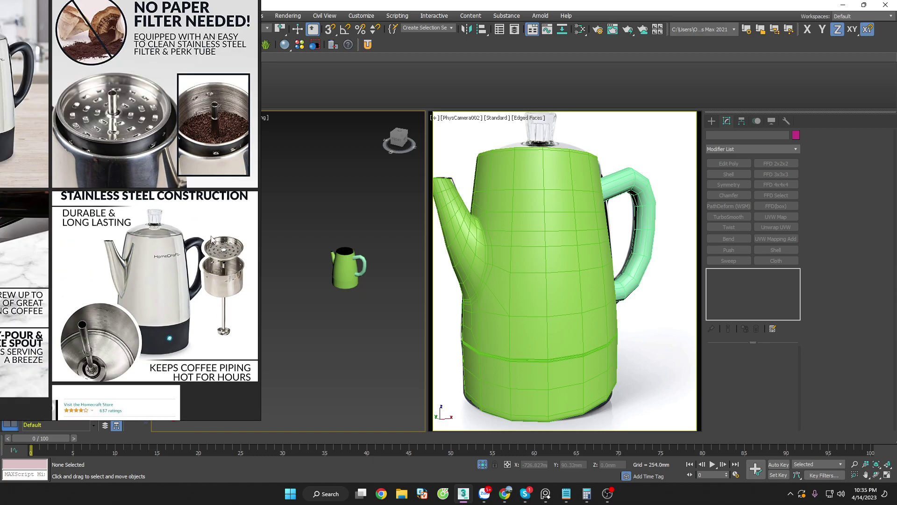
Step: Resize and reposition the reference photo window to compare it with the model
left_click_drag(261, 243, 126, 243)
scroll(368, 258, "up", 5)
scroll(368, 254, "up", 2)
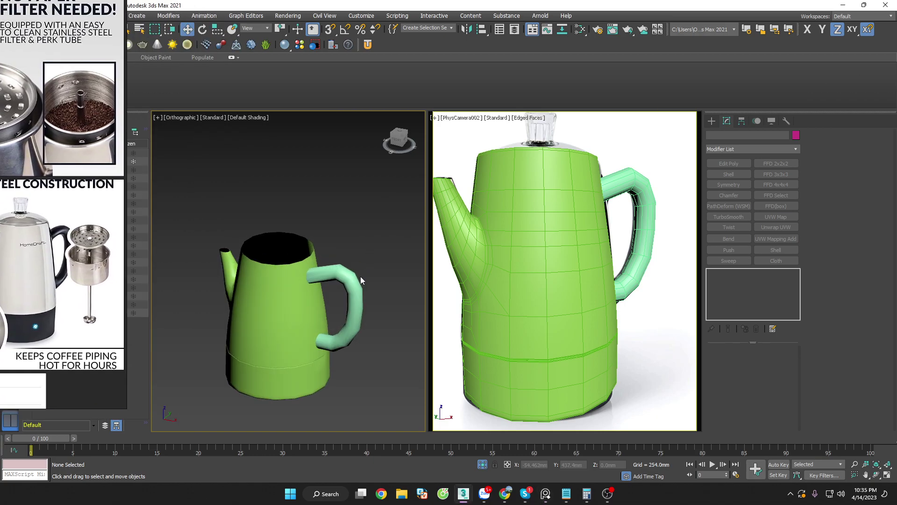
left_click_drag(126, 409, 415, 354)
scroll(154, 128, "down", 3)
scroll(154, 129, "up", 3)
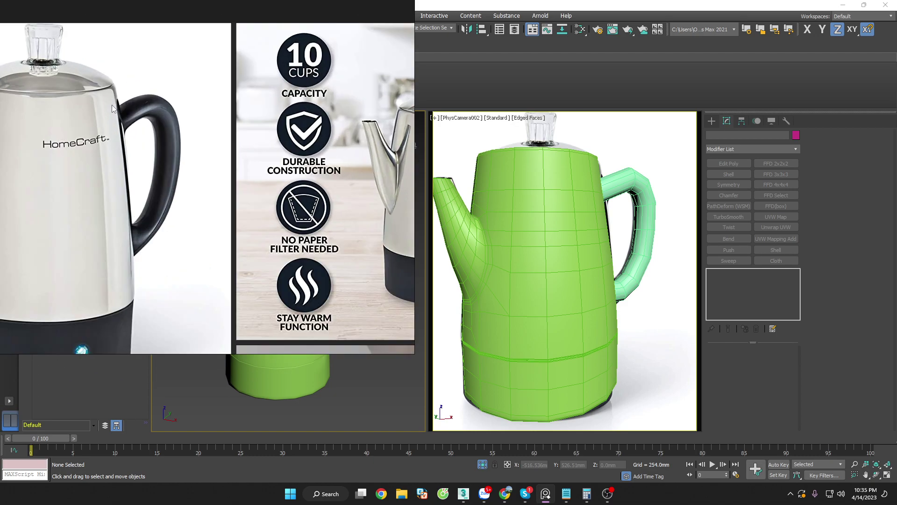
scroll(154, 129, "up", 2)
left_click_drag(224, 241, 0, 179)
scroll(359, 296, "up", 3)
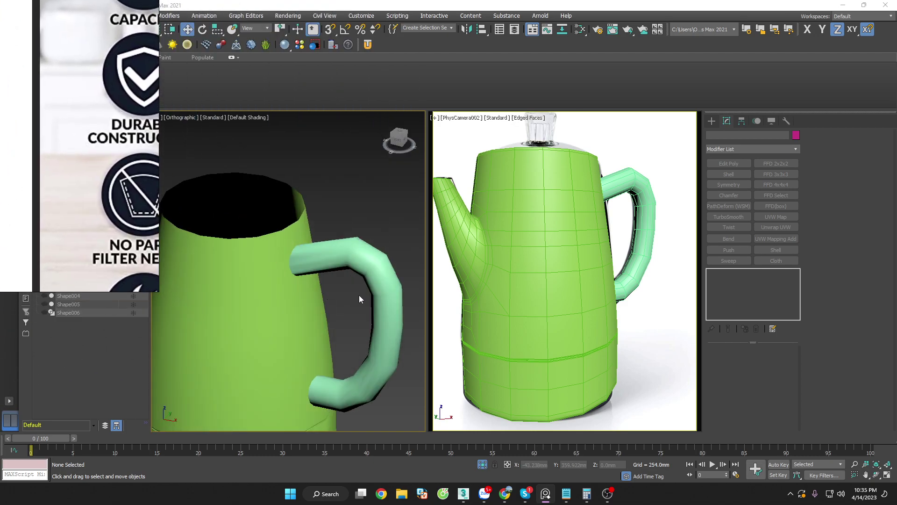
Step: Isolate the handle spline with Alt+Q, then bring all kettle parts back
left_click(375, 263)
scroll(73, 160, "down", 3)
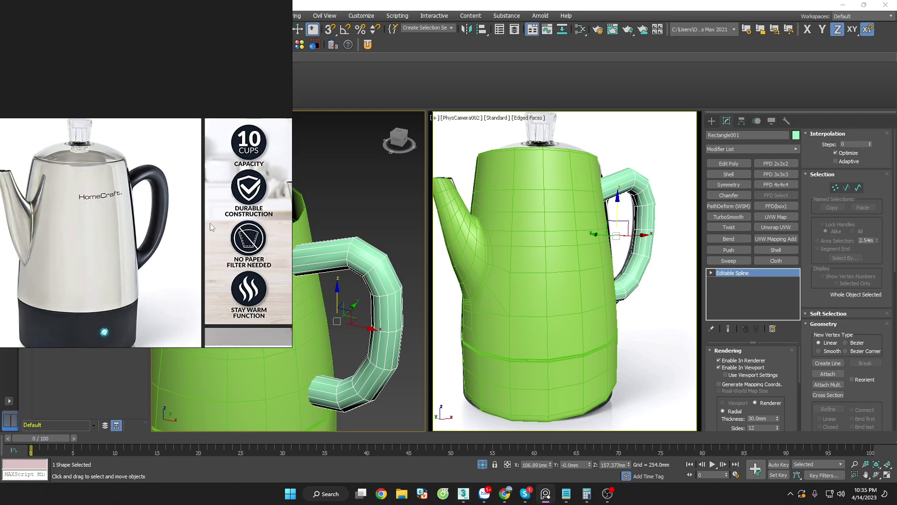
scroll(196, 227, "up", 2)
middle_click_drag(358, 237, 406, 241, "alt")
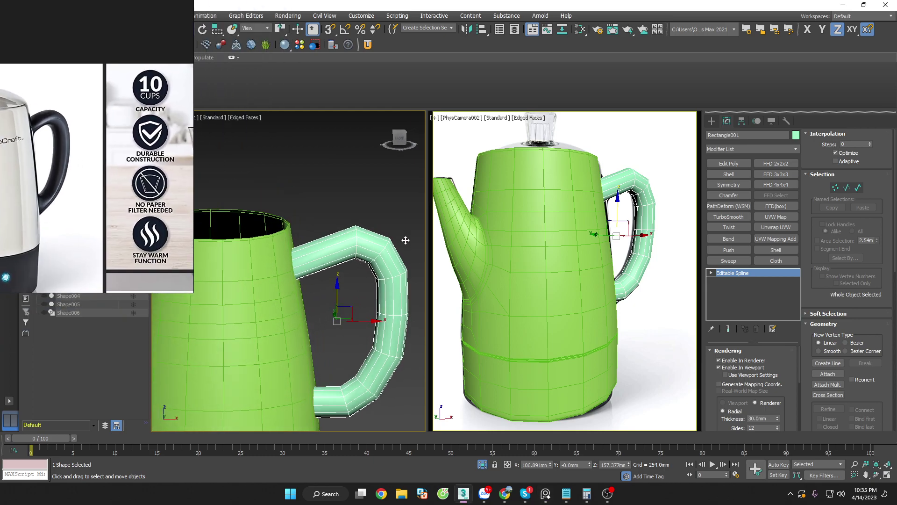
key("alt+q")
left_click(418, 267)
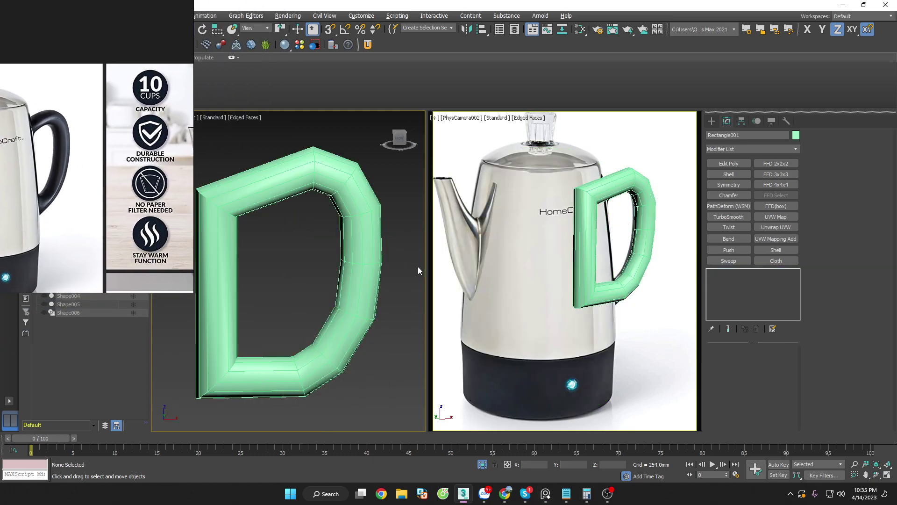
left_click(482, 463)
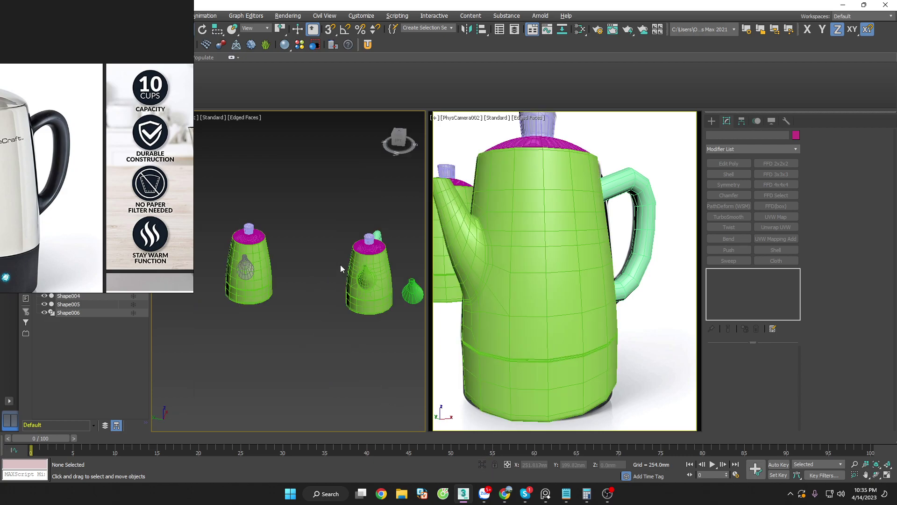
Step: Maximize the viewport with Alt+W and marquee-select and frame the right-hand kettle
left_click(372, 280)
key("alt+w")
mouse_move(363, 341)
middle_mouse_down("alt")
mouse_move(318, 341)
mouse_move(360, 342)
middle_mouse_up("alt")
left_click(433, 358)
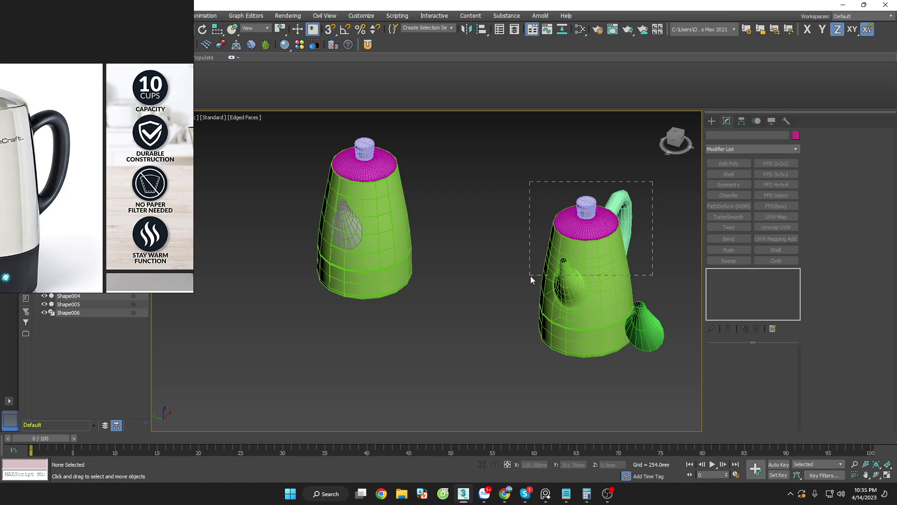
left_click_drag(653, 181, 531, 277)
key("z")
mouse_move(531, 276)
middle_mouse_down("alt")
mouse_move(523, 301)
mouse_move(540, 310)
middle_mouse_up("alt")
Step: In Front view, select the handle spline's vertices at its top corner
key("f")
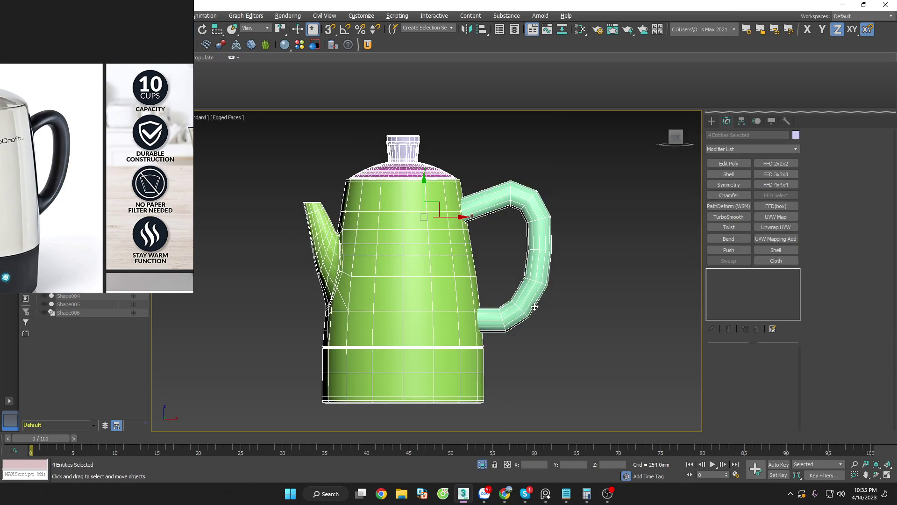
left_click(555, 297)
scroll(519, 194, "up", 3)
left_click(519, 194)
scroll(522, 201, "down", 3)
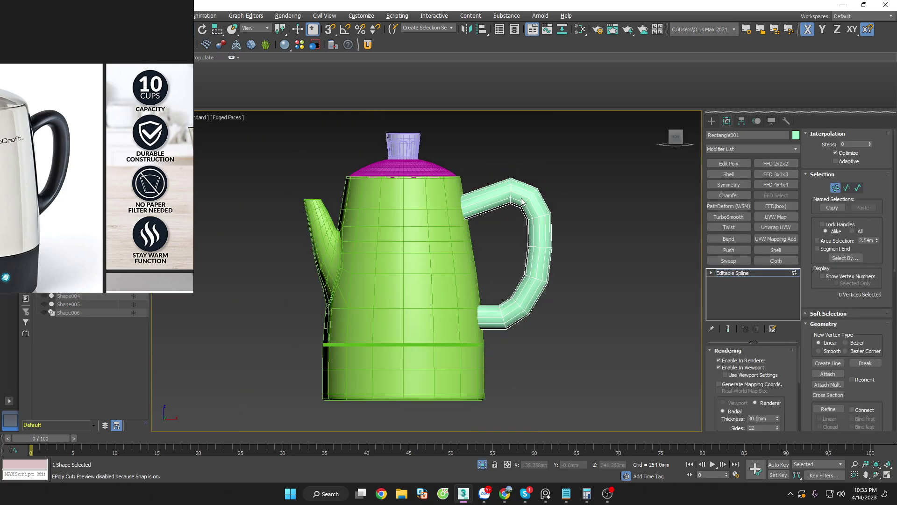
scroll(527, 197, "up", 2)
left_click_drag(478, 153, 555, 232)
scroll(565, 227, "up", 3)
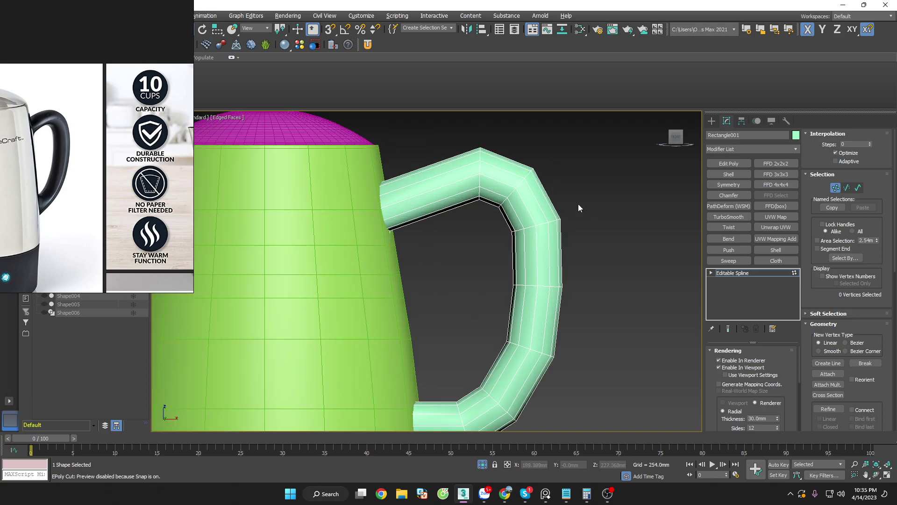
left_click_drag(458, 128, 602, 270)
scroll(895, 265, "down", 5)
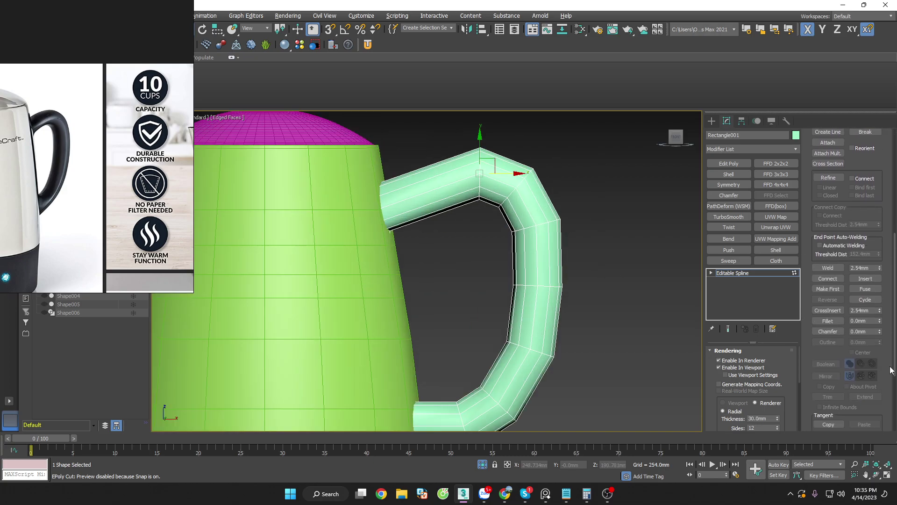
Step: Fillet the handle's top corner and the corner at its lower joint
left_click(839, 317)
left_click_drag(478, 173, 479, 162)
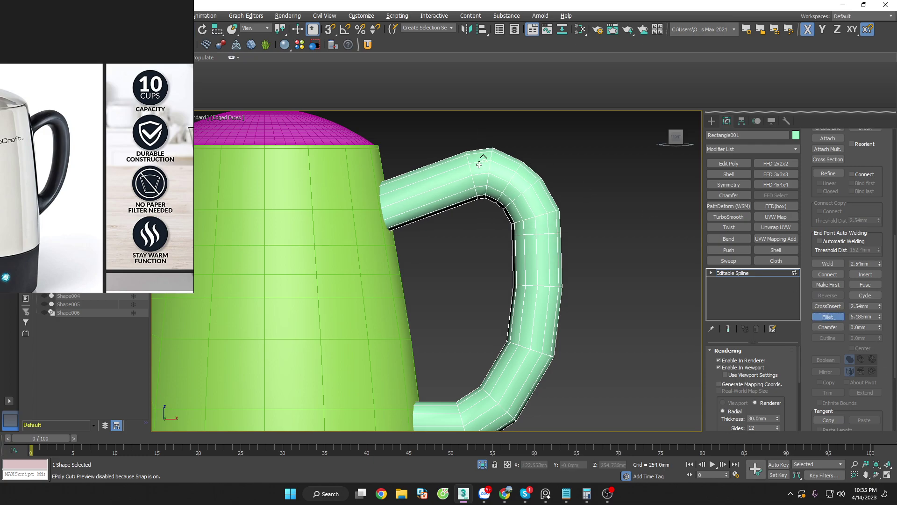
scroll(607, 260, "down", 5)
scroll(540, 337, "up", 6)
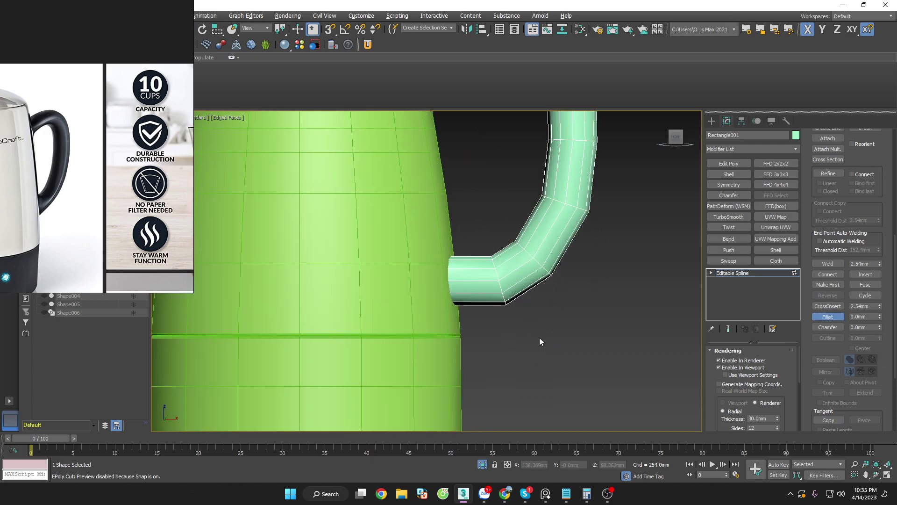
left_click_drag(500, 280, 498, 264)
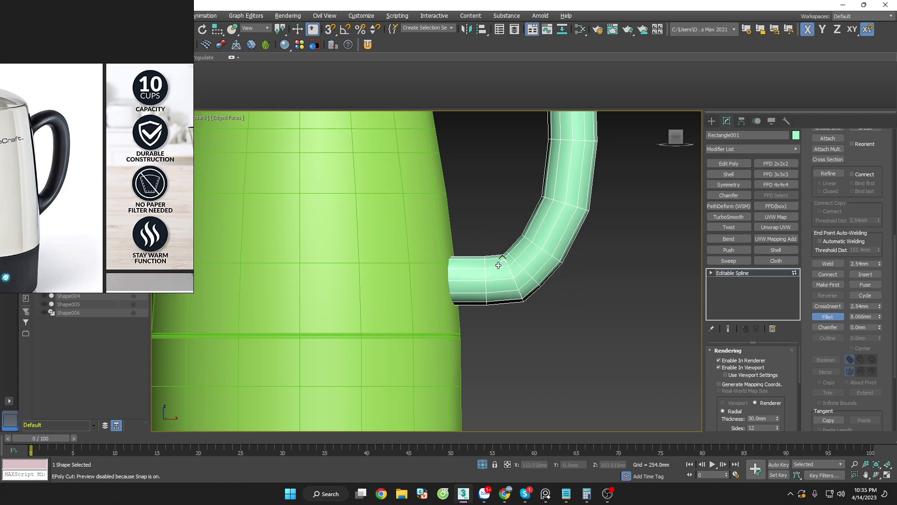
scroll(591, 310, "down", 5)
scroll(601, 293, "down", 2)
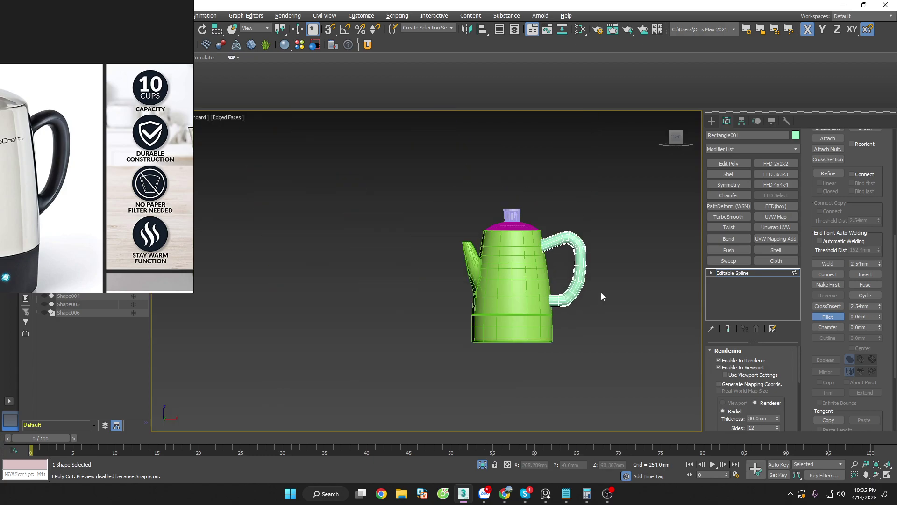
scroll(601, 292, "up", 3)
Step: Turn off Fillet and return the handle to whole-object Editable Spline level
left_click(835, 318)
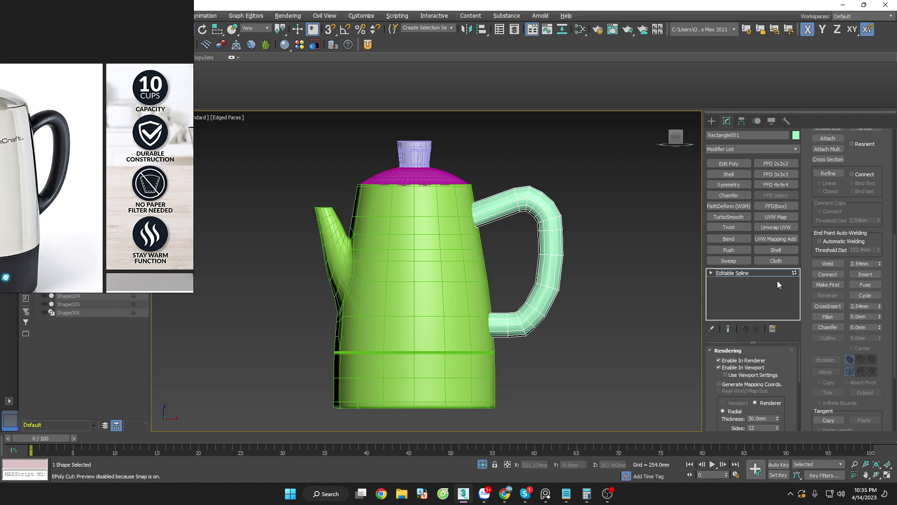
left_click(754, 272)
scroll(621, 258, "down", 2)
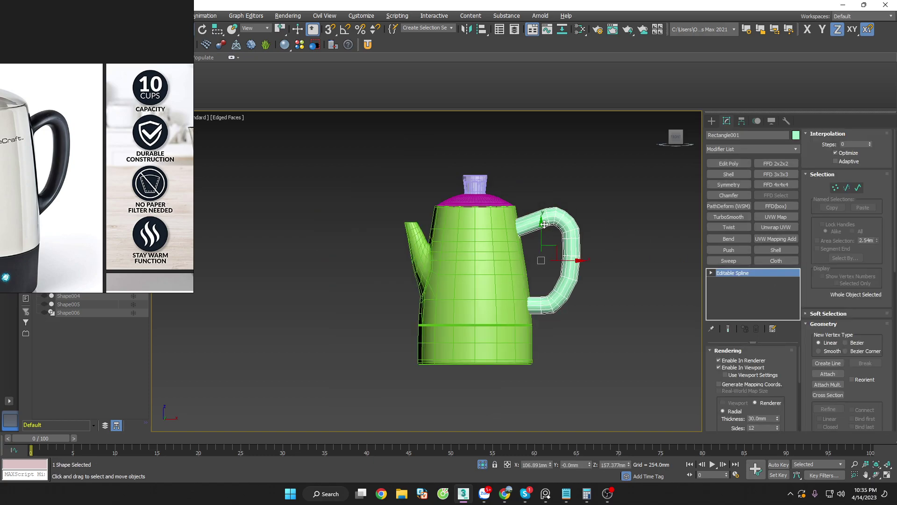
scroll(617, 240, "up", 1)
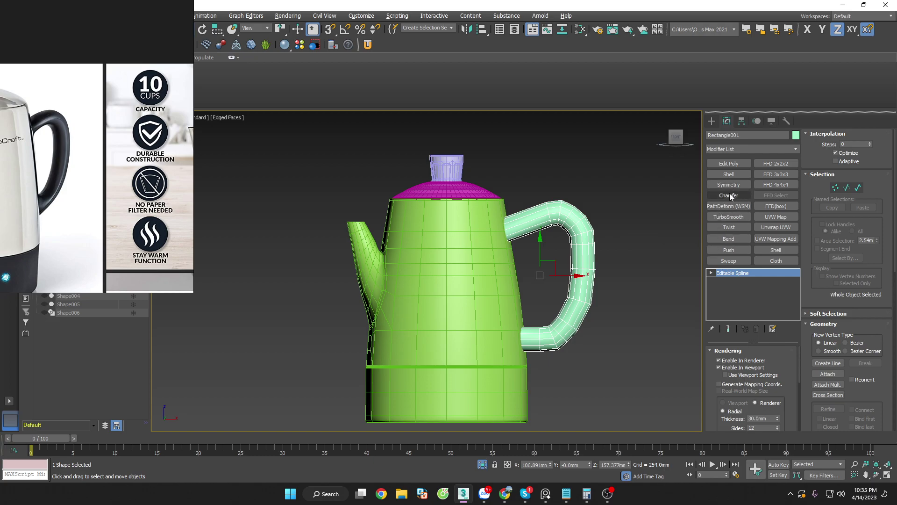
Step: Add an Edit Poly modifier to the handle and check it in Default Shading
left_click(740, 163)
left_click(646, 240)
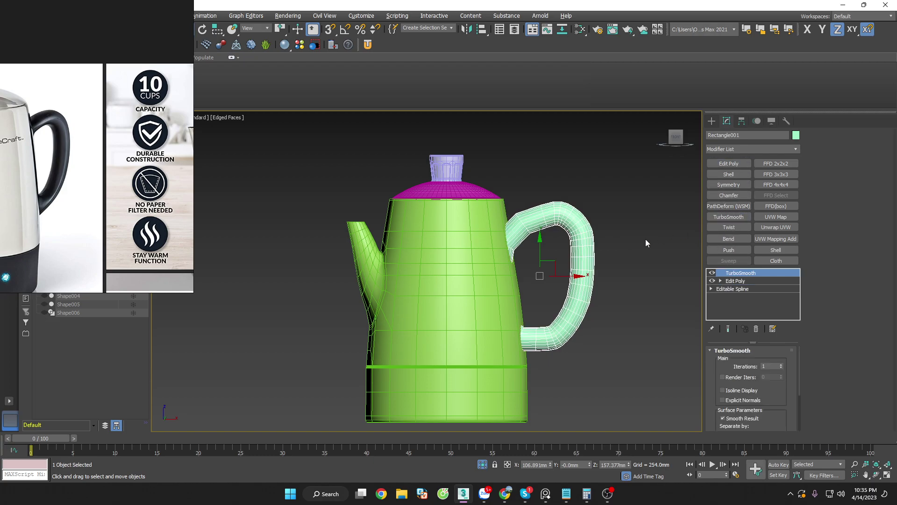
key("F4")
left_click(581, 265)
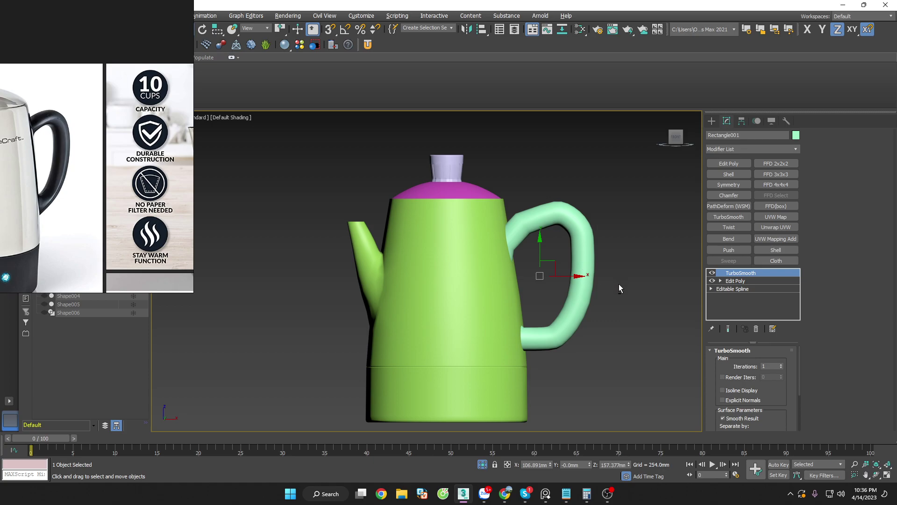
mouse_move(619, 284)
middle_mouse_down("alt")
mouse_move(546, 303)
mouse_move(486, 297)
mouse_move(596, 322)
mouse_move(606, 302)
middle_mouse_up("alt")
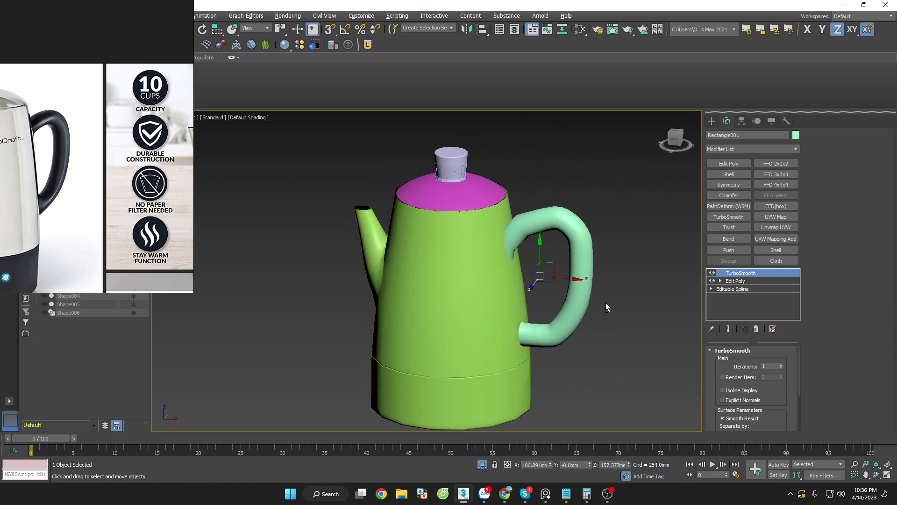
key("f")
key("z")
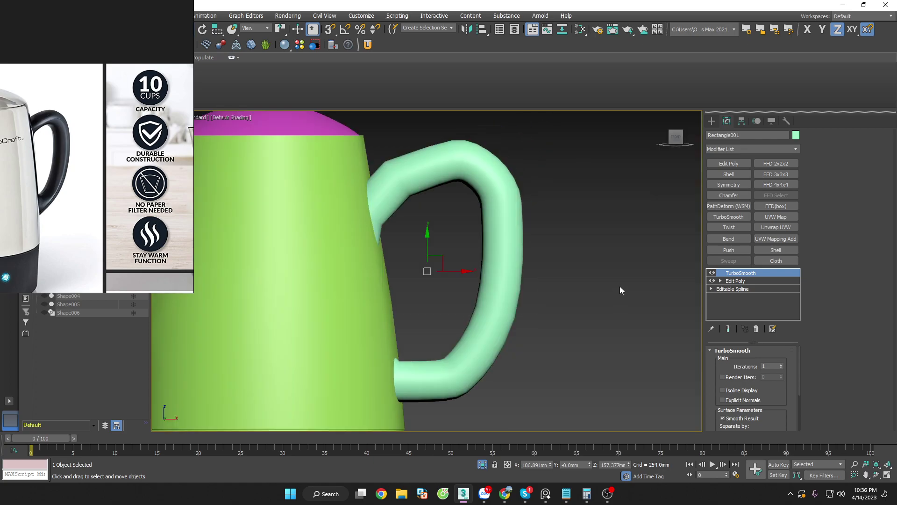
Step: Delete the trial TurboSmooth modifier from the handle's stack
left_click(756, 327)
left_click(584, 267)
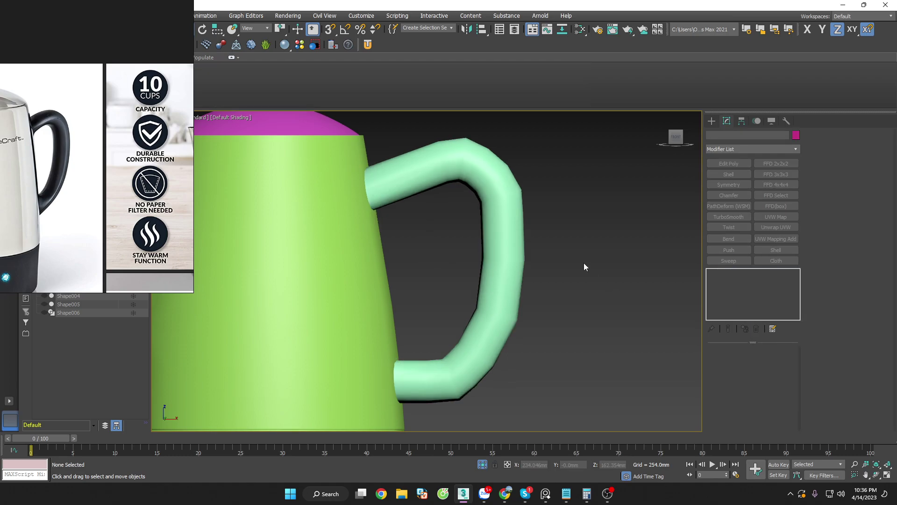
key("ctrl+z")
key("ctrl+y")
Step: Switch to Edged Faces, undo the Edit Poly, and reselect the handle spline
key("ctrl+z")
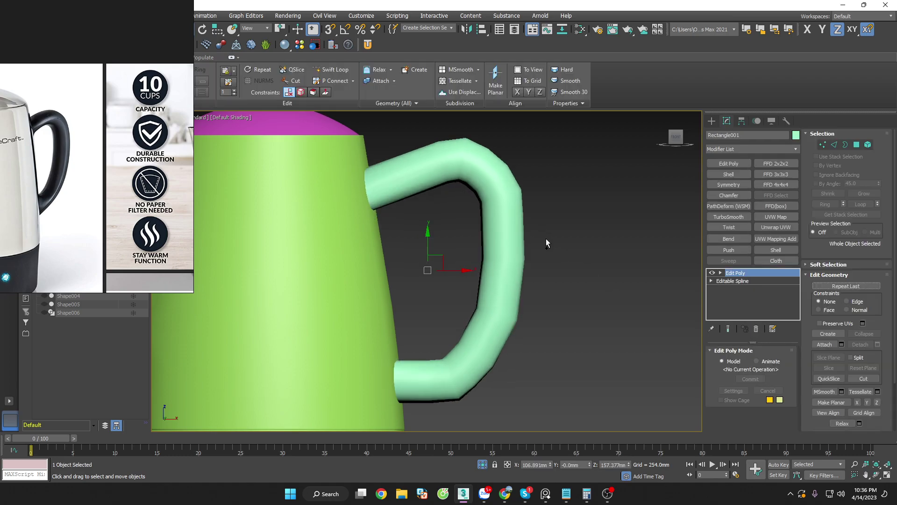
key("F4")
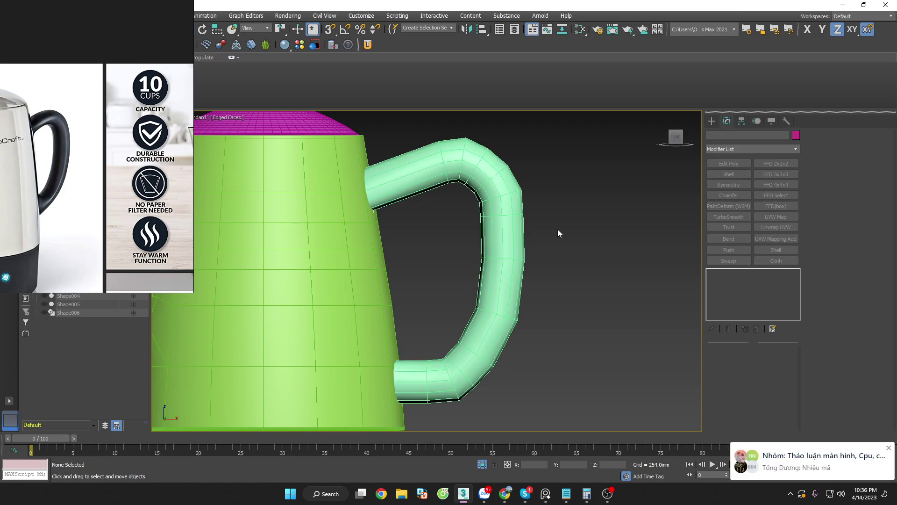
key("ctrl+z")
key("ctrl+z")
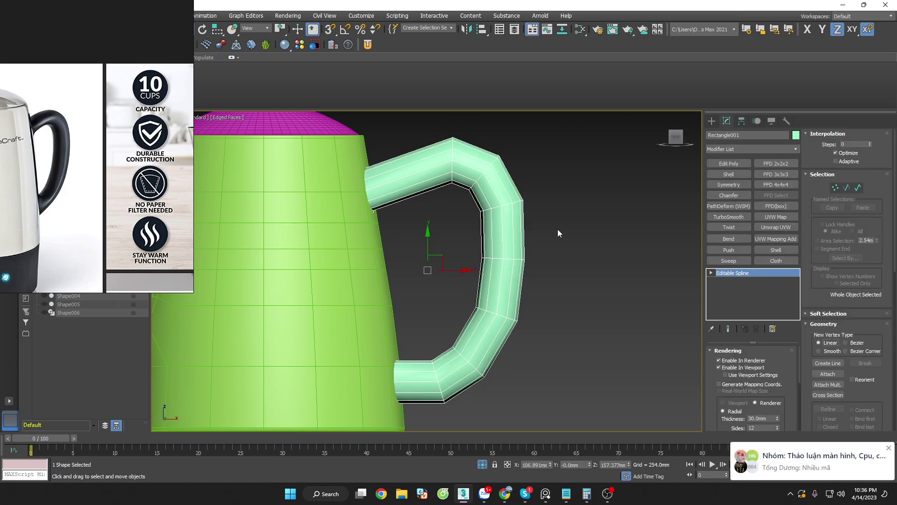
left_click(560, 228)
scroll(571, 229, "down", 2)
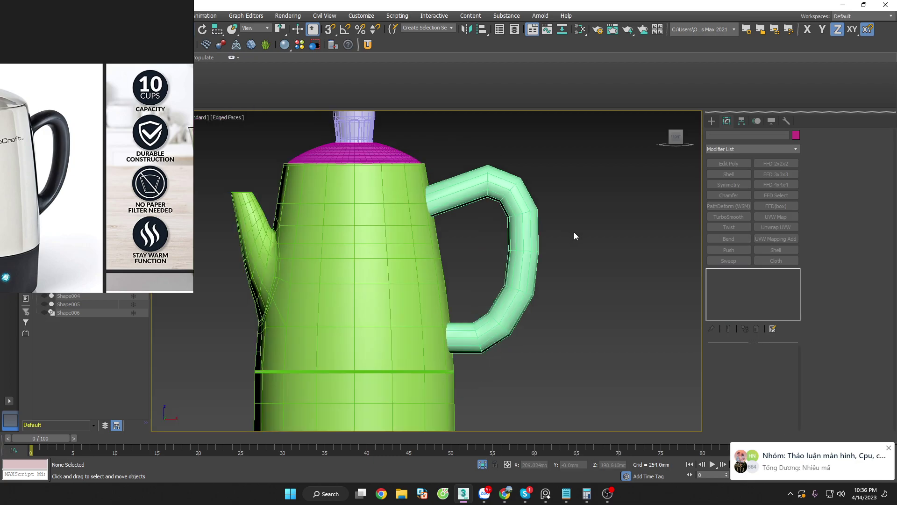
left_click(532, 226)
scroll(556, 211, "up", 2)
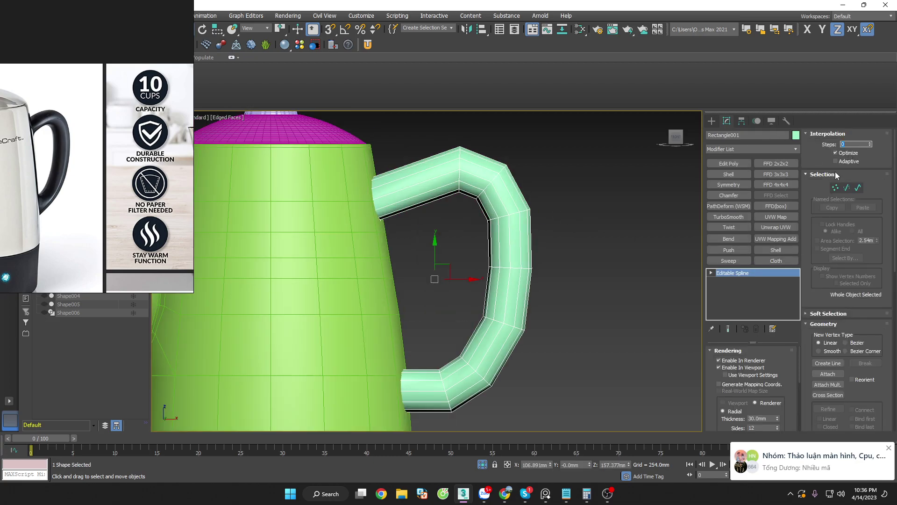
Step: Try handle interpolation steps of 5, 3 and 2, settling on 1
type("5")
key("Return")
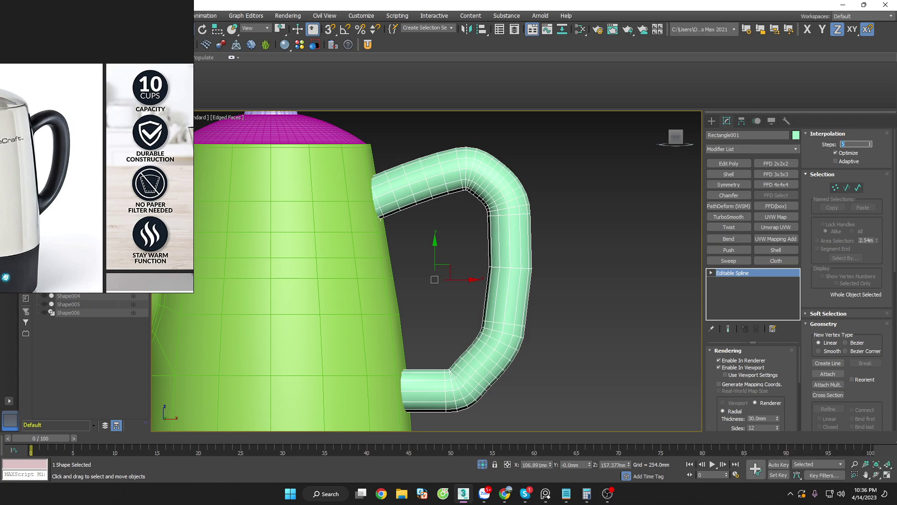
type("3")
key("Return")
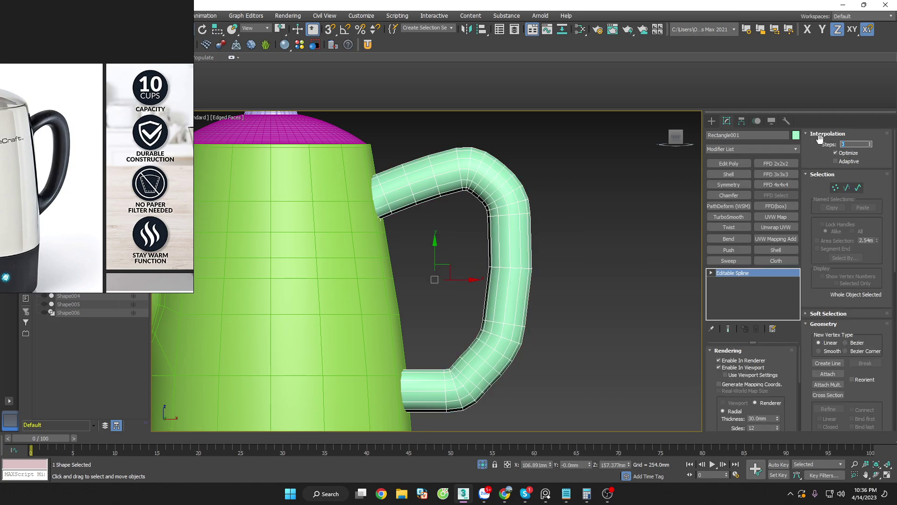
key("Return")
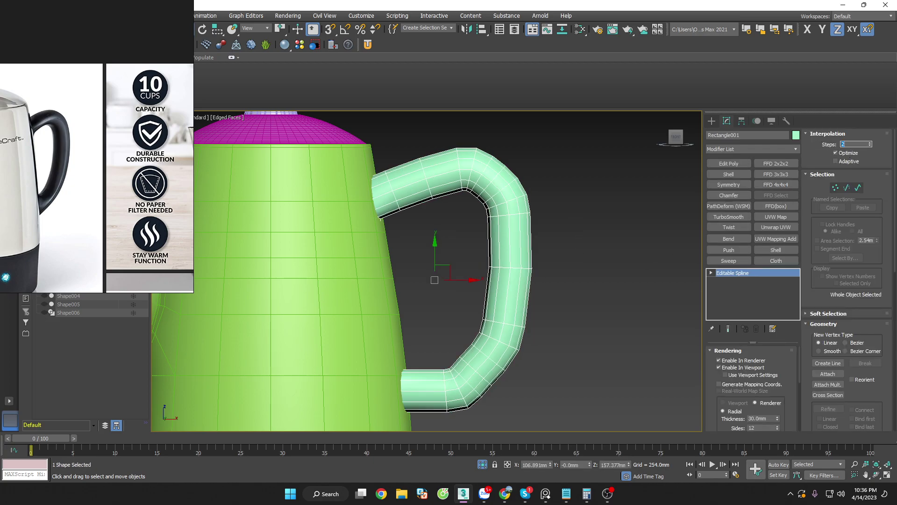
type("1")
key("Return")
scroll(601, 238, "down", 1)
scroll(615, 245, "down", 3)
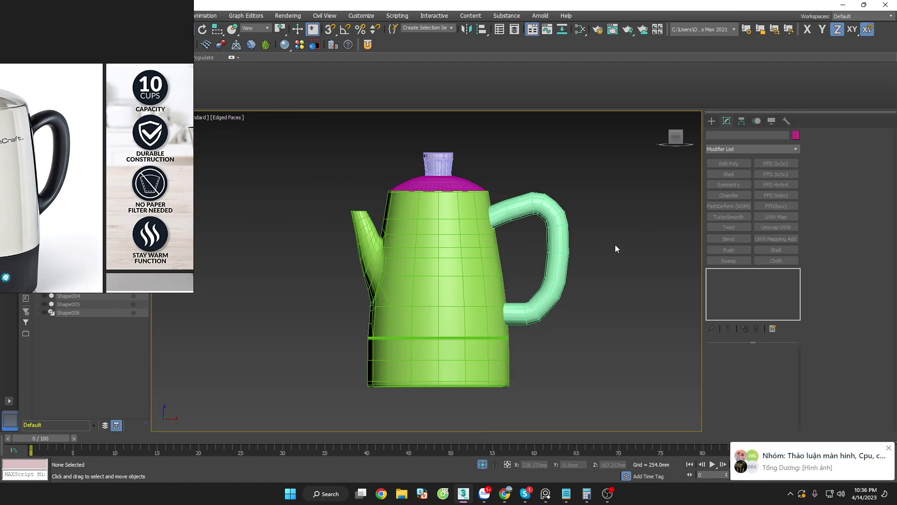
scroll(557, 306, "up", 5)
scroll(558, 306, "down", 5)
Step: Isolate the handle with Alt+Q and delete its straight left segment, leaving a C-shape
middle_click_drag(608, 299, 572, 304, "alt")
key("alt+q")
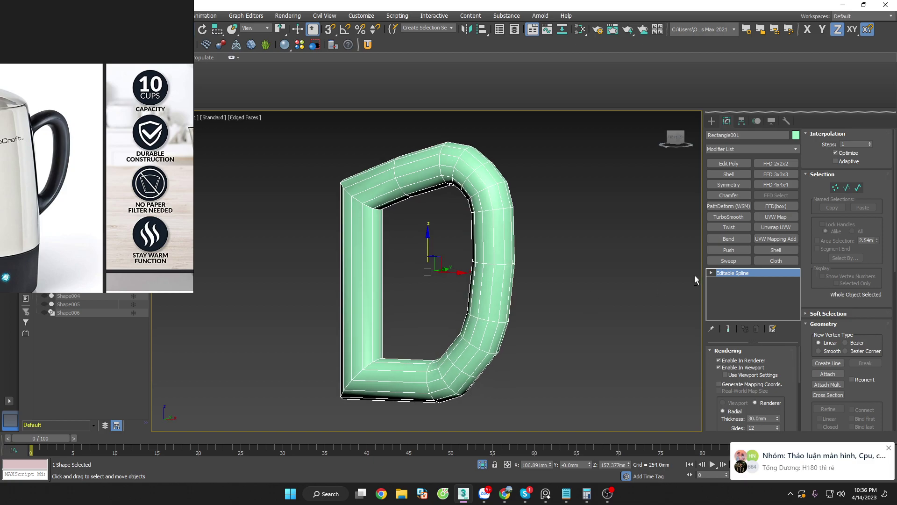
left_click(848, 188)
left_click(374, 275)
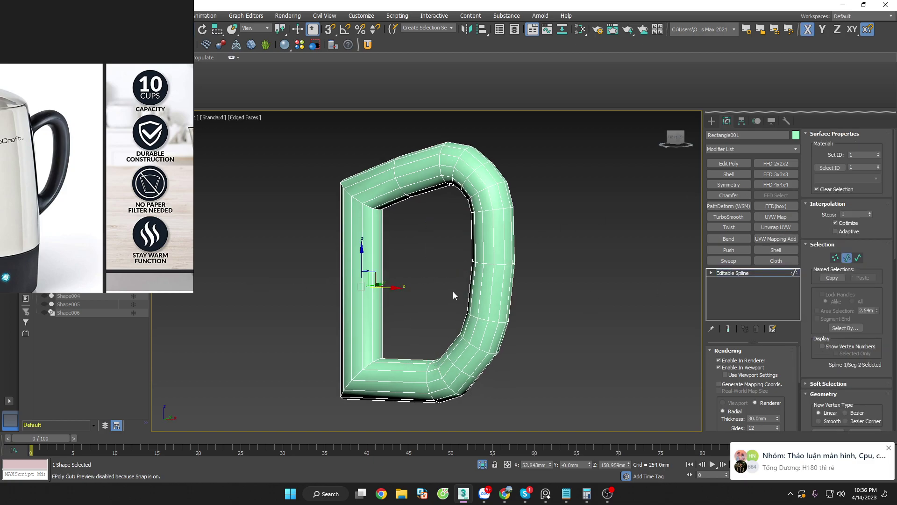
key("Delete")
middle_click_drag(453, 290, 514, 307, "alt")
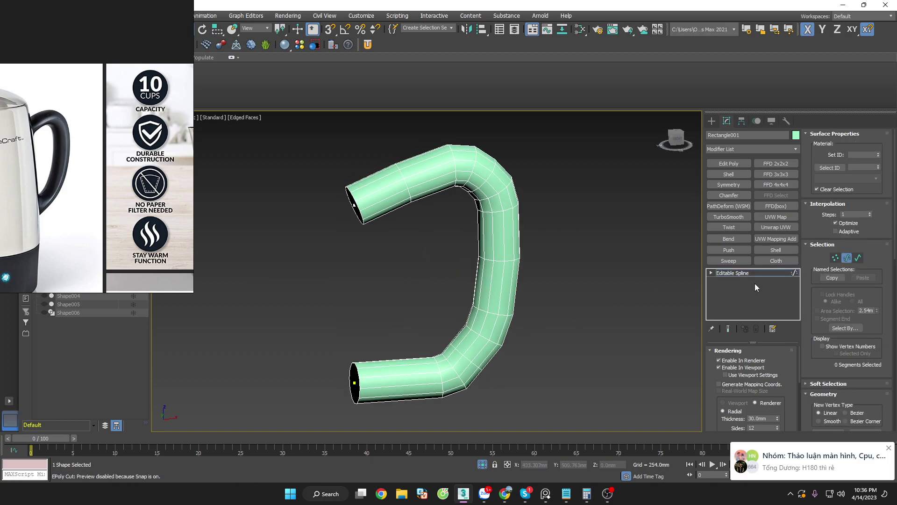
left_click(850, 263)
Step: Add Edit Poly to the open handle and slide an edge loop toward the upper bend
key("f")
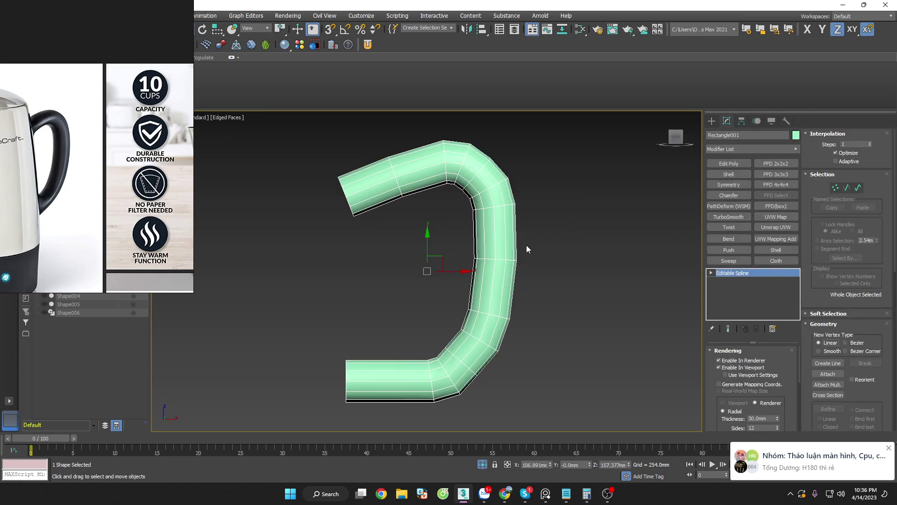
left_click(735, 167)
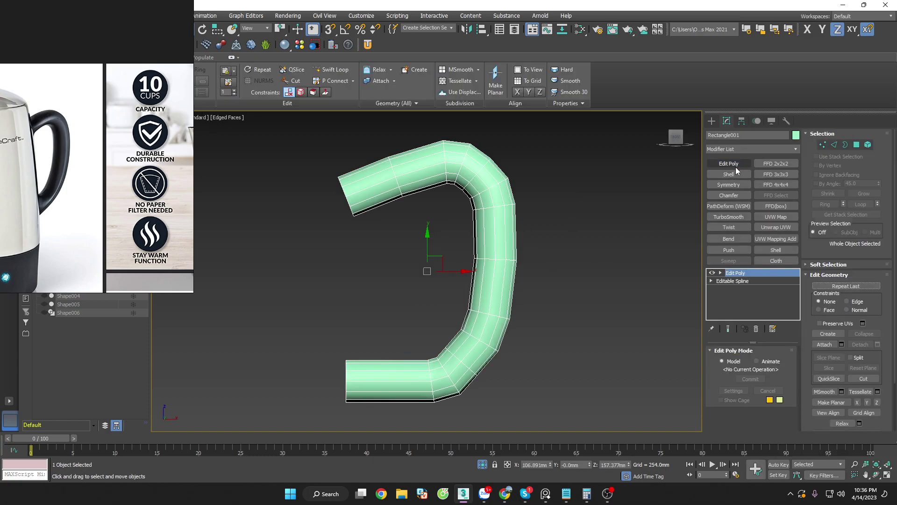
key("2")
scroll(467, 168, "up", 2)
left_click(441, 160)
double_click(442, 160)
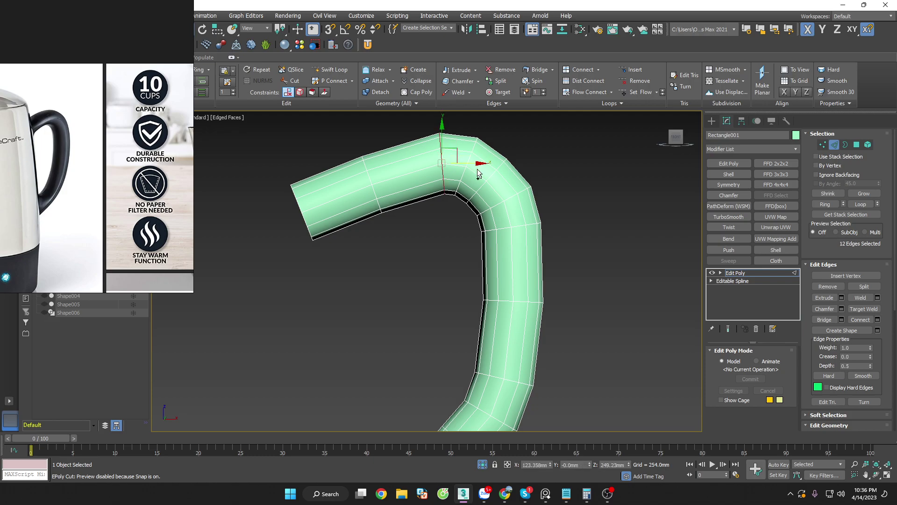
mouse_move(484, 174)
left_mouse_down()
mouse_move(509, 195)
mouse_move(574, 213)
left_mouse_up()
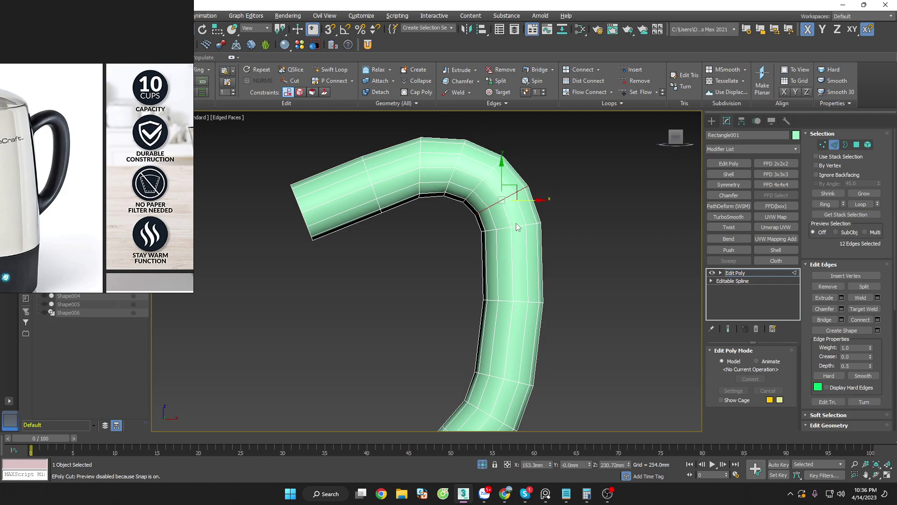
left_click(574, 213)
Step: Slide an edge loop from above down toward the lower bend
scroll(582, 234, "down", 3)
scroll(560, 237, "up", 3)
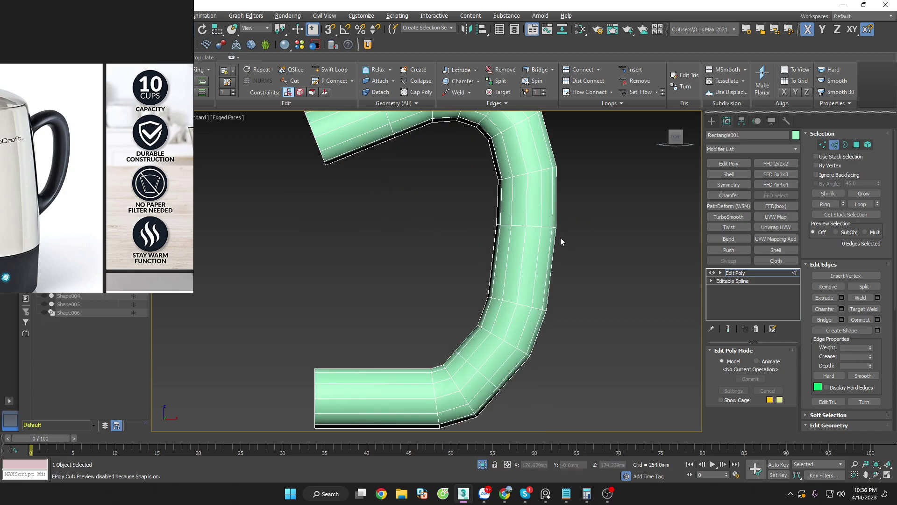
double_click(537, 226)
mouse_move(534, 230)
left_mouse_down()
mouse_move(513, 339)
mouse_move(467, 397)
mouse_move(447, 405)
mouse_move(484, 401)
left_mouse_up()
left_click(514, 399)
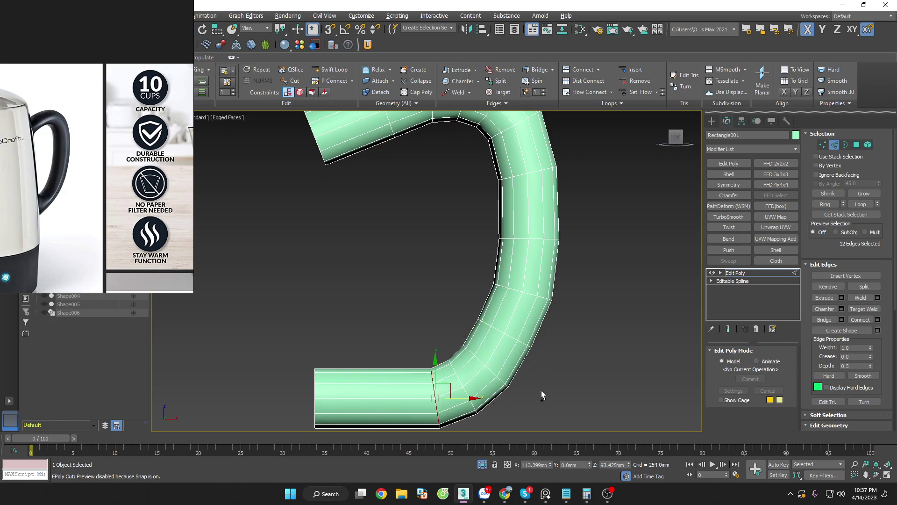
scroll(552, 360, "down", 3)
scroll(519, 389, "up", 4)
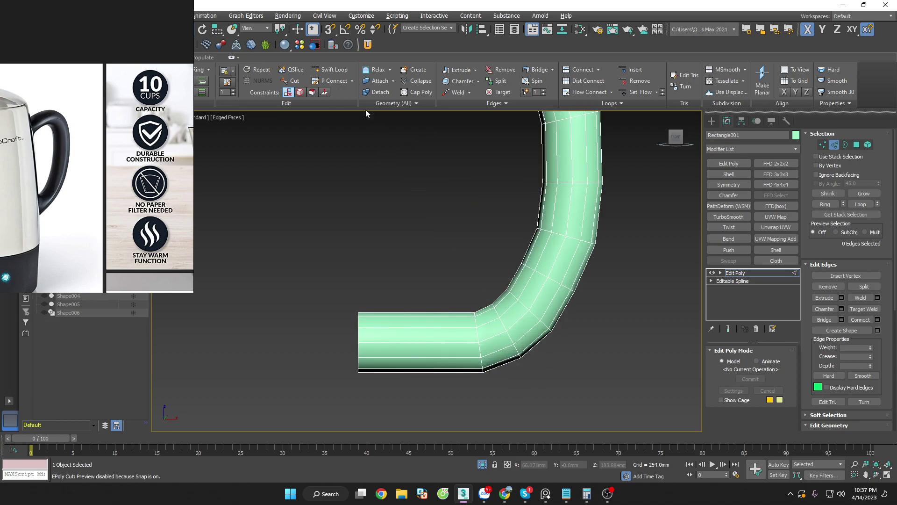
Step: Insert a new Swift Loop just before the lower bend
left_click(340, 71)
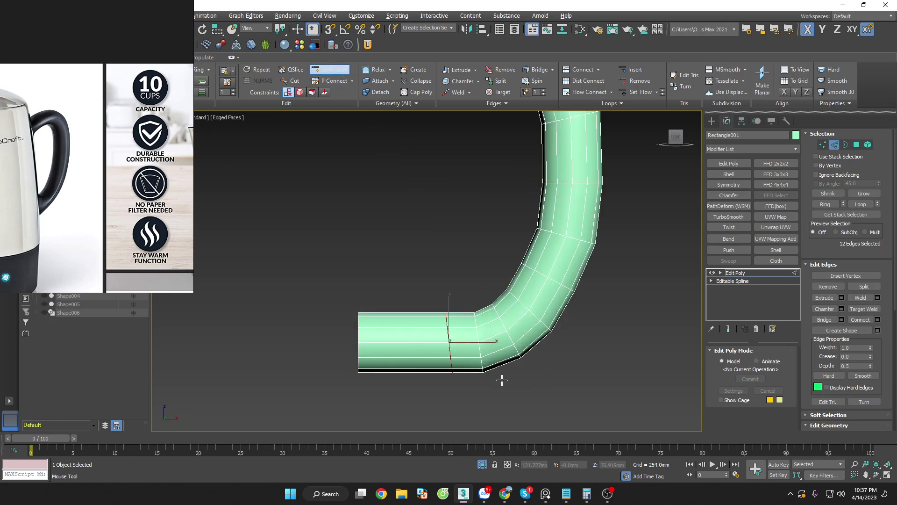
left_click(480, 348)
left_click(546, 374)
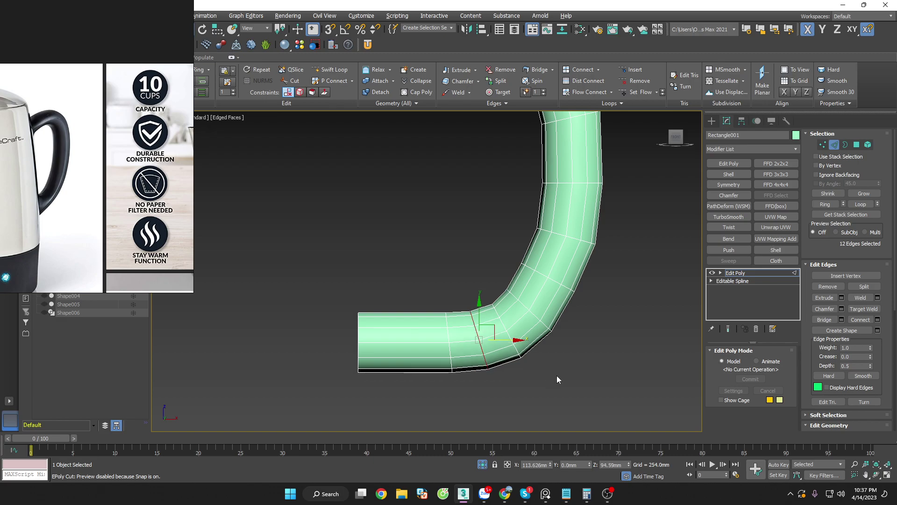
scroll(561, 376, "down", 2)
Step: Reselect the handle tube in edge mode and add an edge loop across its upper bend
key("2")
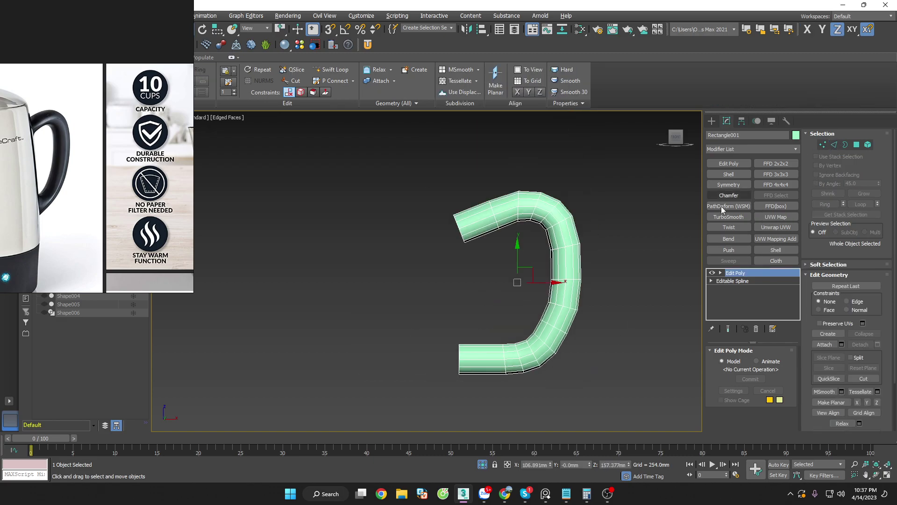
left_click(645, 215)
left_click(544, 223)
scroll(545, 223, "up", 1)
key("2")
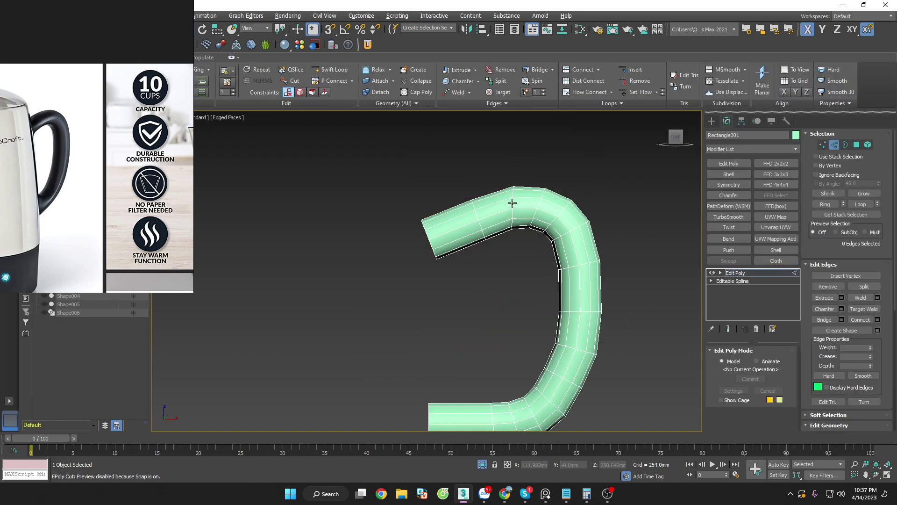
double_click(515, 201)
scroll(570, 201, "up", 1)
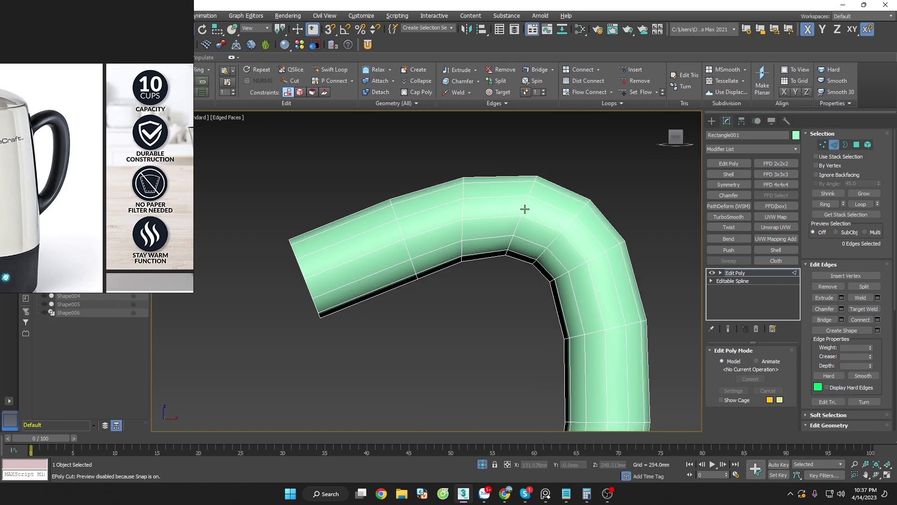
left_click(525, 208)
left_click(565, 226)
left_click(594, 271)
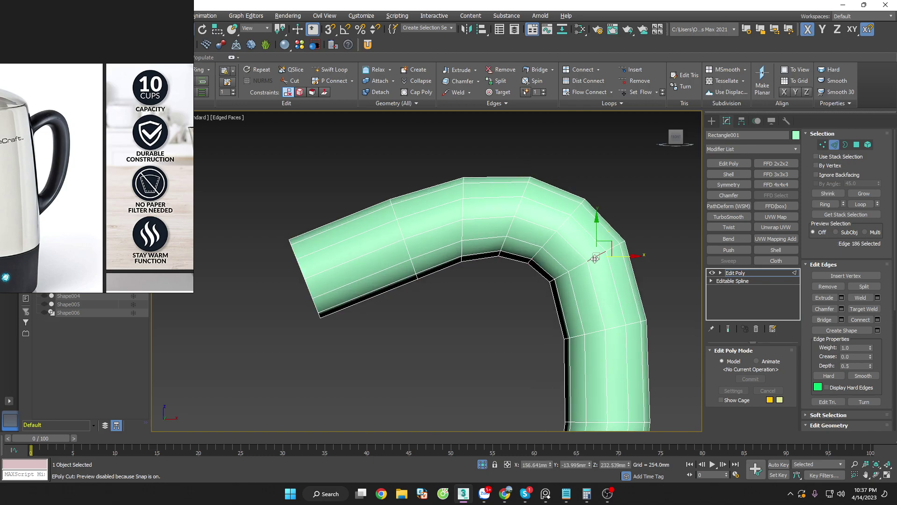
Step: Add four more edge loops along the tube's right side and lower bend
scroll(666, 280, "down", 2)
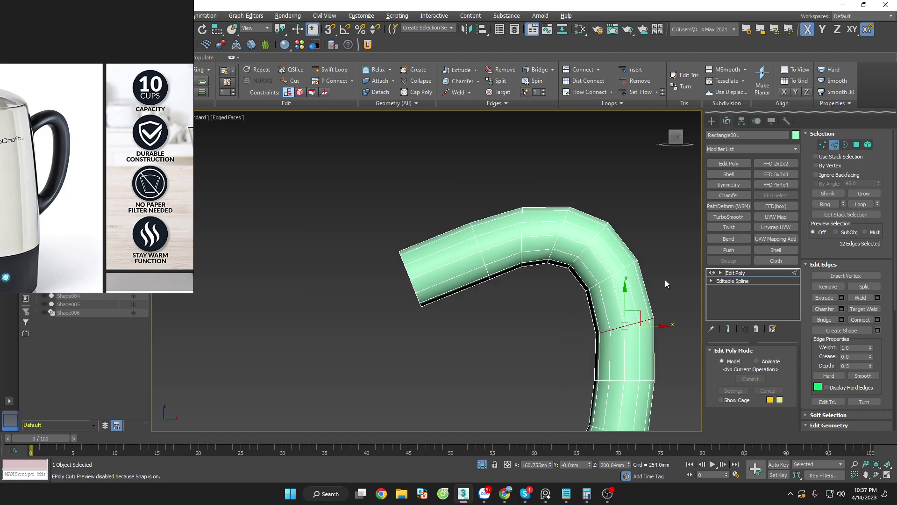
middle_click_drag(666, 279, 633, 248)
left_click(607, 249)
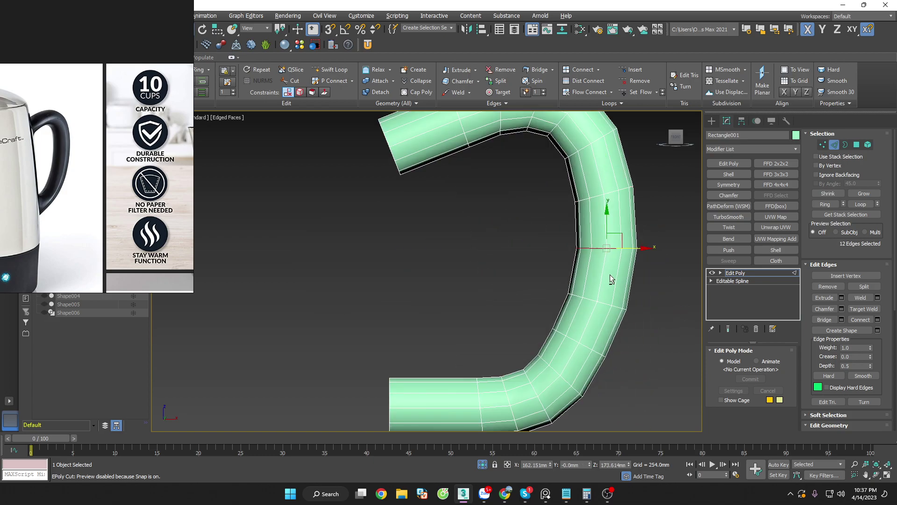
left_click(602, 301)
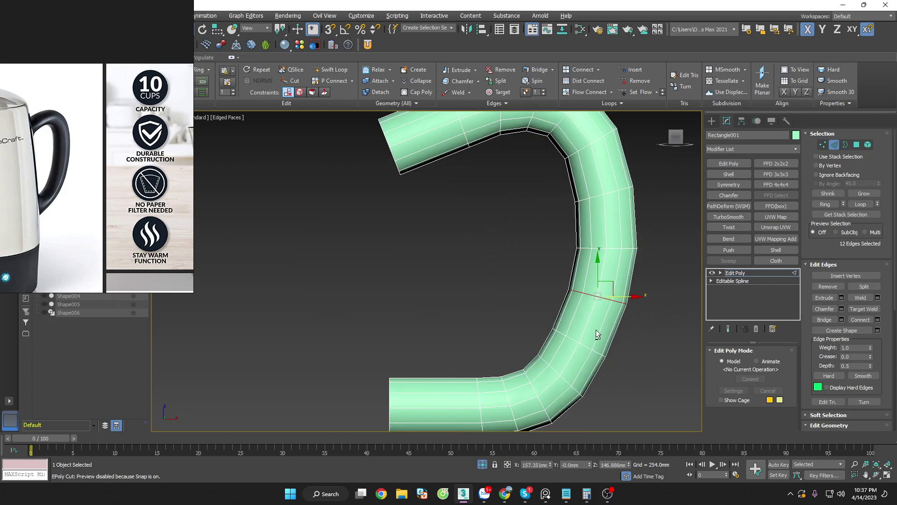
left_click(563, 372)
left_click(545, 403)
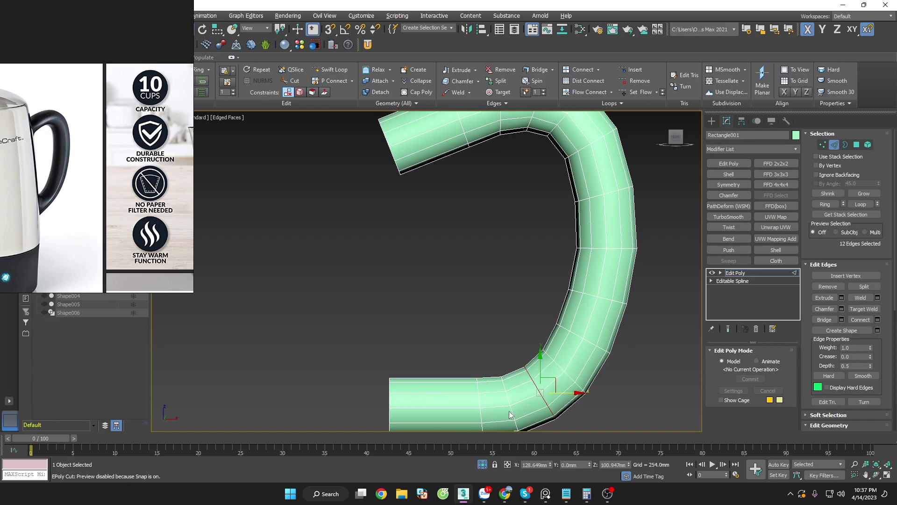
key("ctrl+d")
Step: Add another edge loop and slide it up the lower bend of the tube
scroll(636, 357, "down", 3)
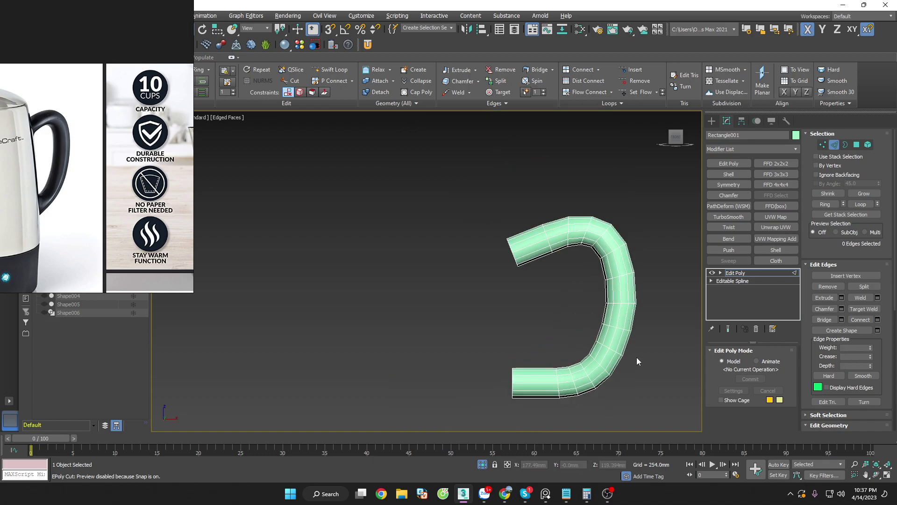
scroll(598, 362, "up", 3)
left_click_drag(598, 362, 614, 341)
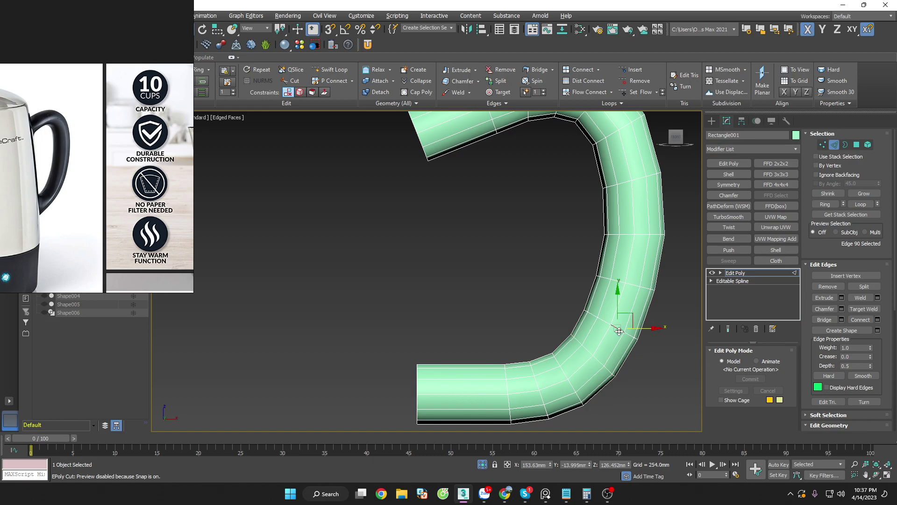
left_click_drag(632, 286, 671, 298)
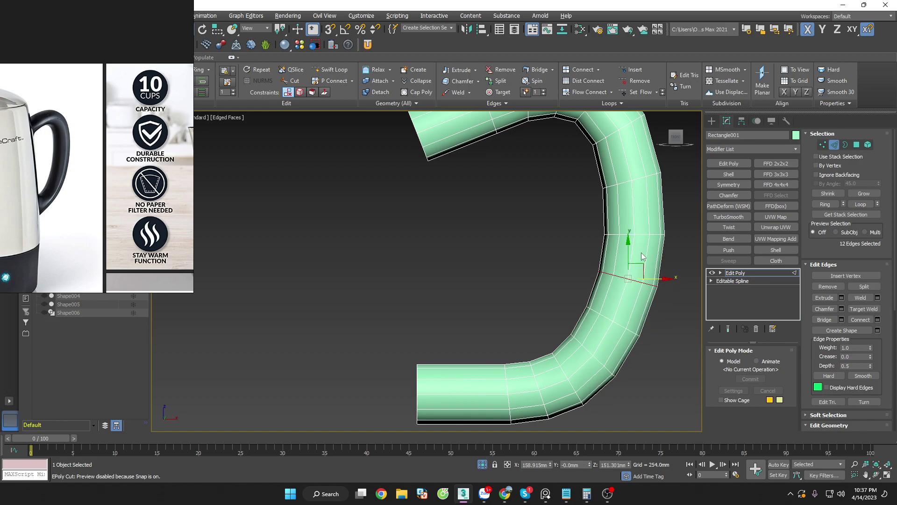
left_click(671, 297)
scroll(669, 308, "down", 5)
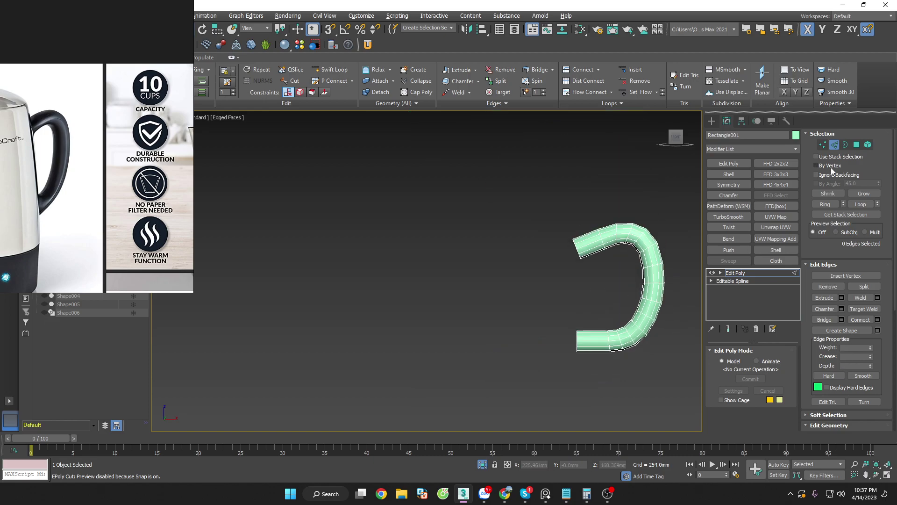
Step: Preview the handle with TurboSmooth, then remove TurboSmooth from its stack
left_click(835, 146)
scroll(655, 228, "up", 4)
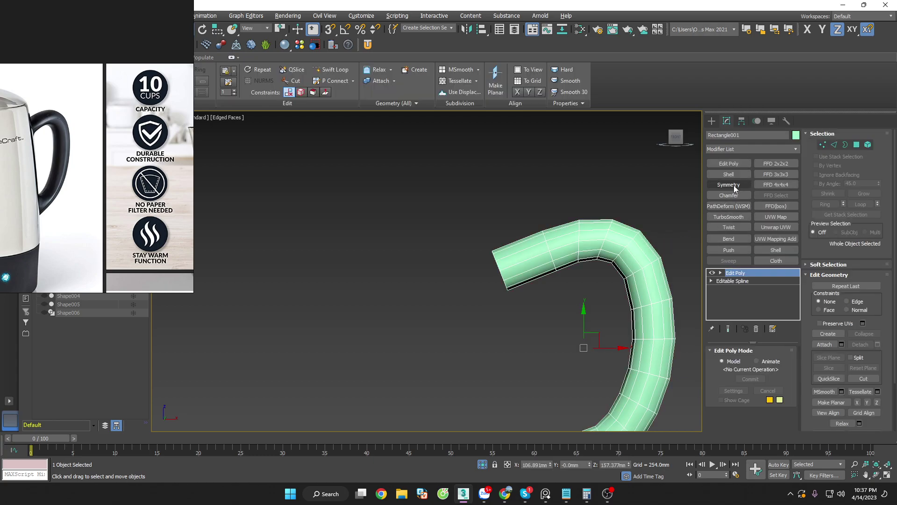
left_click(729, 217)
left_click(602, 186)
key("F4")
scroll(602, 188, "down", 2)
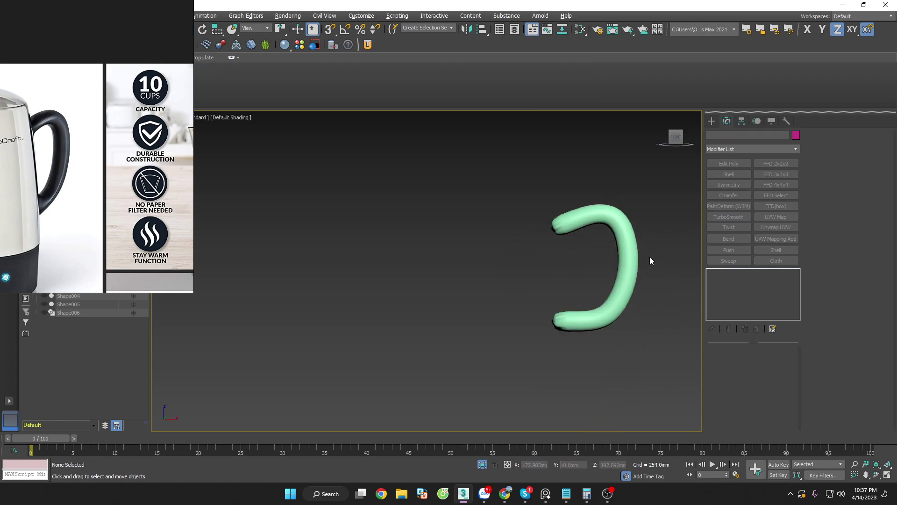
left_click(643, 280)
mouse_move(647, 299)
middle_mouse_down("alt")
mouse_move(587, 309)
mouse_move(649, 307)
middle_mouse_up("alt")
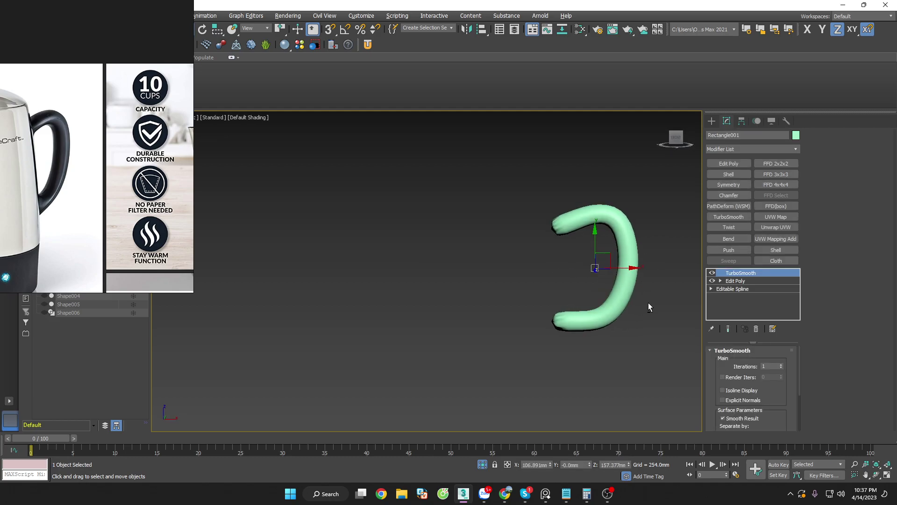
left_click(757, 328)
scroll(603, 338, "up", 3)
middle_click_drag(599, 339, 639, 340, "alt")
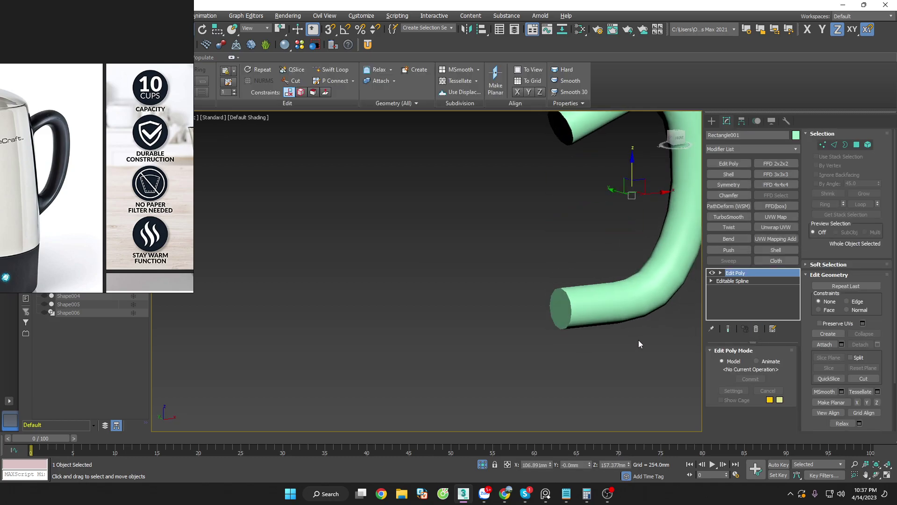
Step: Delete the handle tube's top and bottom end caps, leaving both ends open
left_click(855, 145)
left_click(567, 311)
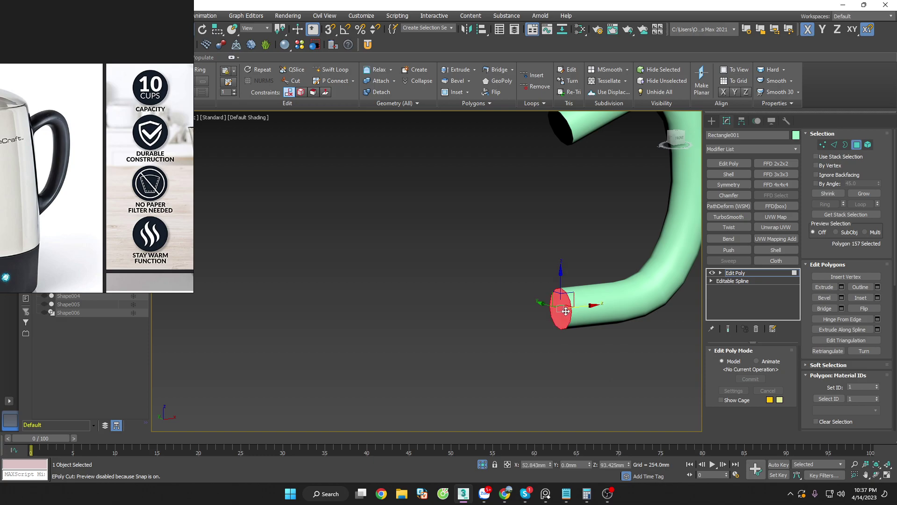
left_click(567, 136, "ctrl")
key("Delete")
middle_click_drag(627, 346, 588, 363, "alt")
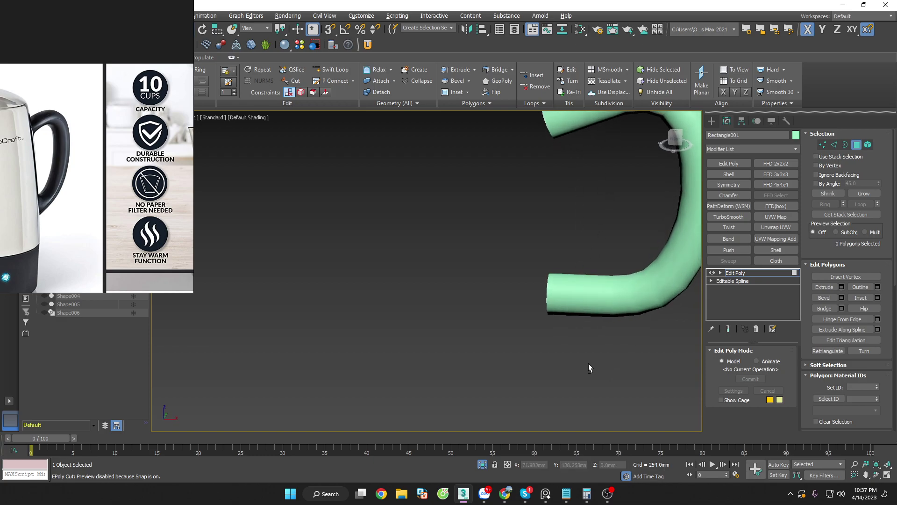
key("z")
left_click(856, 145)
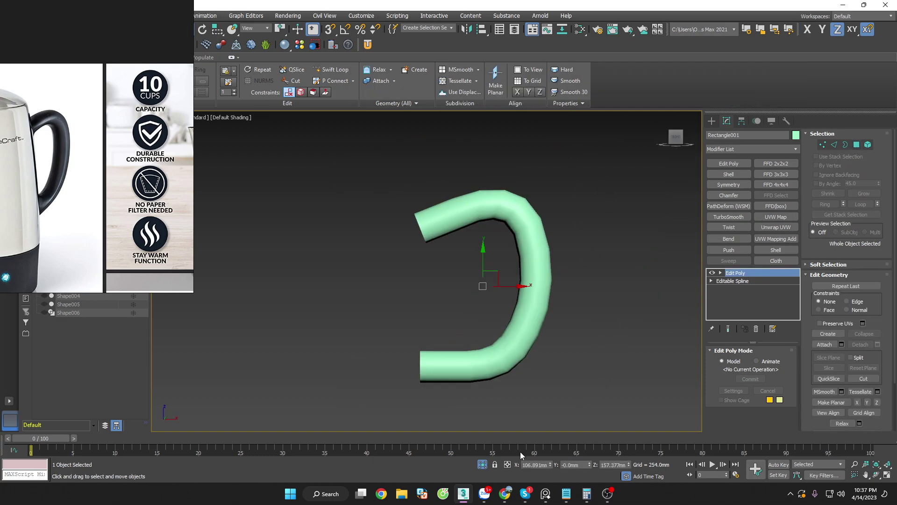
Step: Restore the full scene, hide the four extra pieces, and reselect the handle
left_click(483, 465)
left_click(524, 406)
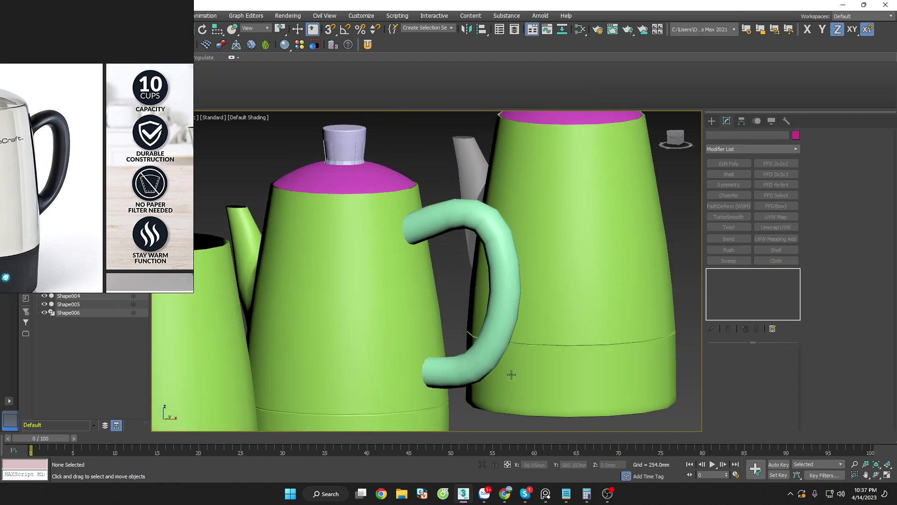
scroll(556, 390, "down", 5)
left_click_drag(503, 292, 504, 293)
mouse_move(504, 292)
middle_mouse_down("alt")
mouse_move(457, 396)
mouse_move(490, 272)
middle_mouse_up("alt")
key("F4")
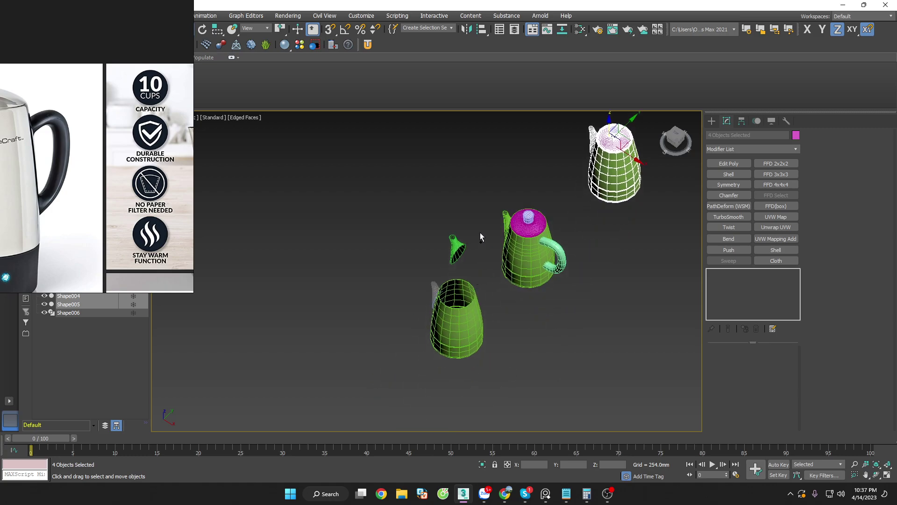
right_click(473, 328)
left_click(481, 294)
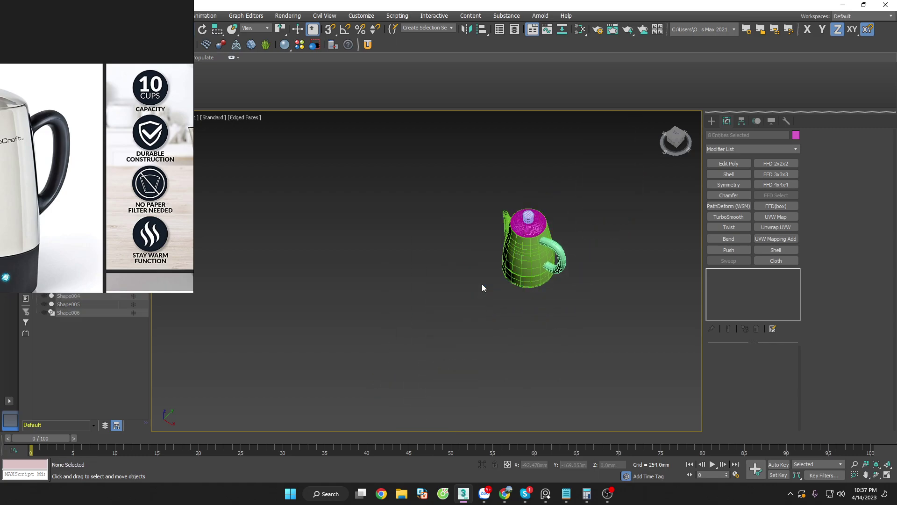
scroll(553, 243, "up", 2)
left_click(553, 243)
scroll(589, 248, "up", 2)
Step: Frame the handle and view the pot and handle from the front
key("z")
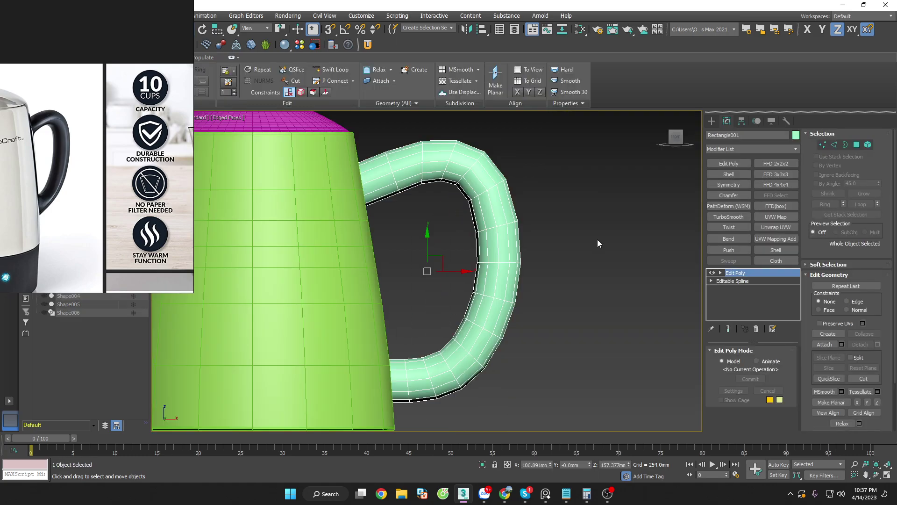
scroll(596, 242, "down", 2)
scroll(462, 237, "up", 1)
scroll(462, 237, "down", 1)
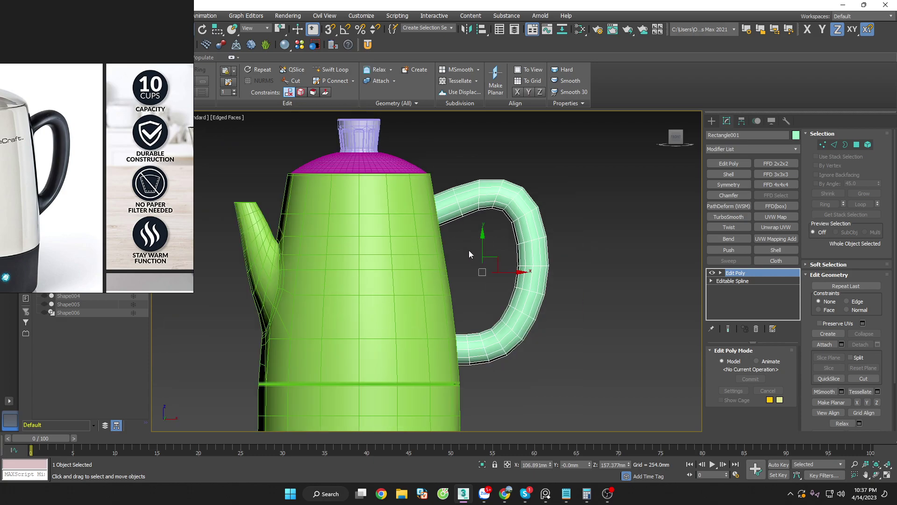
mouse_move(469, 251)
middle_mouse_down("alt")
mouse_move(453, 251)
mouse_move(699, 188)
middle_mouse_up("alt")
left_click(845, 144)
key("f")
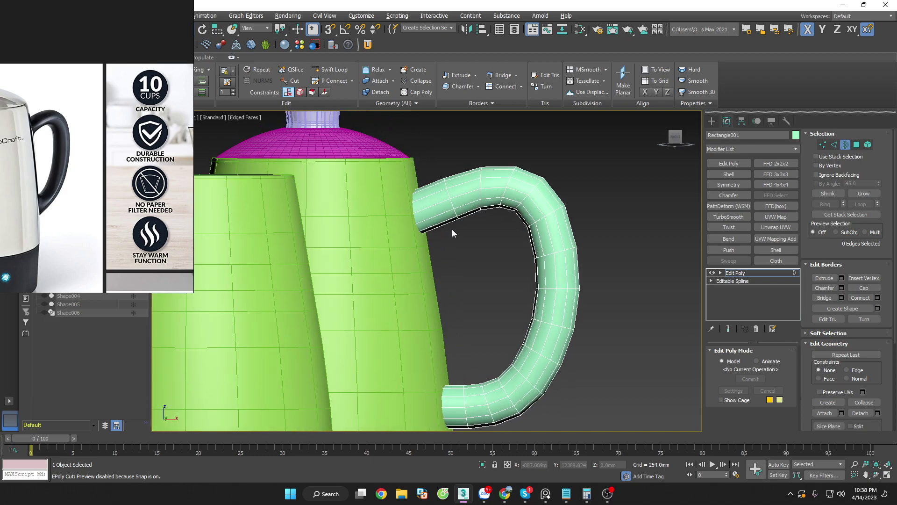
scroll(453, 215, "down", 2)
scroll(456, 220, "down", 2)
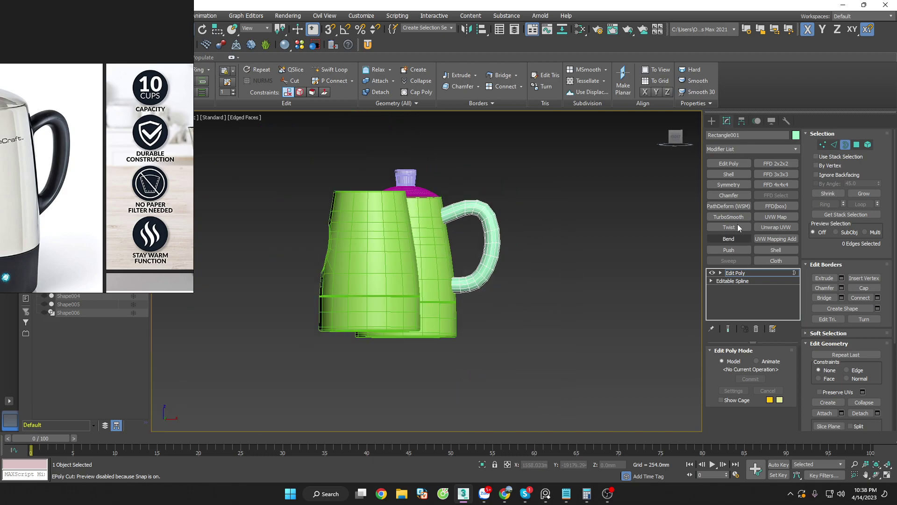
left_click(845, 144)
Step: Move the front pot piece NGon009 to the left and reselect the handle
left_click(395, 264)
left_click_drag(396, 263, 224, 235)
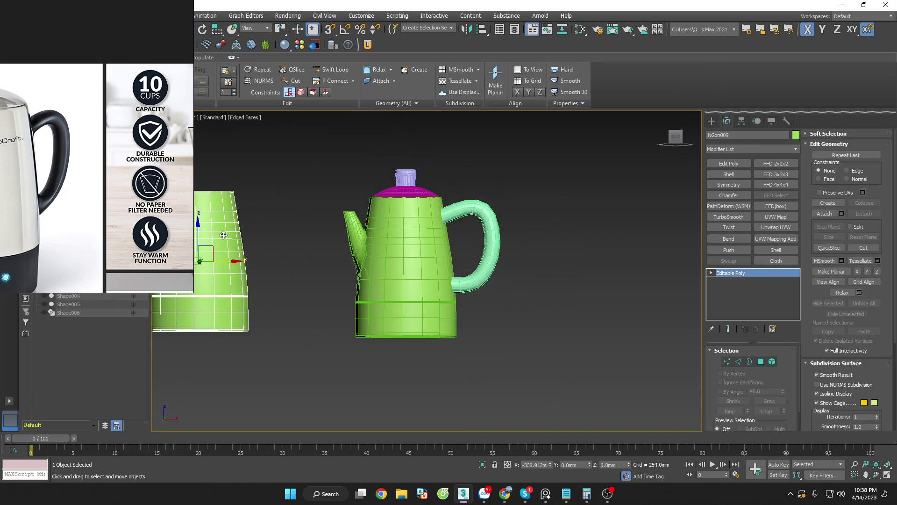
left_click(457, 225)
scroll(456, 210, "up", 4)
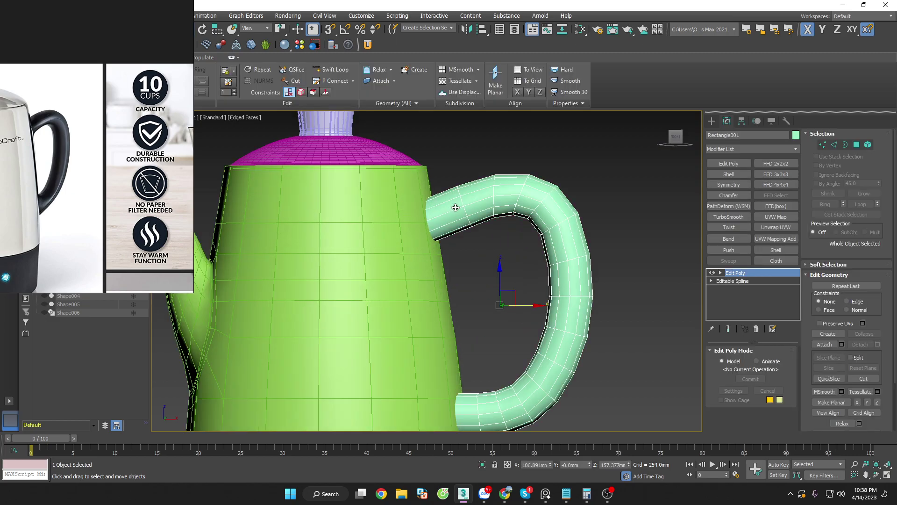
Step: Scale up the handle's upper open border and move it against the pot body
left_click(845, 145)
scroll(456, 271, "up", 3)
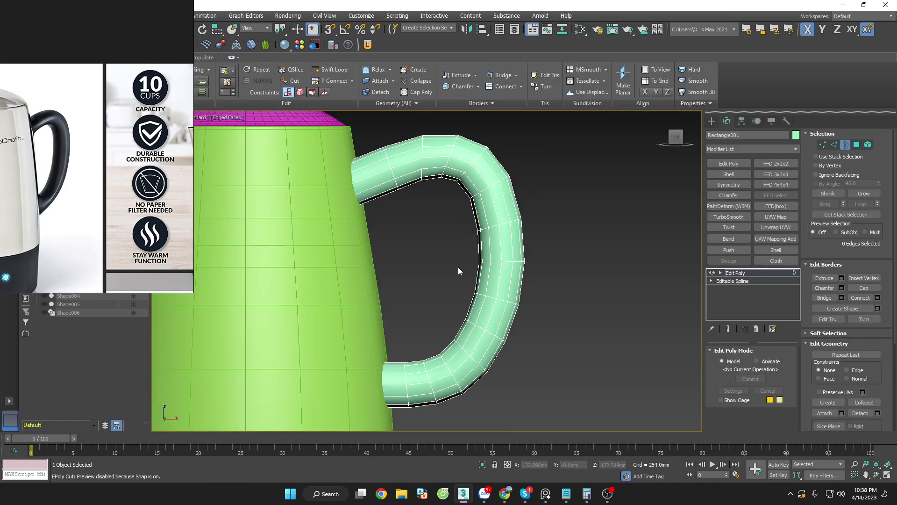
scroll(458, 269, "down", 5)
left_click(423, 226)
scroll(416, 231, "up", 4)
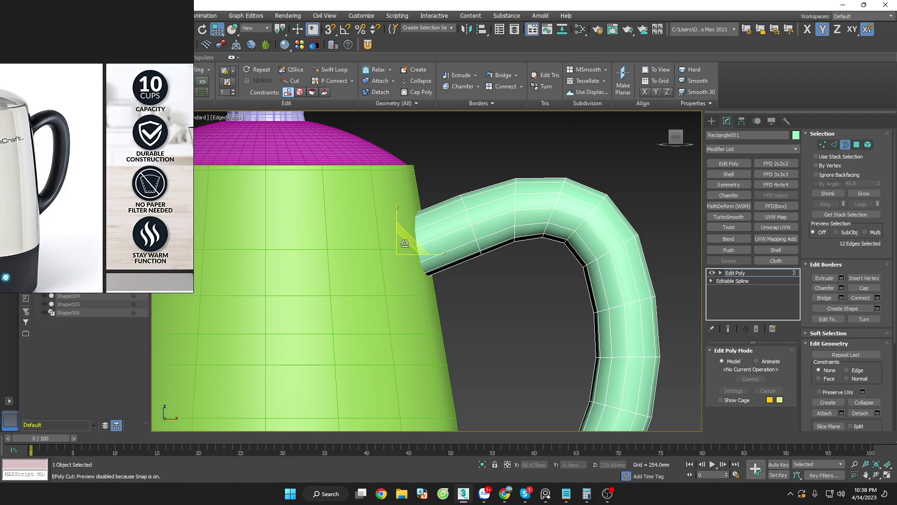
left_click_drag(405, 243, 403, 245)
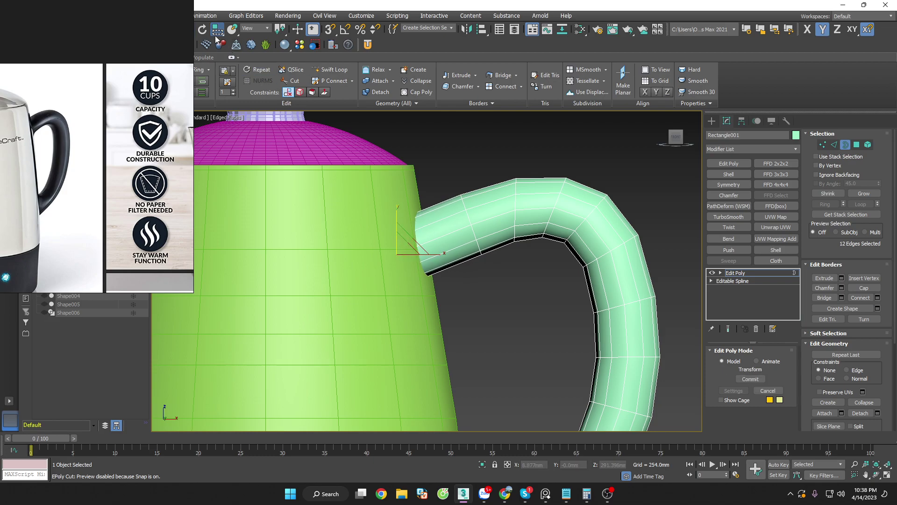
left_click_drag(216, 33, 217, 29)
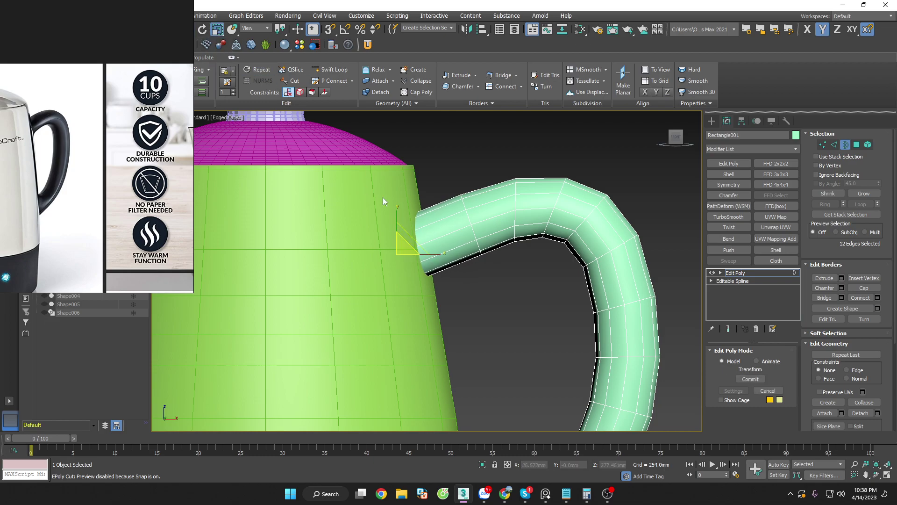
mouse_move(407, 250)
left_mouse_down()
mouse_move(402, 232)
mouse_move(438, 252)
left_mouse_up()
middle_click_drag(444, 280, 426, 307, "alt")
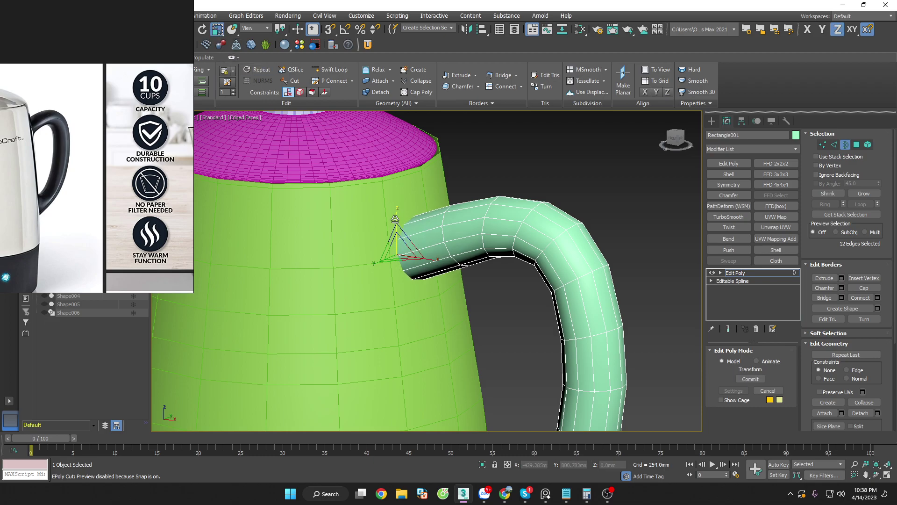
left_click_drag(395, 218, 442, 236)
Step: Add an Edit Poly above the handle's FFD and select its upper-end border
left_click(778, 164)
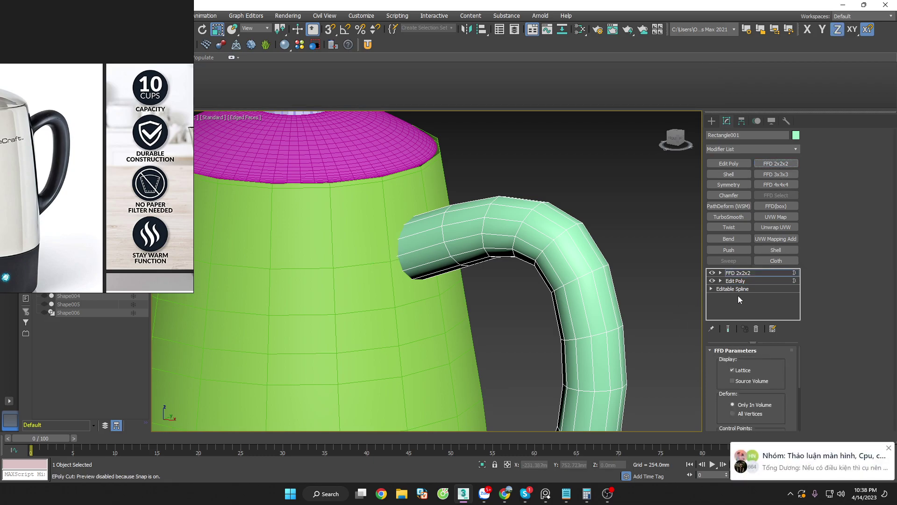
left_click(759, 274)
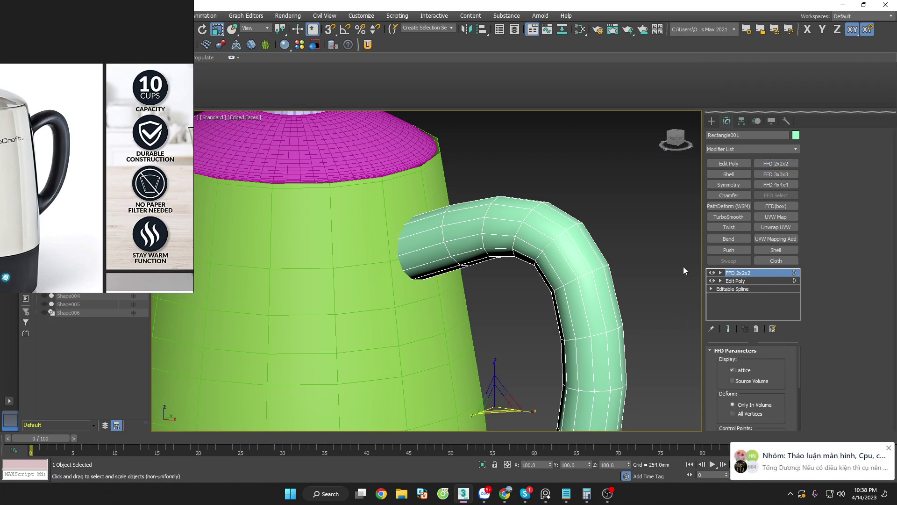
left_click(722, 165)
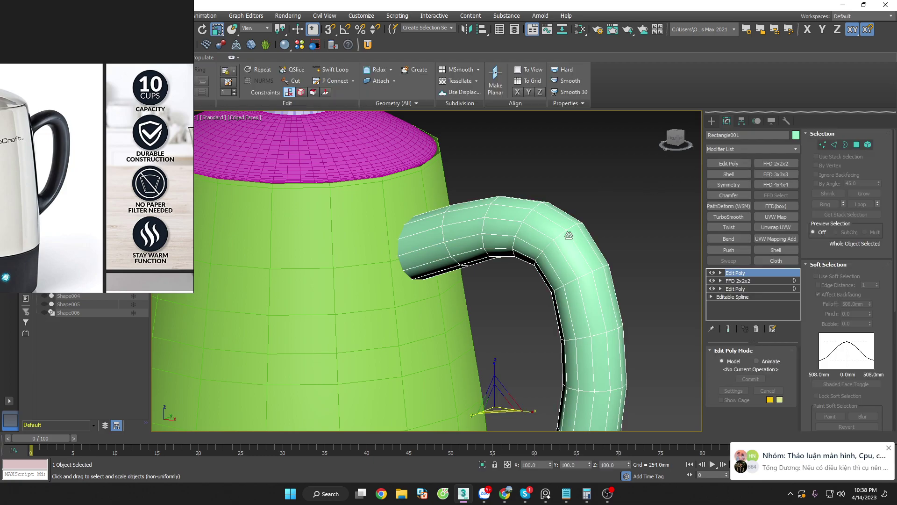
scroll(590, 241, "down", 2)
left_click(846, 145)
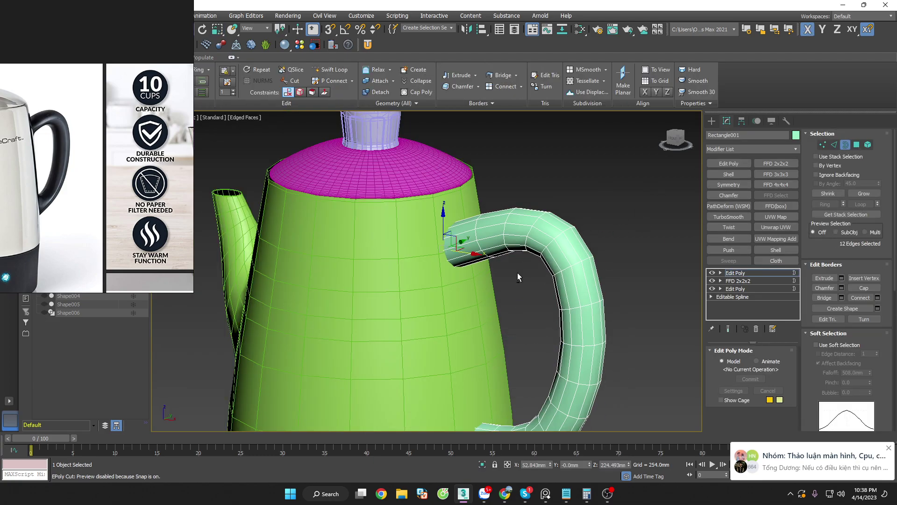
scroll(517, 275, "up", 1)
left_click_drag(516, 286, 436, 214)
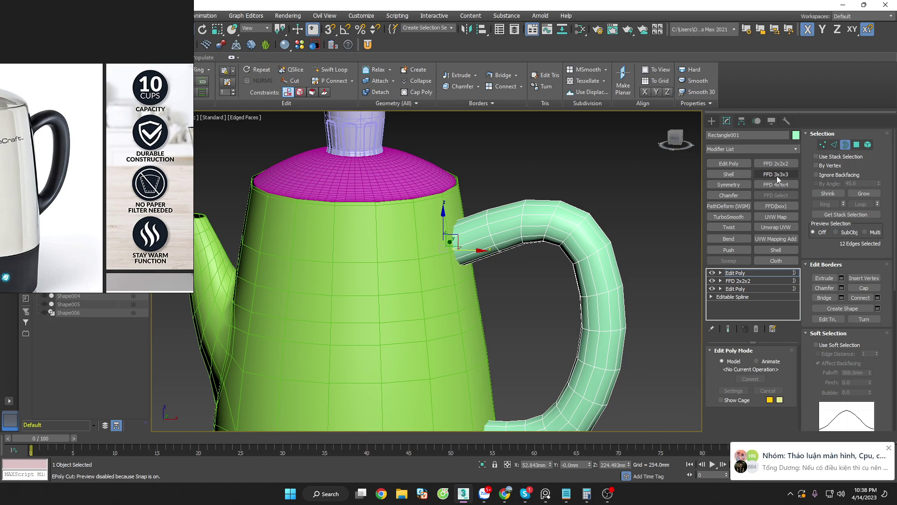
Step: Apply an FFD 2x2x2 to that border and enter its Control Points level
left_click(777, 164)
scroll(539, 287, "down", 3)
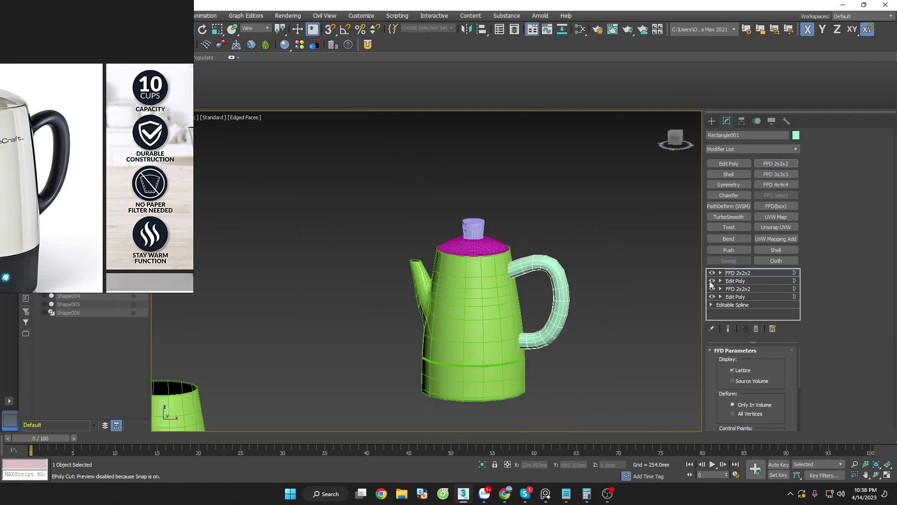
left_click(721, 273)
left_click(746, 281)
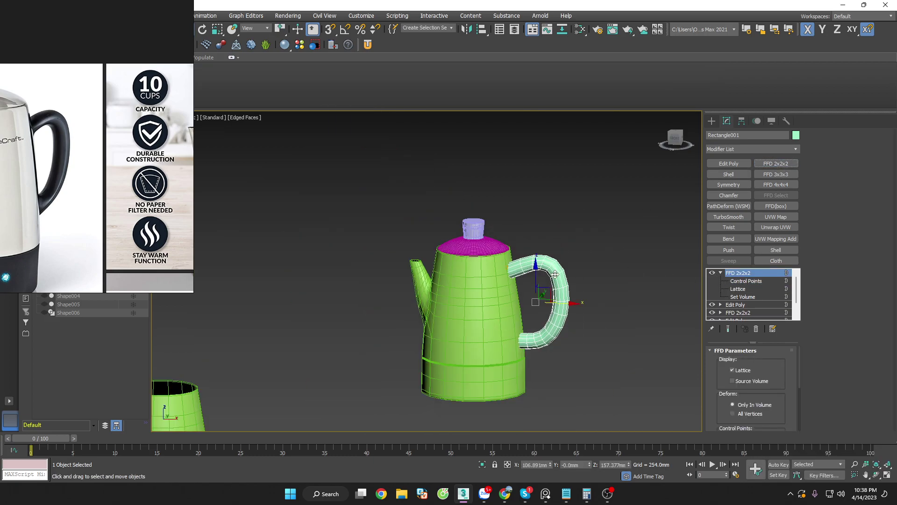
scroll(557, 275, "up", 2)
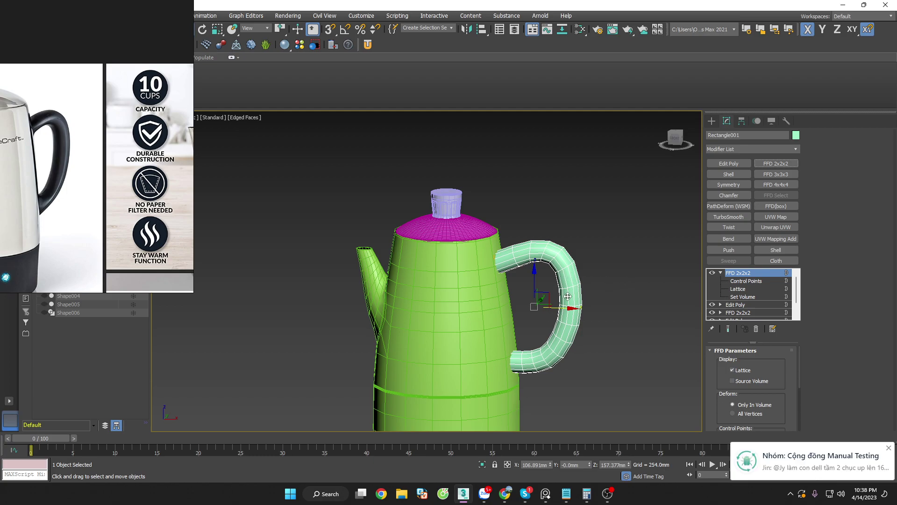
key("1")
scroll(537, 296, "up", 3)
Step: Move the lattice control points in wireframe so the handle end fits the body
mouse_move(529, 296)
left_mouse_down()
mouse_move(441, 235)
mouse_move(487, 246)
left_mouse_up()
scroll(462, 243, "up", 1)
key("F3")
scroll(514, 292, "up", 4)
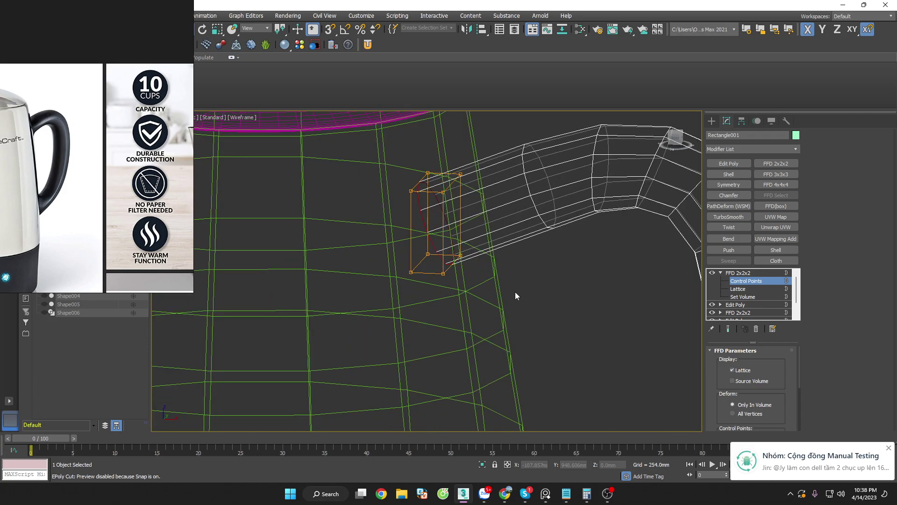
mouse_move(515, 295)
left_mouse_down()
mouse_move(378, 239)
mouse_move(436, 261)
left_mouse_up()
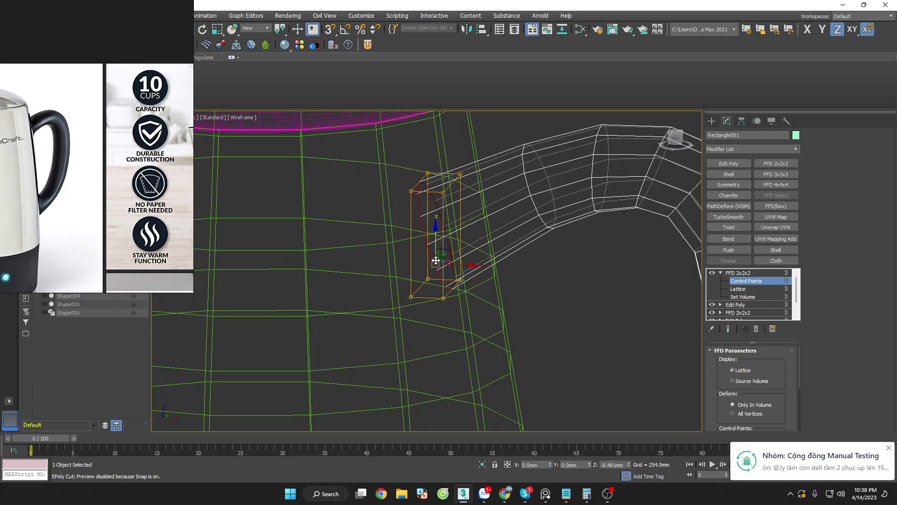
key("F3")
scroll(514, 276, "down", 2)
scroll(519, 277, "down", 2)
scroll(516, 277, "up", 3)
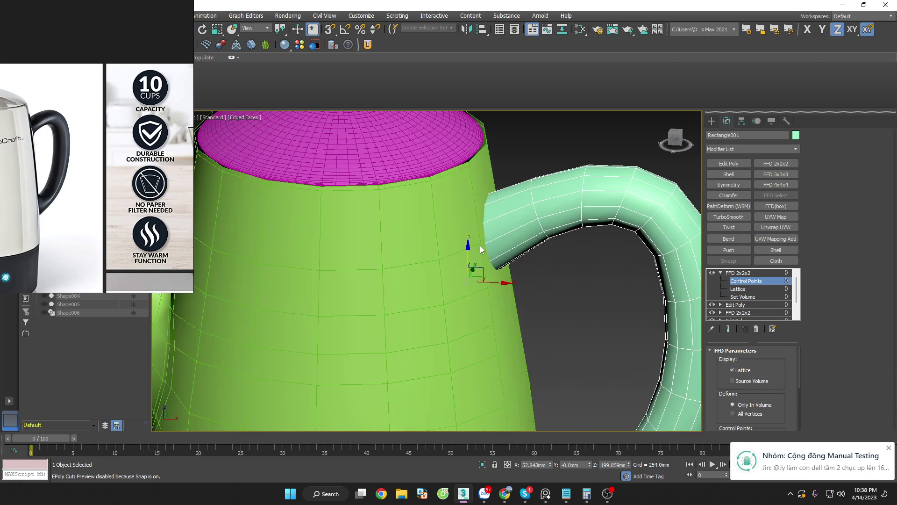
scroll(545, 259, "down", 3)
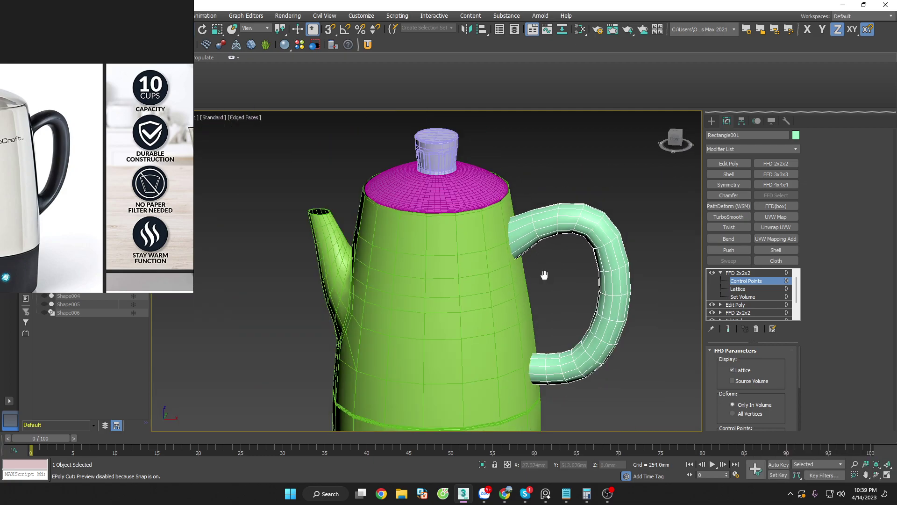
scroll(545, 274, "up", 2)
left_click(742, 273)
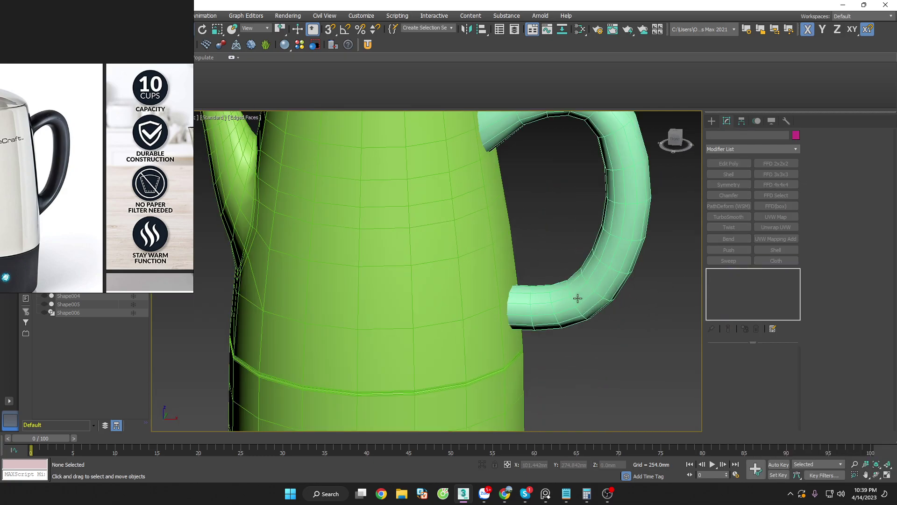
Step: Add Edit Poly, select the handle's lower border and apply an FFD 2x2x2
left_click(745, 164)
left_click(766, 164)
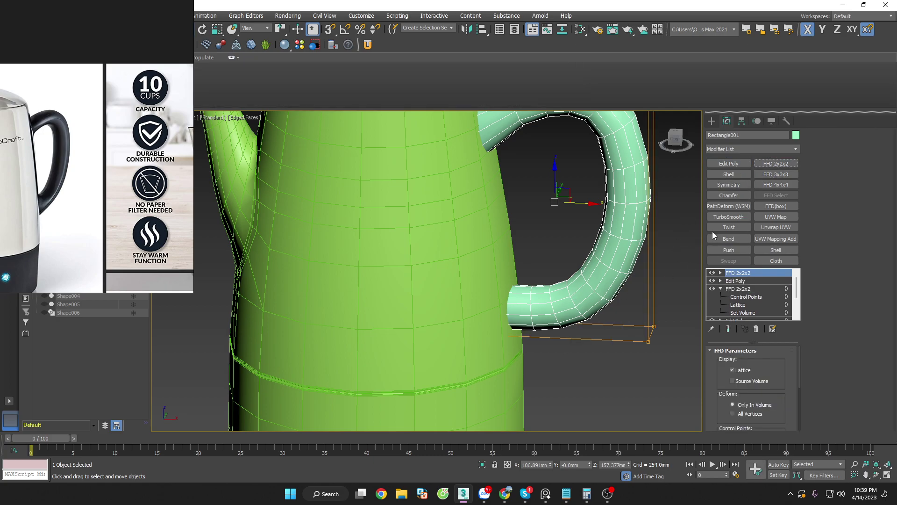
left_click(756, 329)
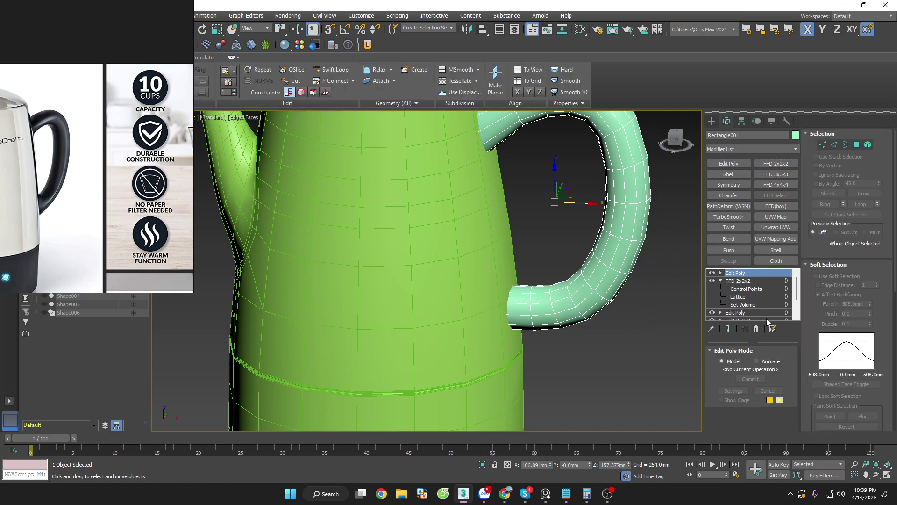
left_click(847, 146)
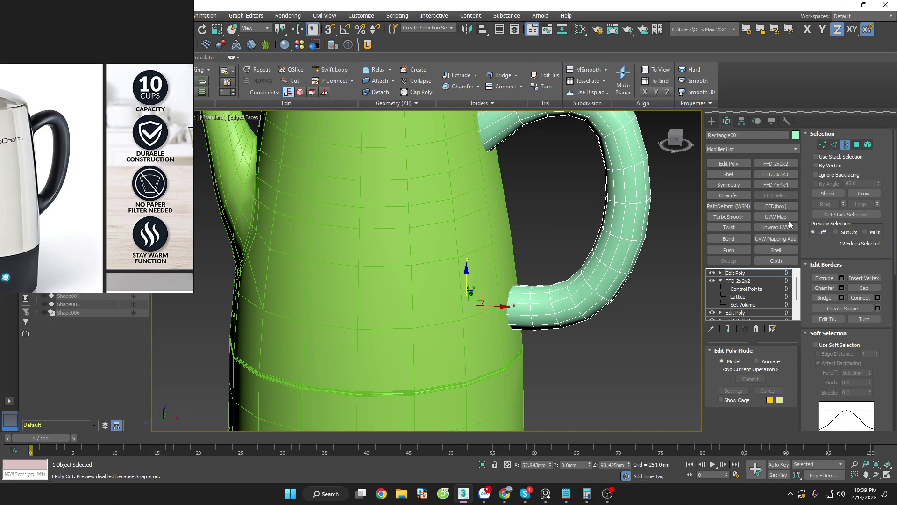
left_click(780, 164)
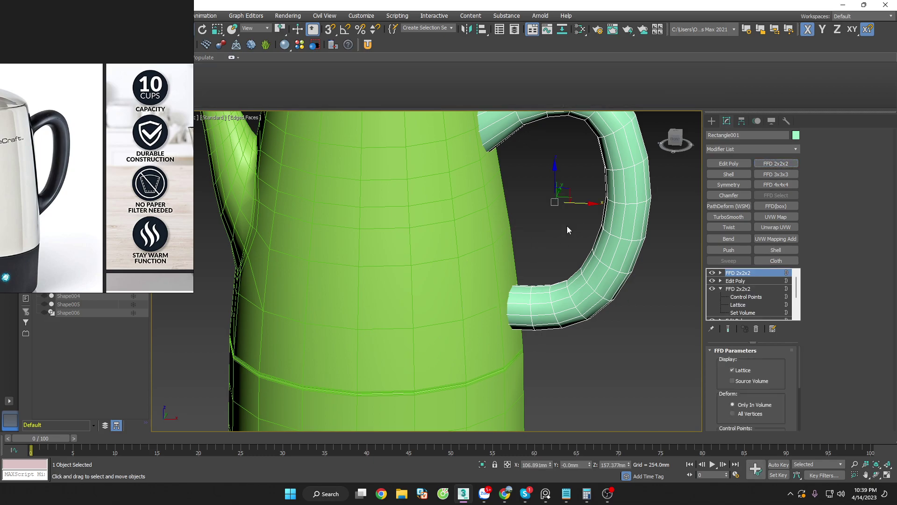
key("F3")
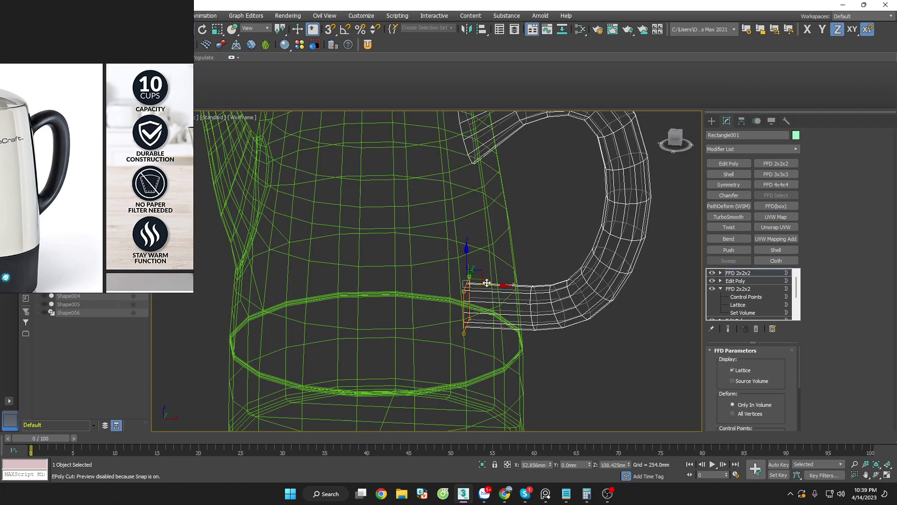
scroll(487, 283, "up", 3)
key("F3")
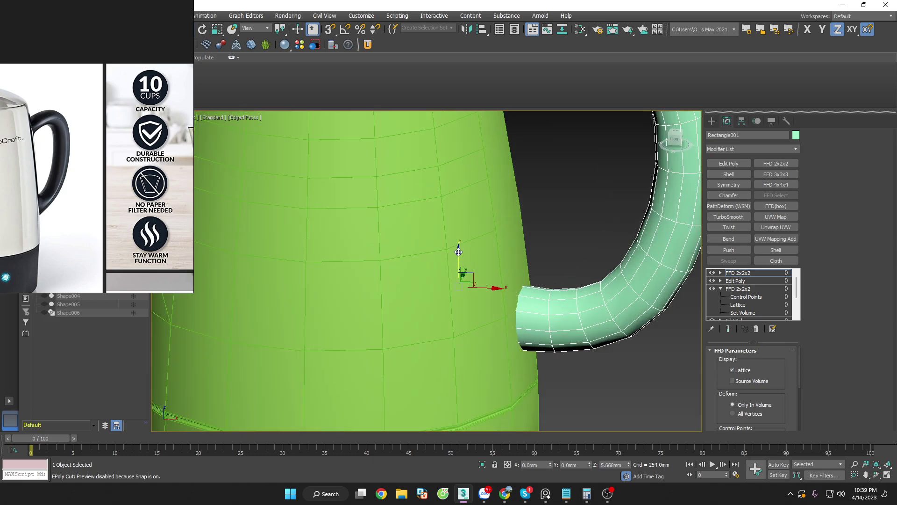
Step: Raise the lower end's control points about 5 mm and add an Edit Poly on top
scroll(579, 340, "down", 5)
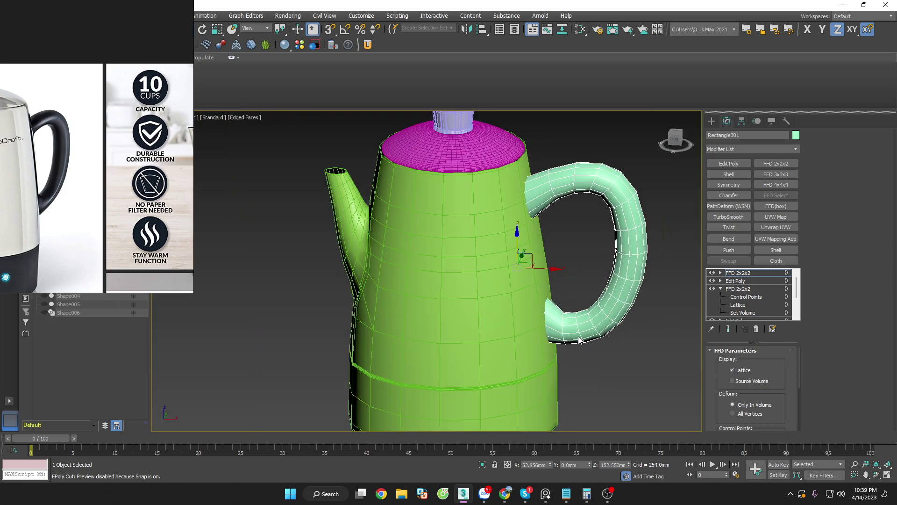
scroll(579, 340, "down", 2)
mouse_move(592, 352)
middle_mouse_down("alt")
mouse_move(485, 333)
mouse_move(582, 351)
middle_mouse_up("alt")
scroll(583, 351, "up", 3)
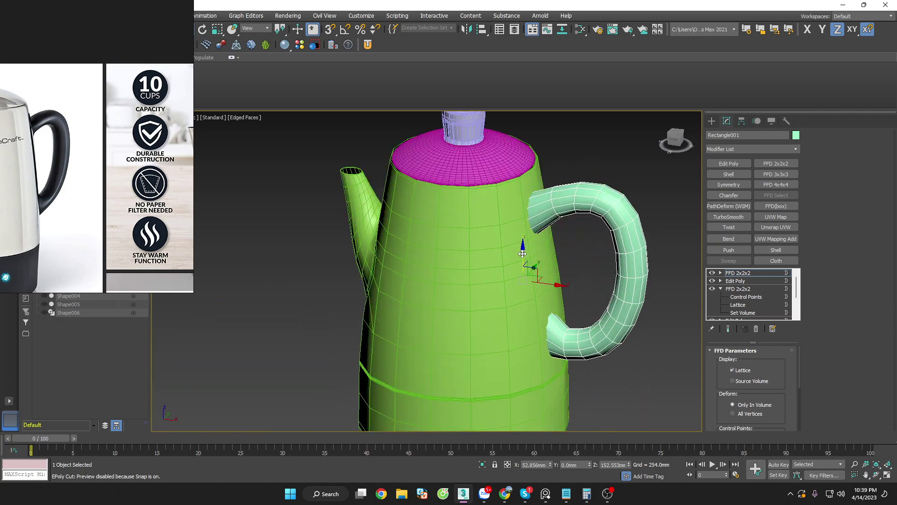
left_click_drag(522, 254, 523, 250)
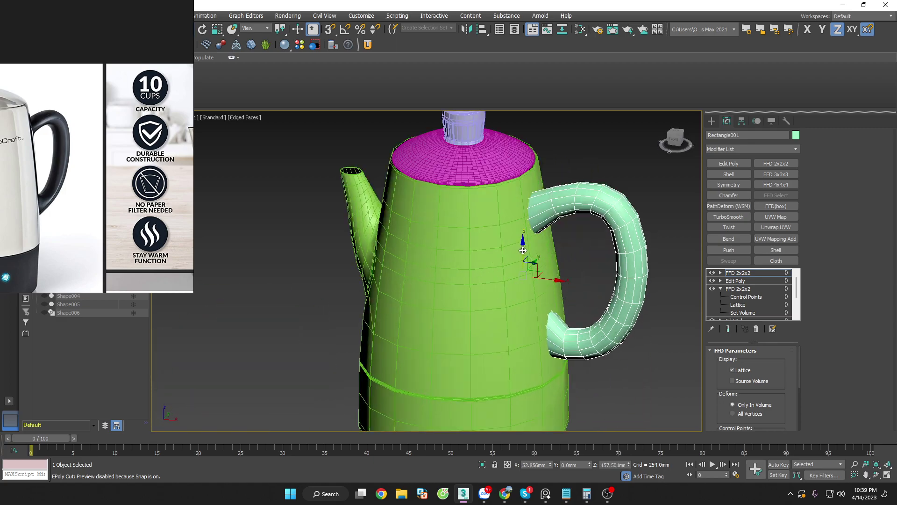
left_click(728, 161)
scroll(550, 342, "up", 3)
Step: Wrap the handle-base edge loop in an FFD 2x2x2 and raise its control points in Front view
double_click(536, 356)
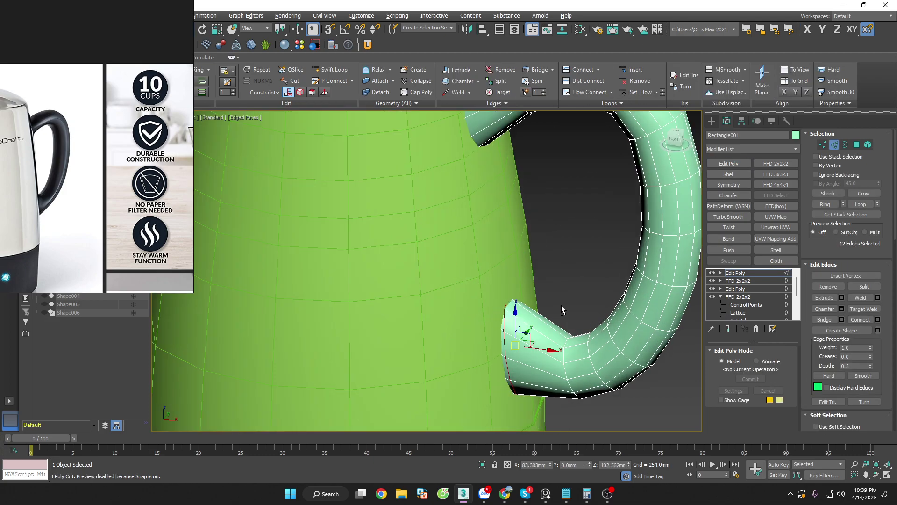
scroll(564, 327, "up", 2)
middle_click_drag(564, 329, 572, 281)
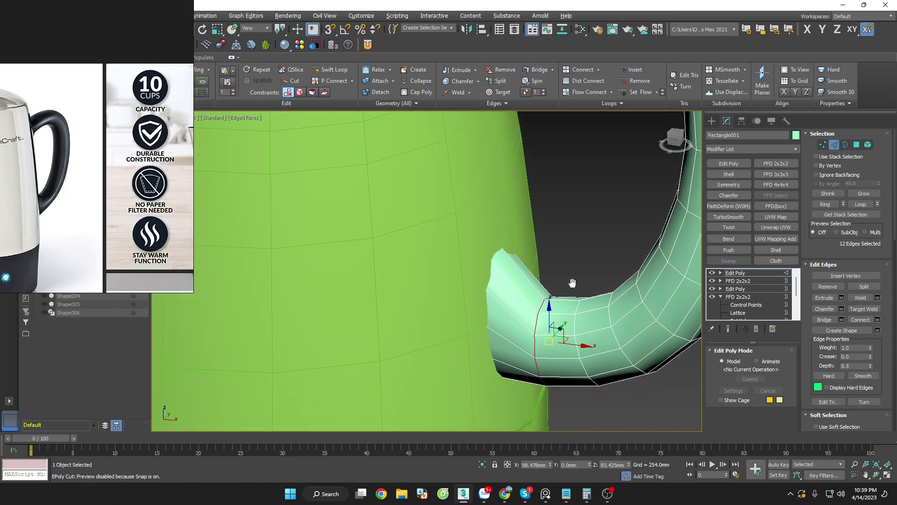
left_click(773, 164)
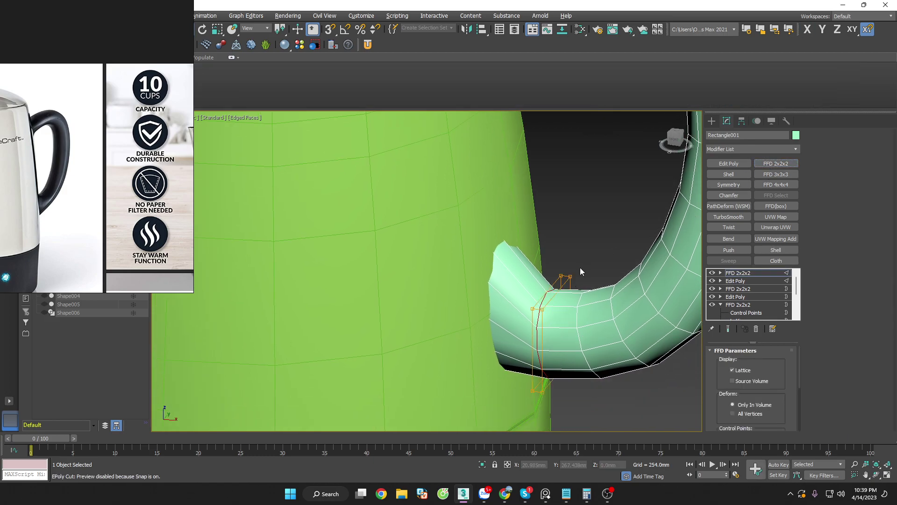
left_click_drag(515, 334, 516, 334)
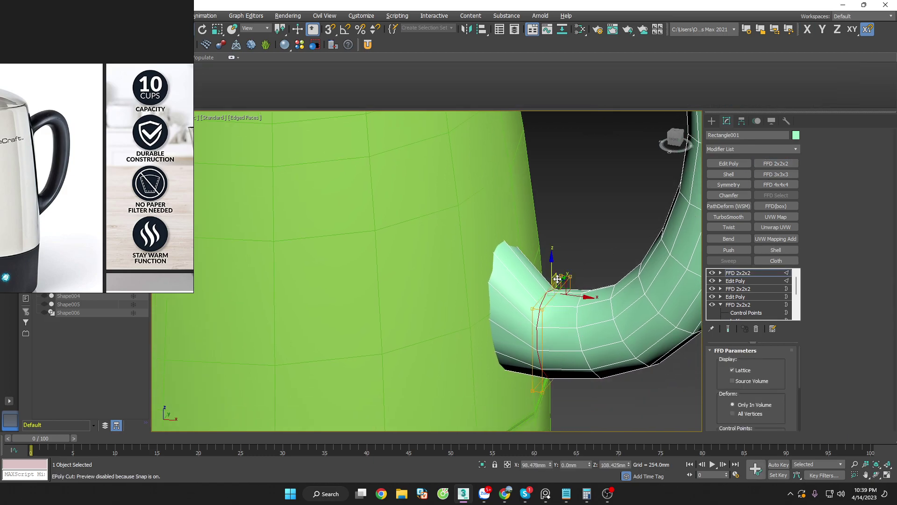
left_click(675, 137)
left_click_drag(530, 296, 536, 279)
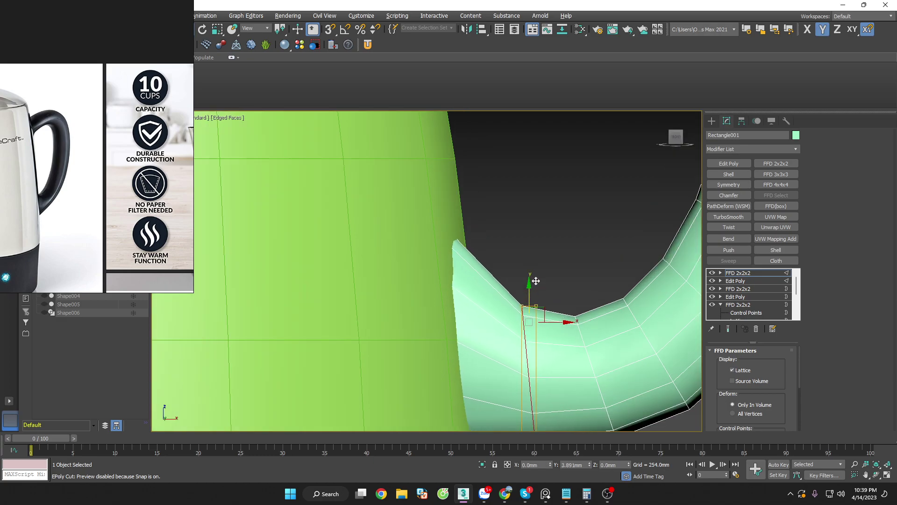
scroll(553, 281, "down", 2)
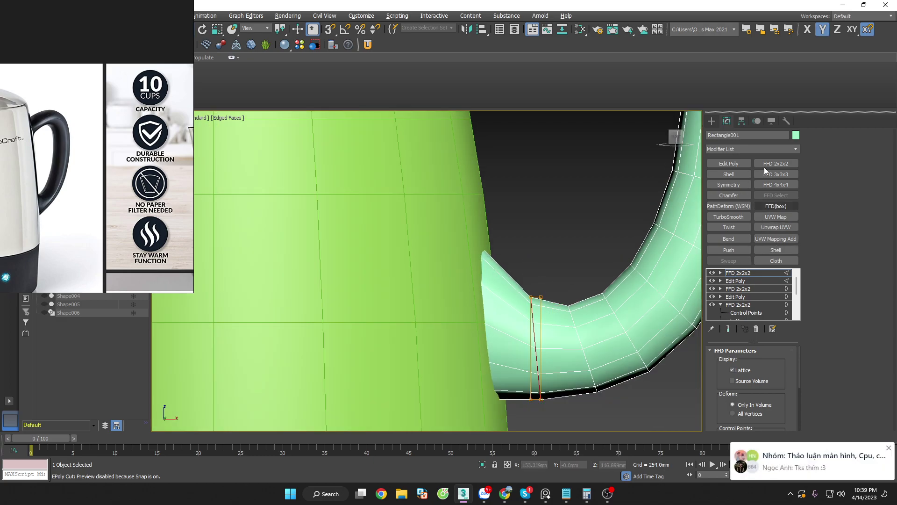
Step: Add an Edit Poly modifier on the handle and clear its edge selection
left_click(736, 164)
left_click(579, 286)
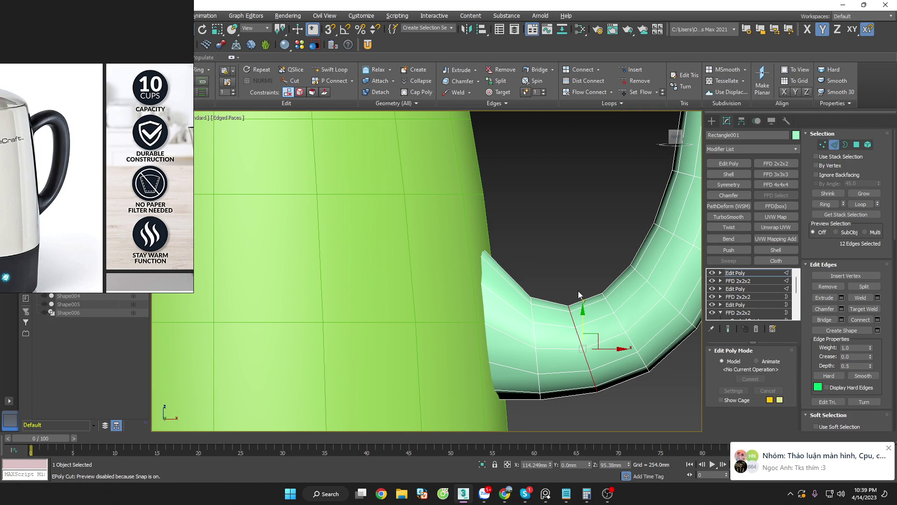
key("2")
scroll(584, 280, "down", 1)
scroll(588, 290, "down", 3)
scroll(582, 309, "up", 4)
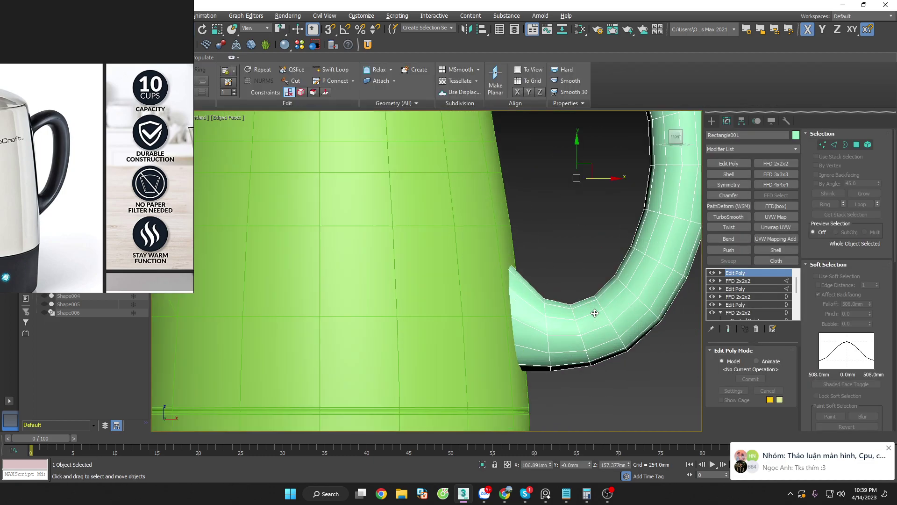
key("2")
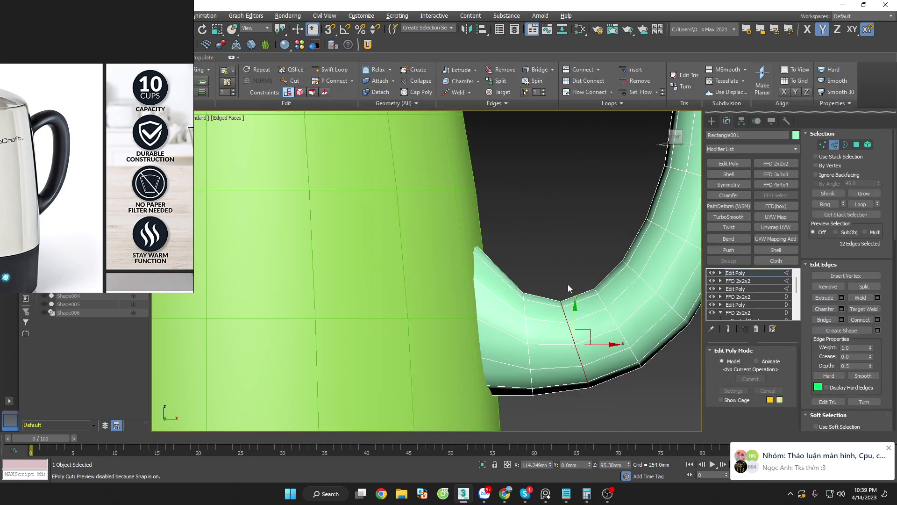
left_click(567, 283)
Step: Return to object level, hide edged faces, and stack a second Edit Poly on the handle
scroll(565, 281, "down", 2)
scroll(602, 319, "down", 2)
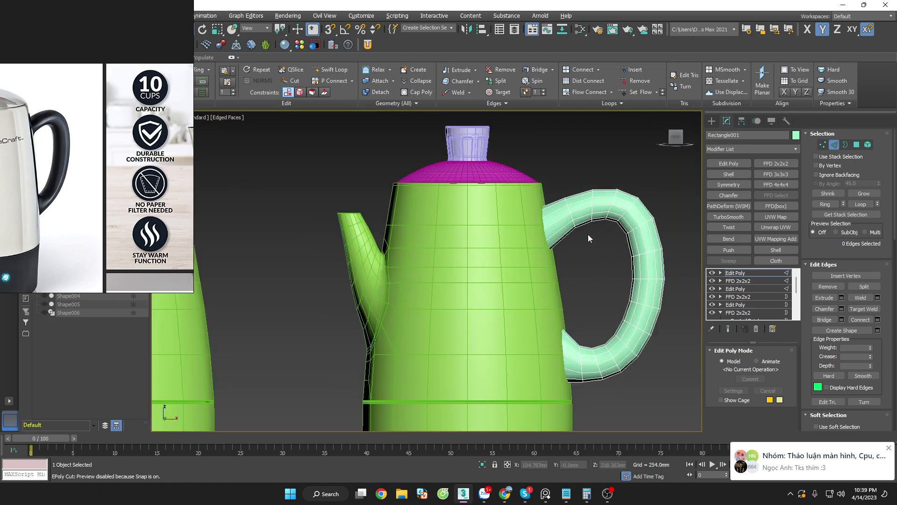
scroll(588, 235, "up", 3)
left_click(834, 144)
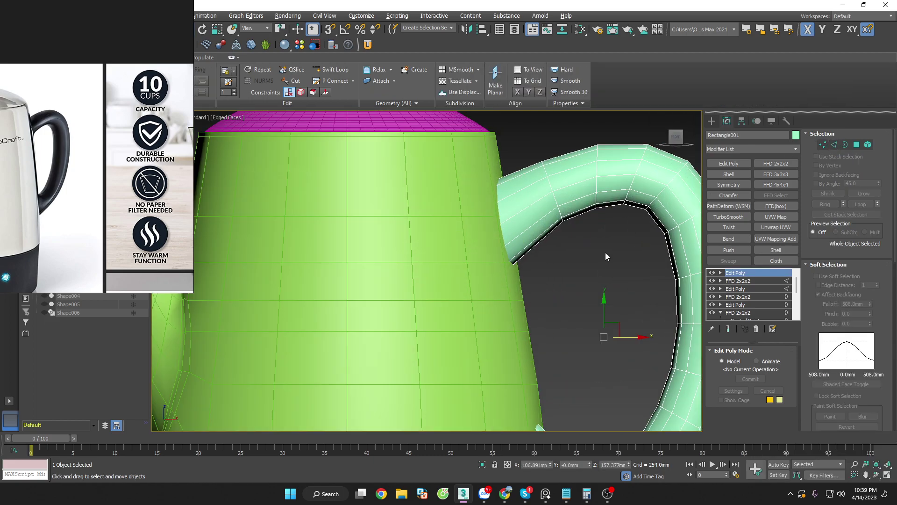
key("F4")
scroll(562, 255, "down", 2)
mouse_move(558, 289)
middle_mouse_down("alt")
mouse_move(540, 312)
mouse_move(561, 262)
middle_mouse_up("alt")
left_click(733, 165)
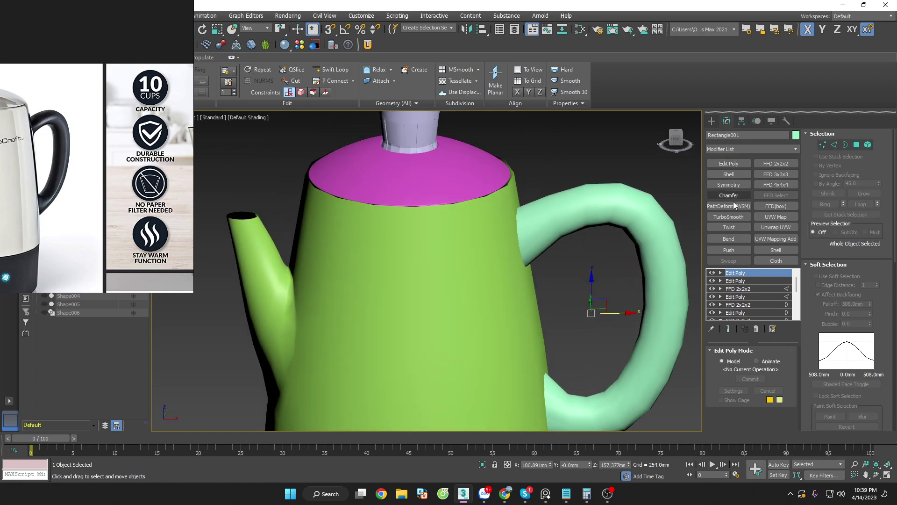
Step: Collapse the handle's modifier stack into a single Editable Poly
right_click(750, 273)
left_click(779, 358)
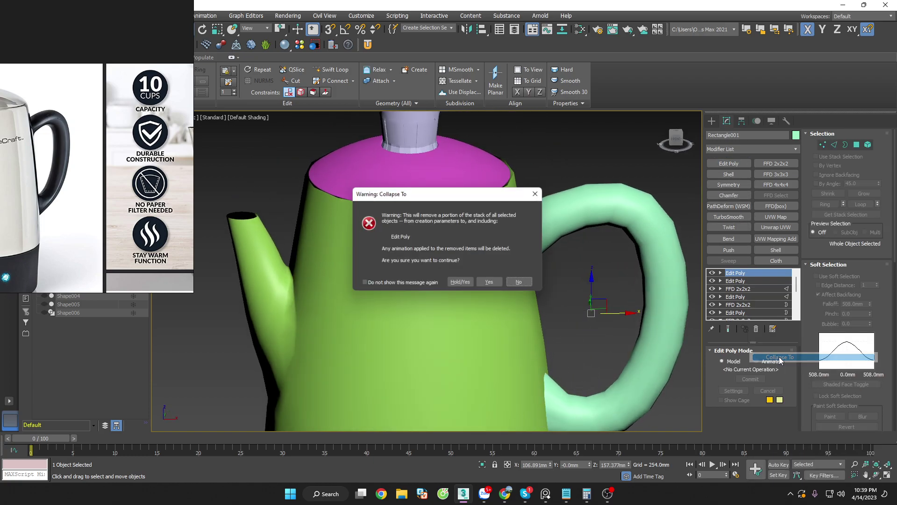
left_click(492, 283)
Step: Apply TurboSmooth to the handle, then deselect it and hide edged faces
left_click(728, 217)
key("F4")
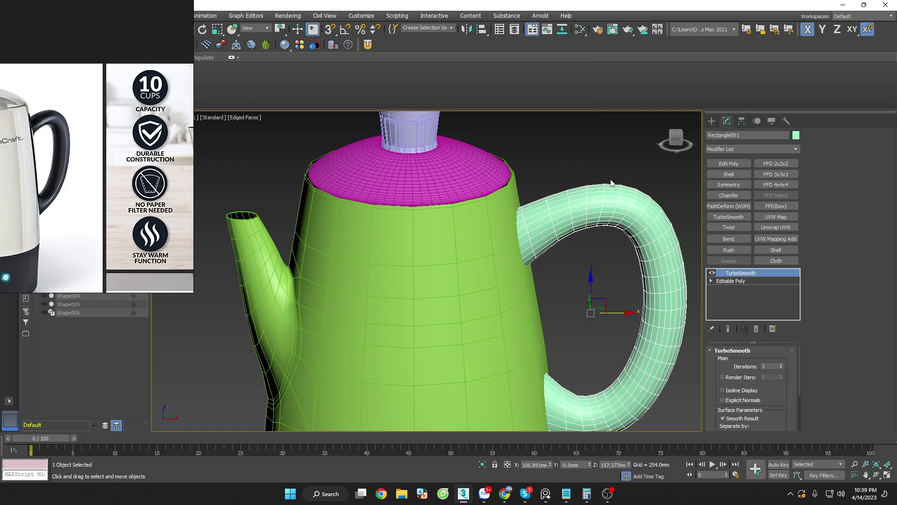
scroll(589, 169, "down", 3)
mouse_move(621, 196)
middle_mouse_down("alt")
mouse_move(654, 161)
mouse_move(609, 160)
middle_mouse_up("alt")
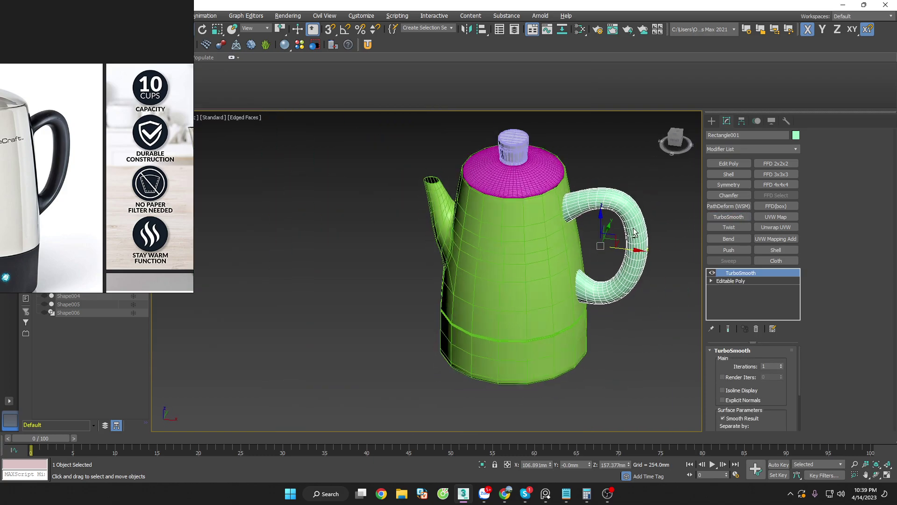
left_click(609, 160)
scroll(539, 141, "up", 4)
key("F4")
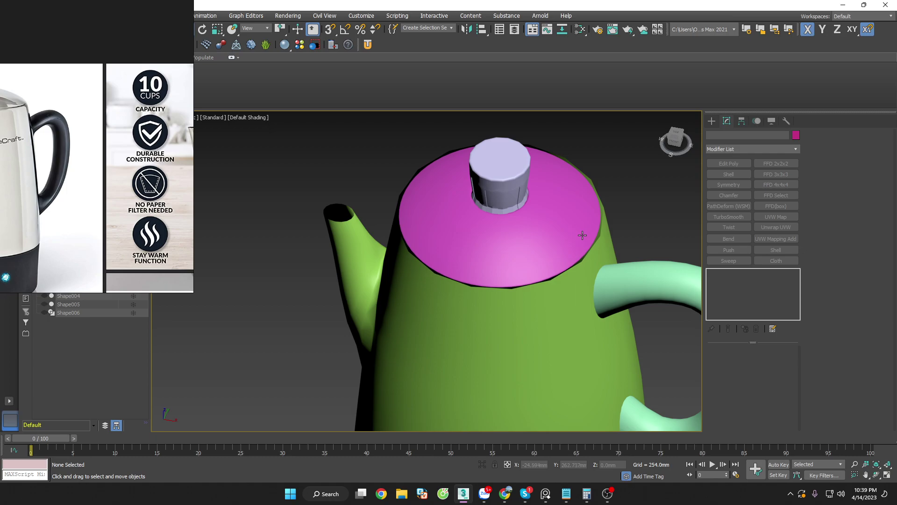
Step: Select the green percolator body and show its edged faces
left_click(592, 285)
middle_click_drag(601, 271, 641, 271, "alt")
scroll(367, 266, "up", 10)
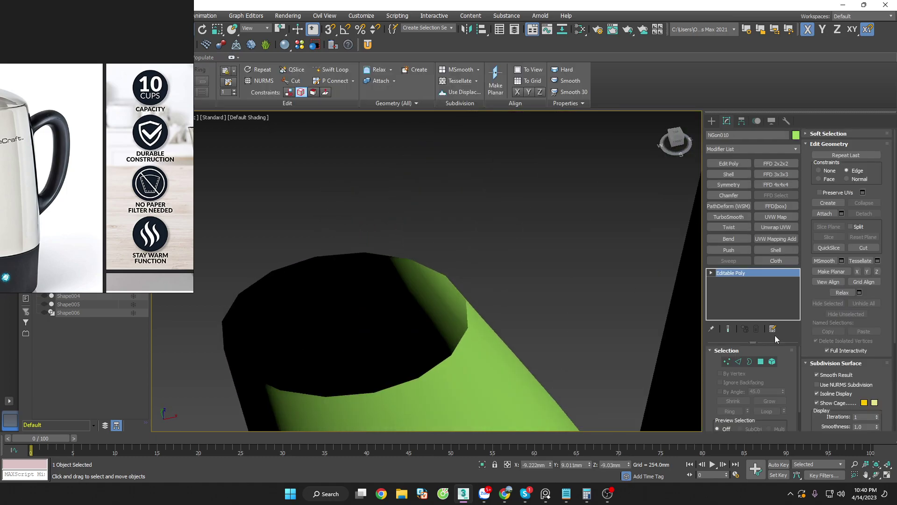
scroll(453, 220, "down", 5)
key("F4")
scroll(506, 186, "up", 3)
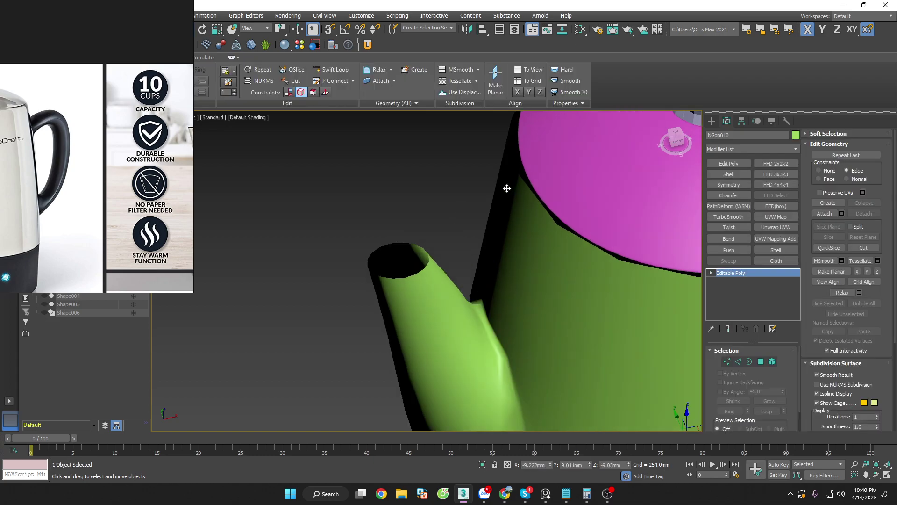
scroll(503, 189, "up", 2)
scroll(504, 188, "down", 4)
scroll(506, 204, "up", 4)
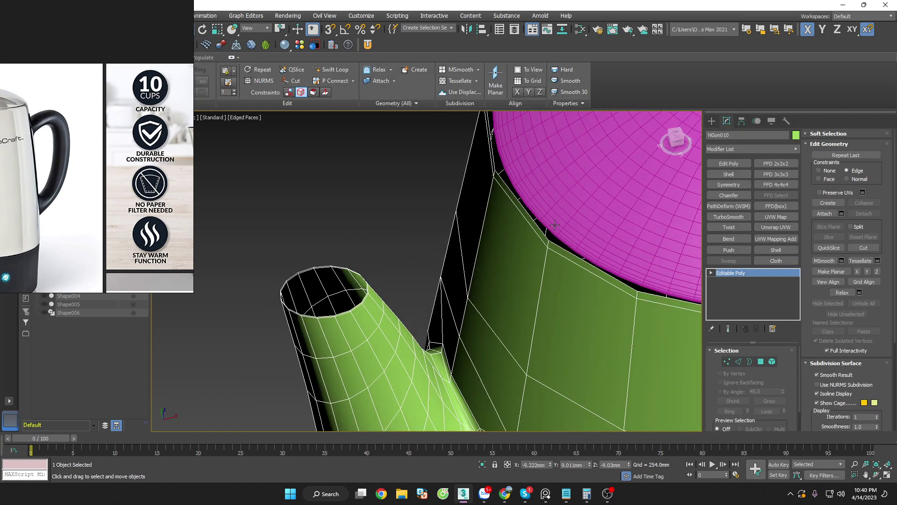
Step: Add a Shell modifier to the body with a 2.0mm inner amount
left_click(743, 175)
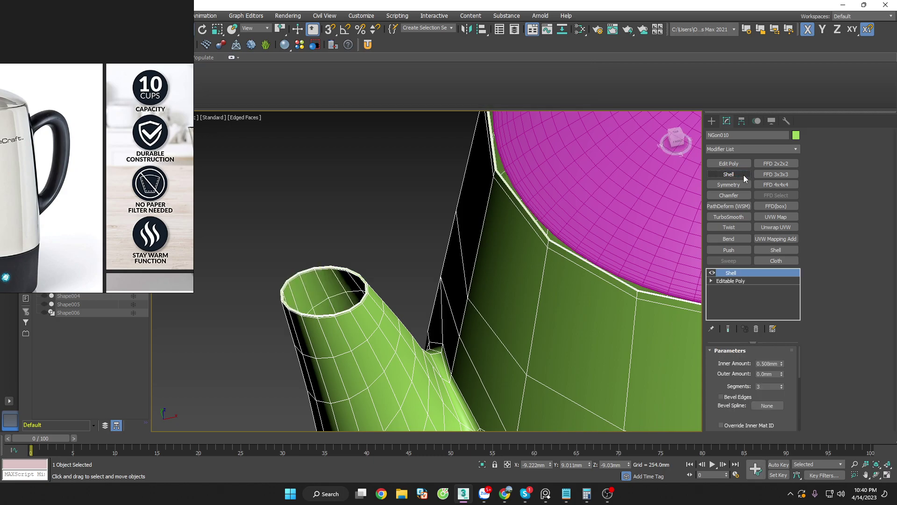
right_click(781, 362)
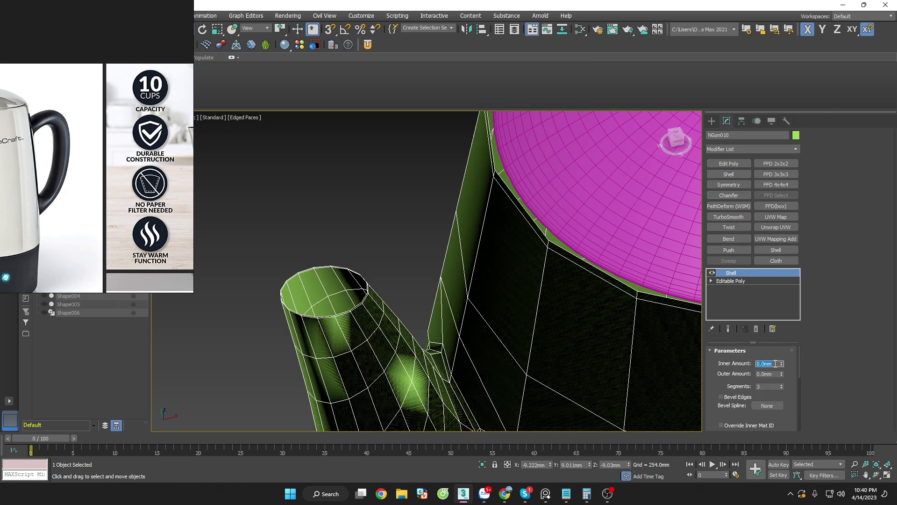
type("2")
key("Return")
scroll(580, 258, "up", 5)
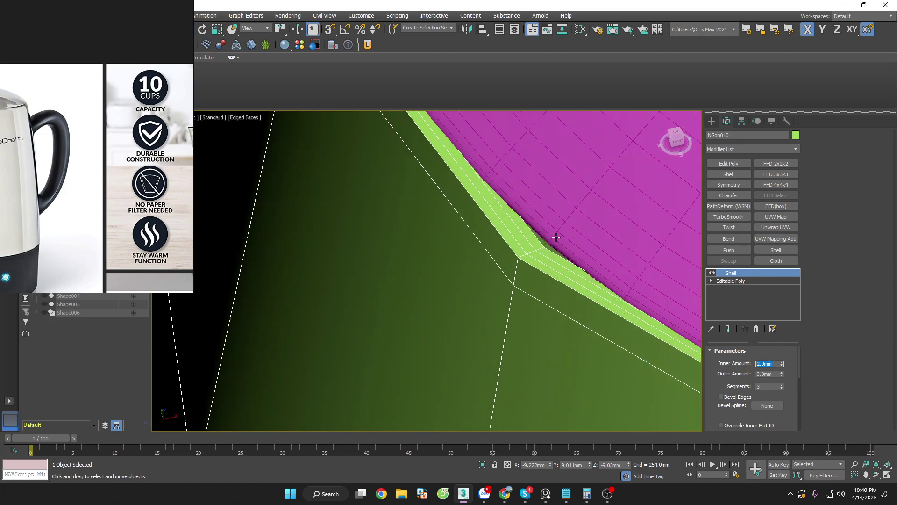
scroll(568, 211, "down", 6)
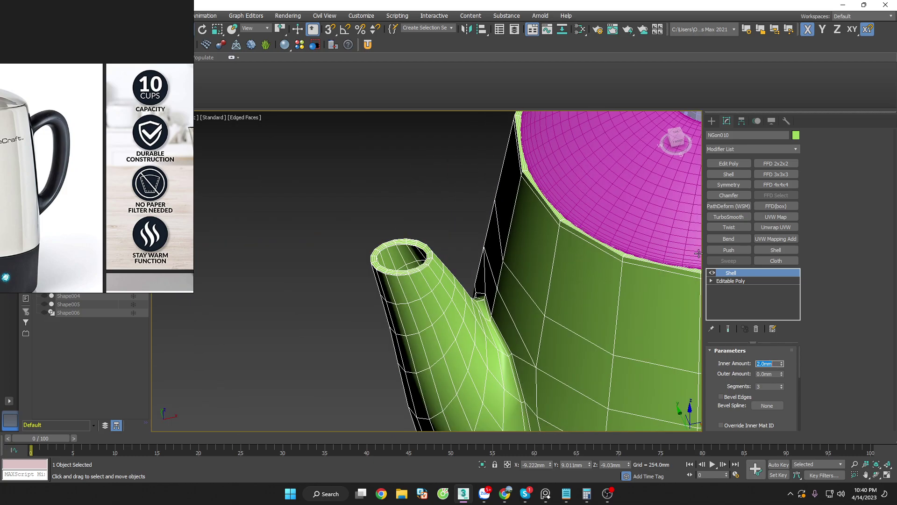
Step: Add Edit Poly and TurboSmooth to the body, then deselect it and hide edges
left_click(724, 162)
scroll(407, 248, "up", 2)
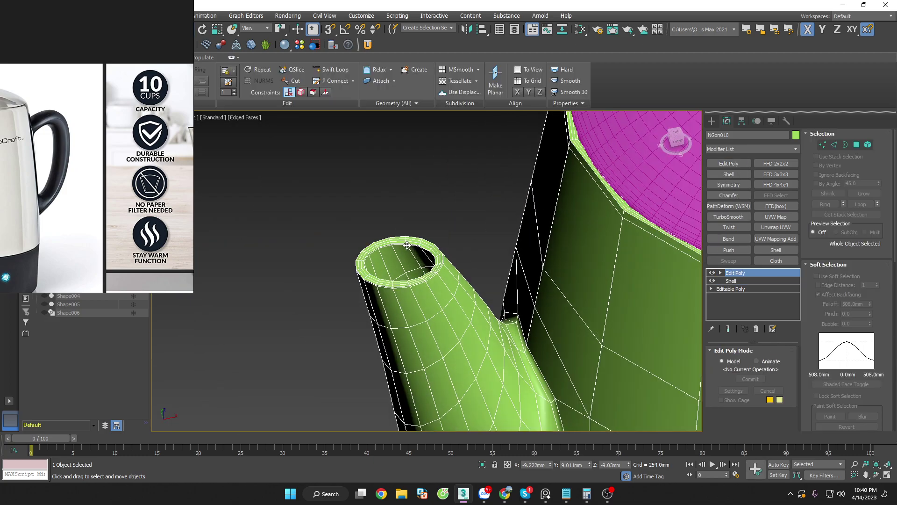
scroll(407, 247, "up", 3)
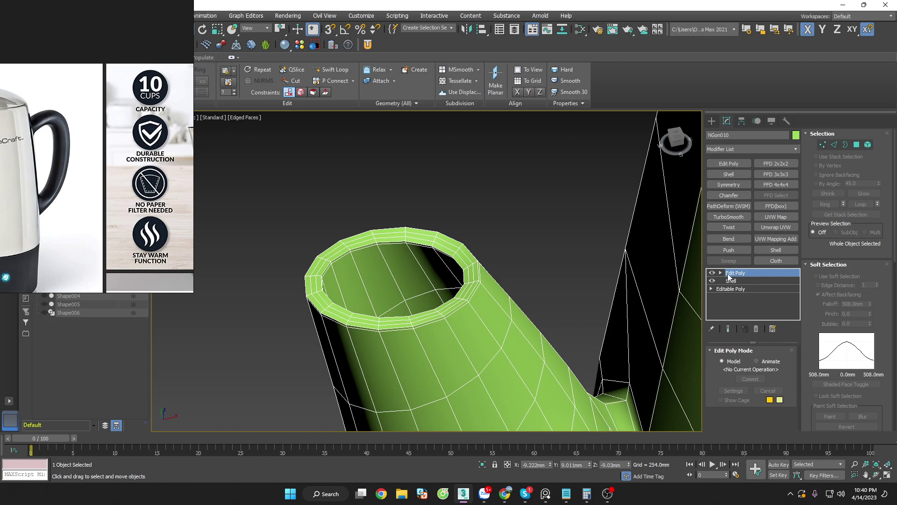
left_click(736, 219)
left_click(513, 184)
key("F4")
scroll(486, 235, "down", 2)
Step: Remove the body's TurboSmooth and extra Edit Poly, and set Shell inner amount to 1.0mm
left_click(489, 250)
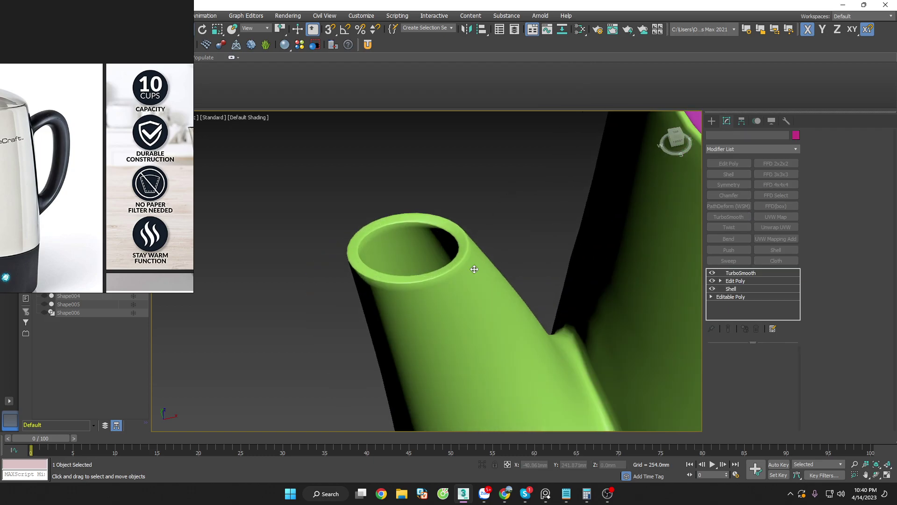
key("F4")
scroll(491, 248, "up", 2)
left_click(755, 329)
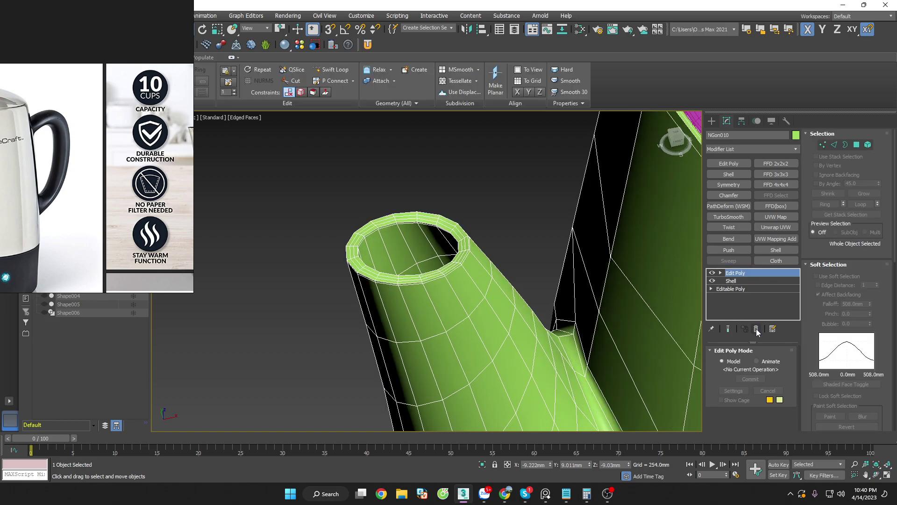
left_click(756, 330)
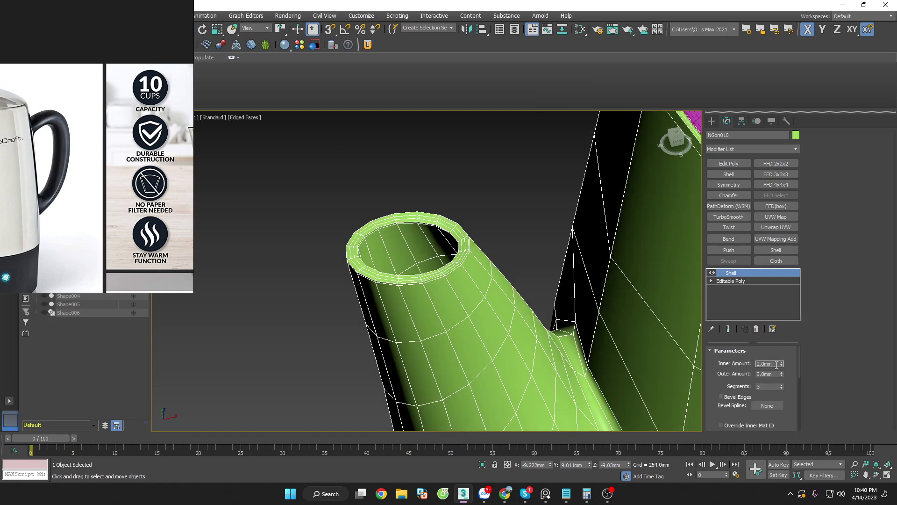
type("1")
key("Return")
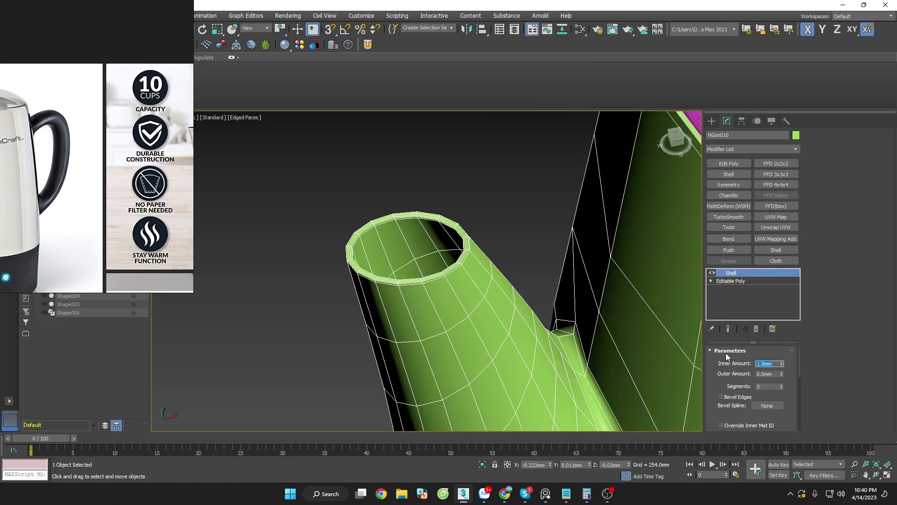
Step: Set the Shell to 2 segments, add an Edit Poly on top, and deselect the body
double_click(768, 387)
type("1")
key("Return")
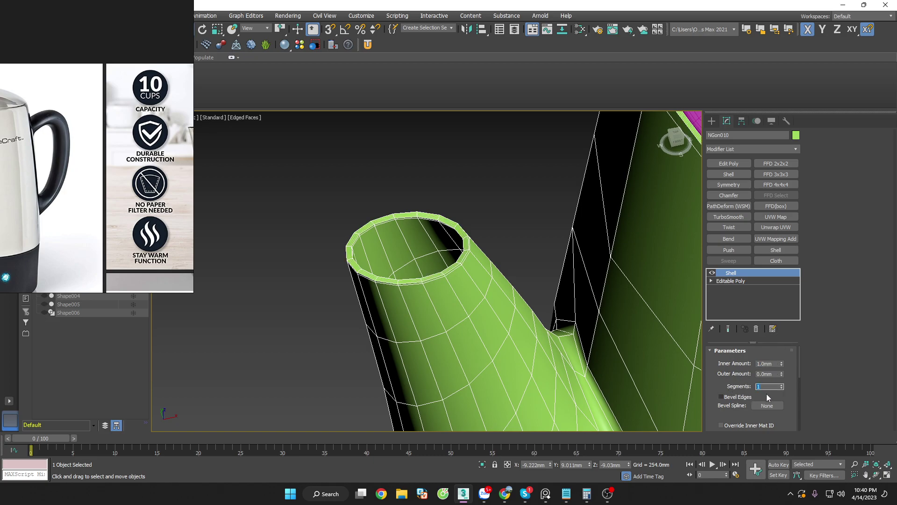
type("2")
key("Return")
scroll(450, 226, "up", 2)
scroll(524, 248, "up", 2)
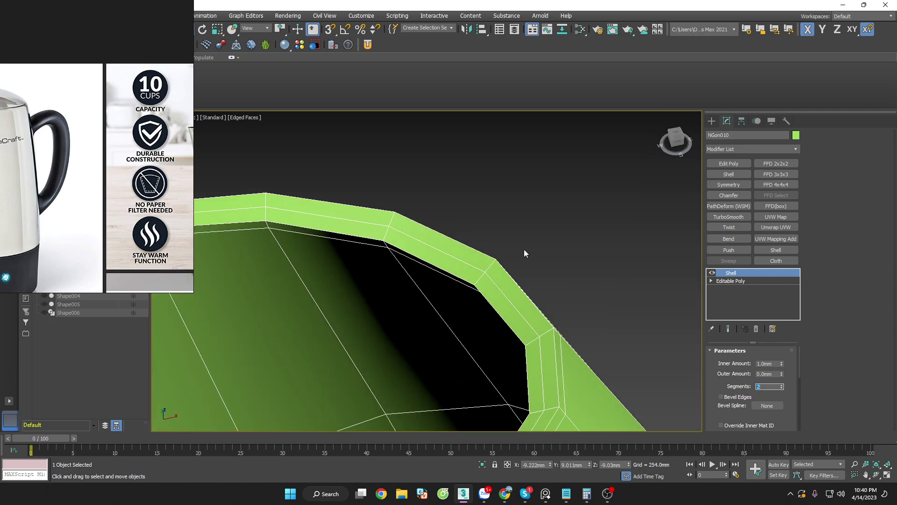
scroll(535, 246, "down", 3)
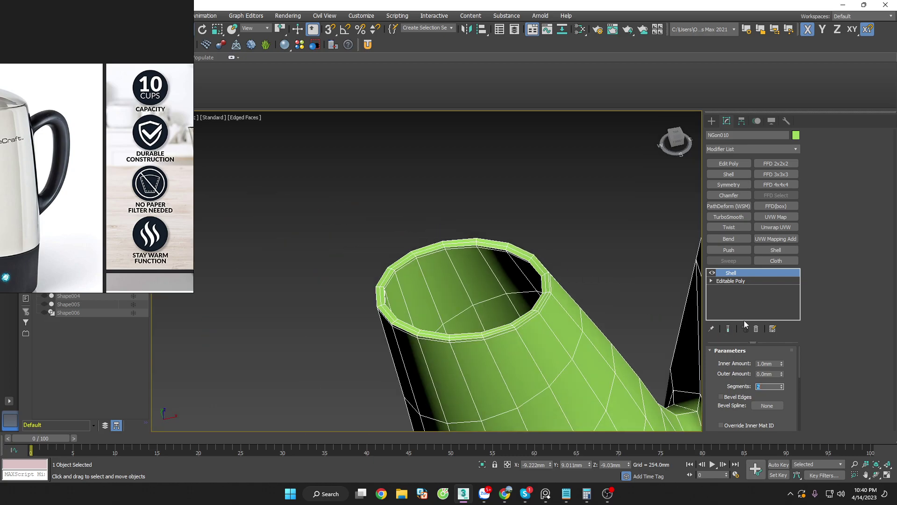
left_click(735, 164)
left_click(592, 203)
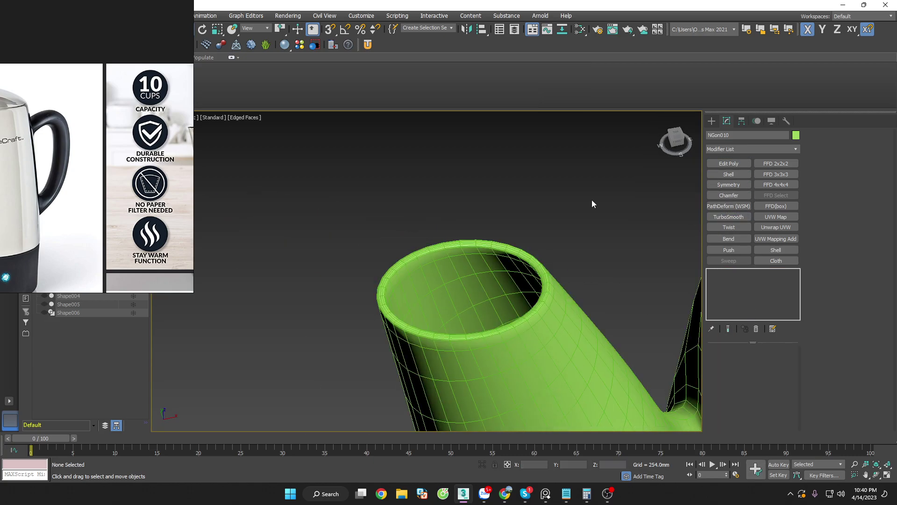
key("F4")
Step: Save the scene over the existing 'Stainless Steel Coffee Maker Percolator' .max file
middle_click_drag(592, 204, 557, 301, "alt")
scroll(560, 281, "down", 3)
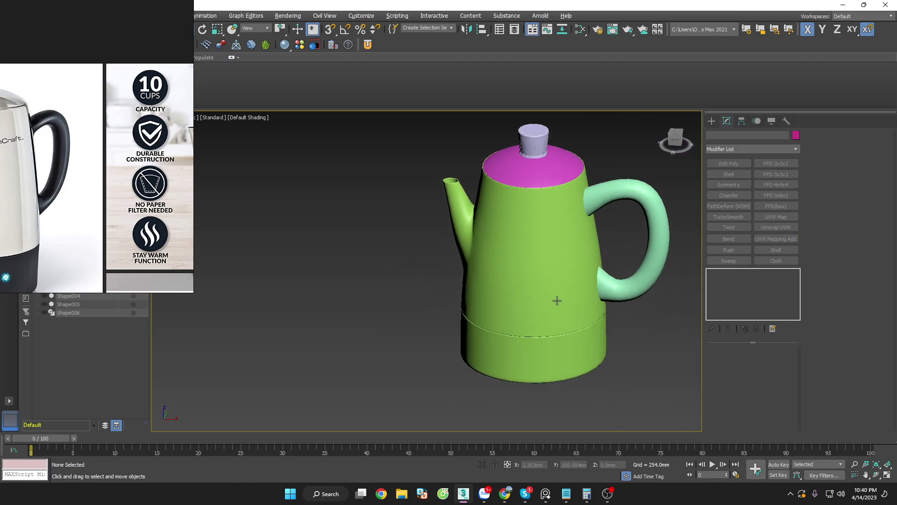
scroll(584, 318, "down", 3)
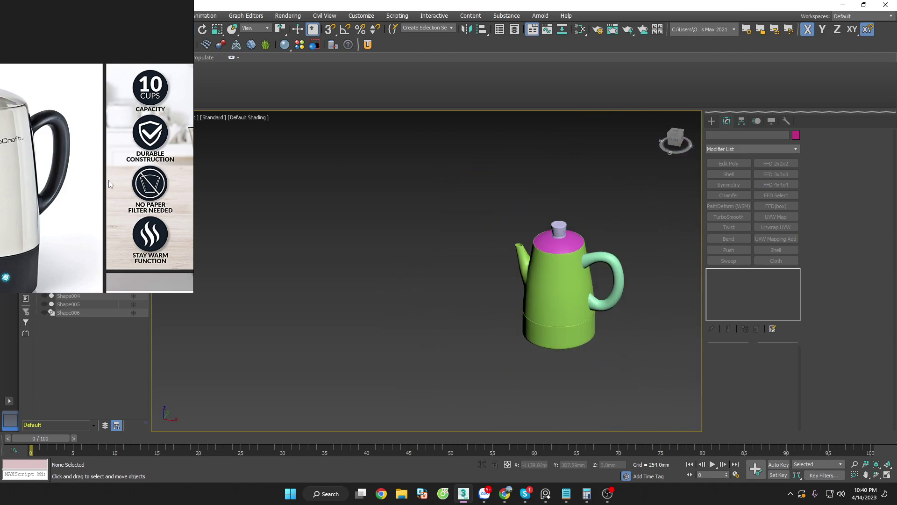
key("ctrl+s")
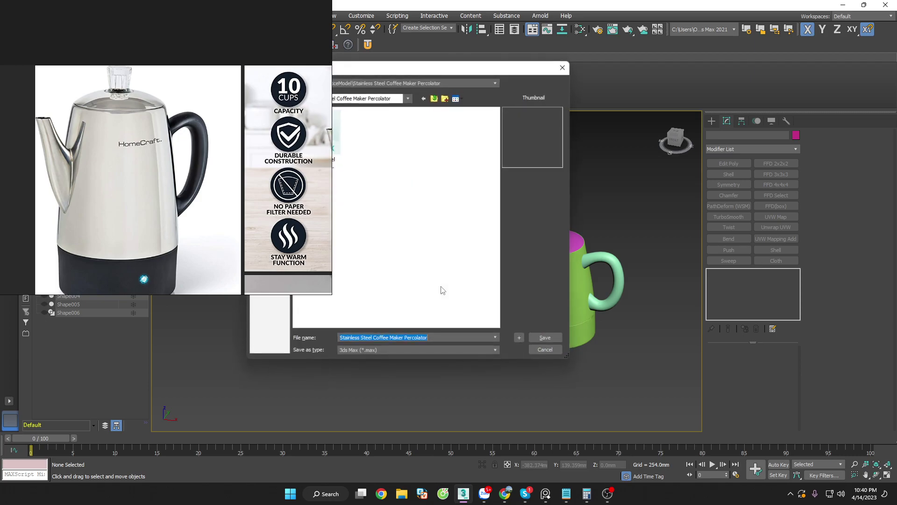
left_click(545, 340)
left_click(505, 258)
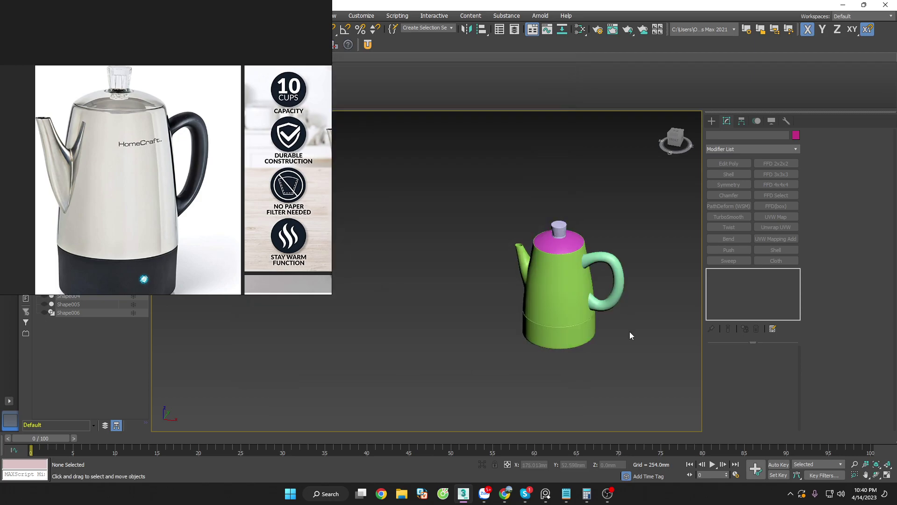
left_click_drag(629, 332, 505, 232)
Step: Select lid knob Shape003, add TurboSmooth, and orbit to check its rounded edges
key("f")
key("p")
left_click(514, 210)
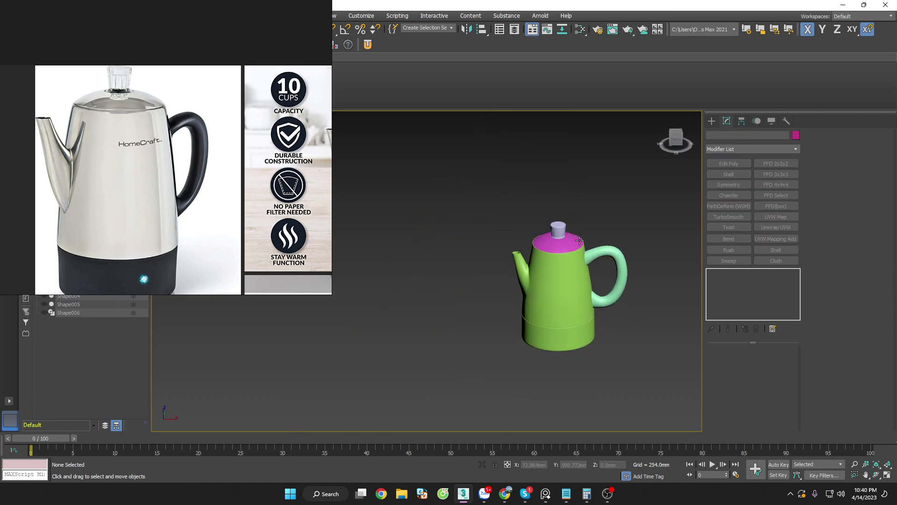
key("z")
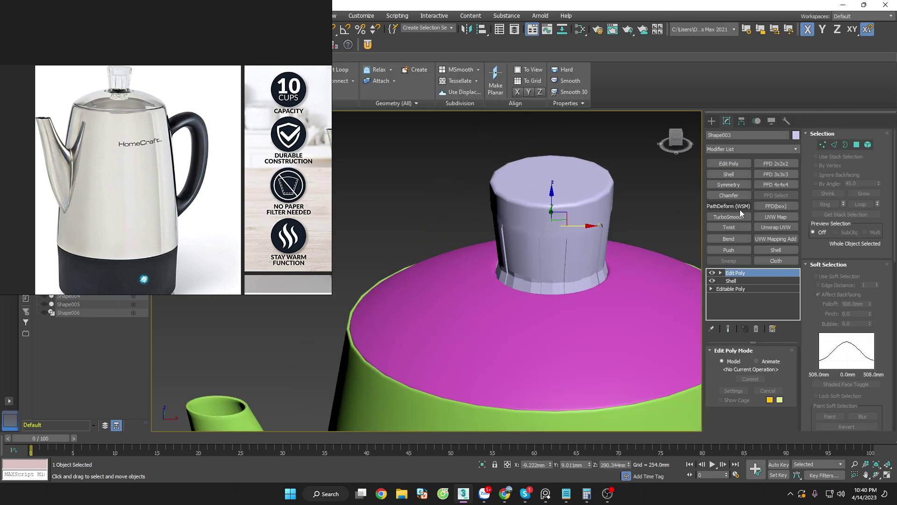
left_click(738, 214)
scroll(622, 189, "down", 5)
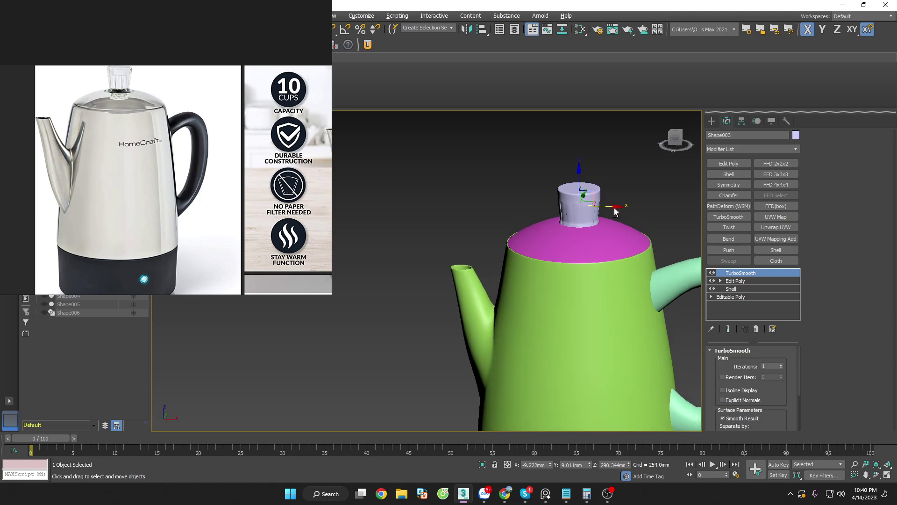
middle_click_drag(615, 212, 638, 215, "alt")
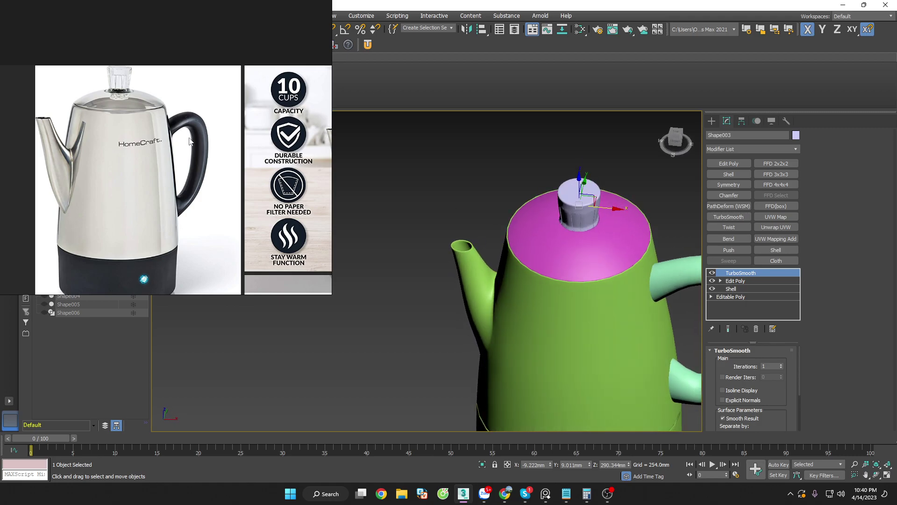
scroll(399, 210, "down", 3)
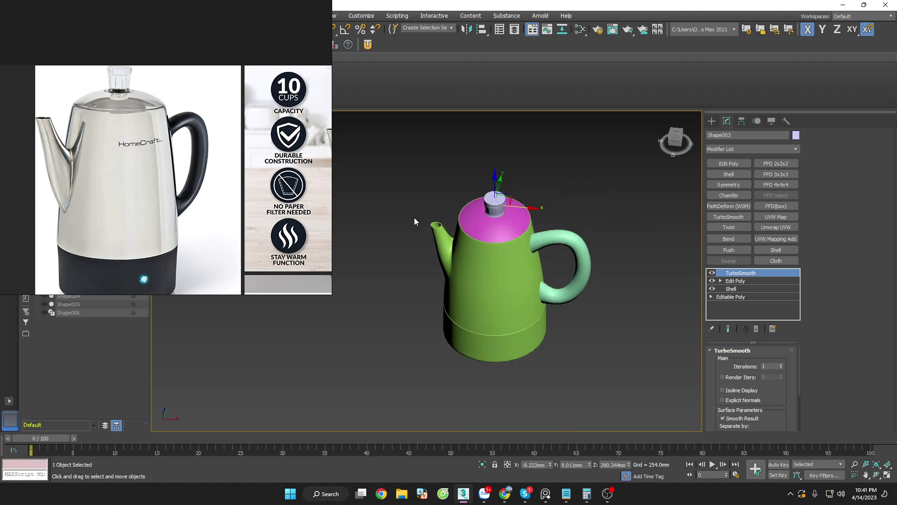
mouse_move(414, 217)
middle_mouse_down("alt")
mouse_move(442, 195)
mouse_move(427, 201)
mouse_move(487, 223)
middle_mouse_up("alt")
Step: Select all four percolator parts and orbit with edged faces shown to inspect the body seam
key("ctrl+a")
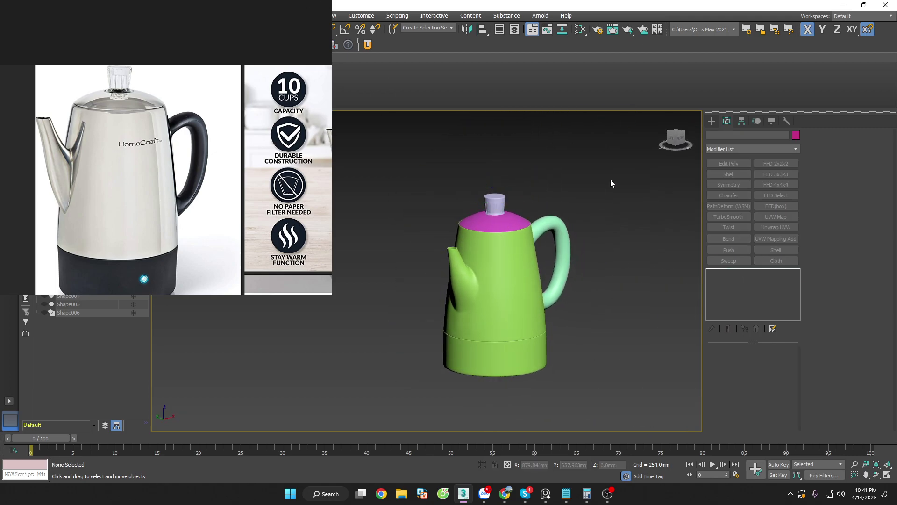
scroll(503, 382, "up", 2)
scroll(480, 377, "up", 2)
mouse_move(481, 374)
middle_mouse_down("alt")
mouse_move(448, 341)
mouse_move(443, 358)
middle_mouse_up("alt")
scroll(478, 337, "up", 3)
scroll(478, 337, "up", 2)
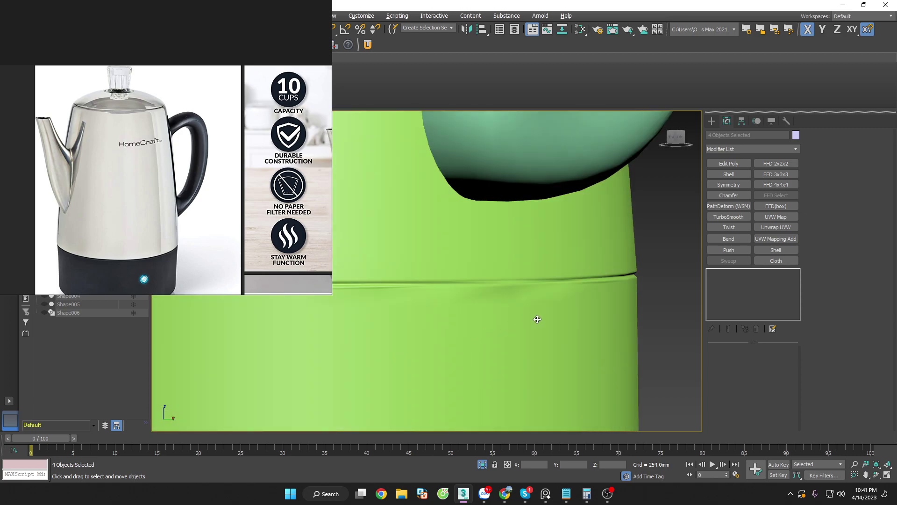
key("F4")
middle_click_drag(533, 301, 571, 315, "alt")
key("ctrl+d")
Step: Select the pot body NGon010 and delete its TurboSmooth modifier
left_click(549, 266)
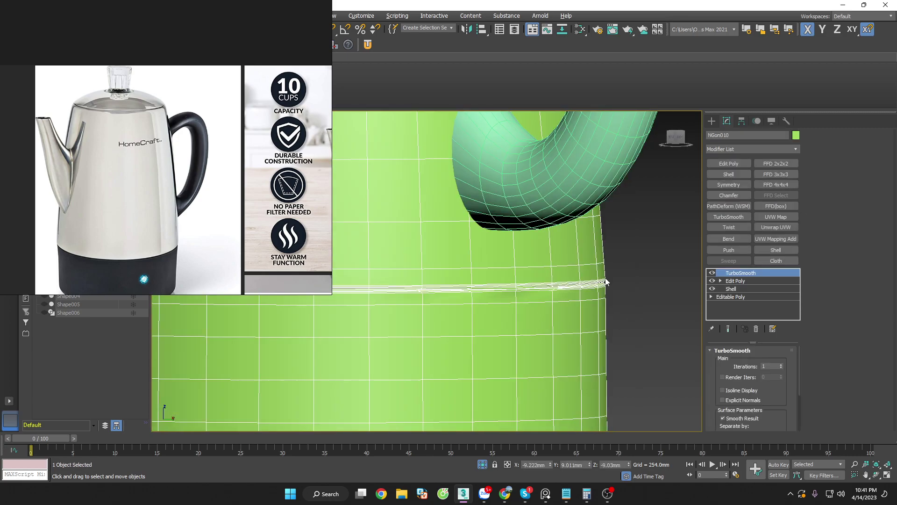
left_click(756, 329)
left_click(657, 295)
key("F4")
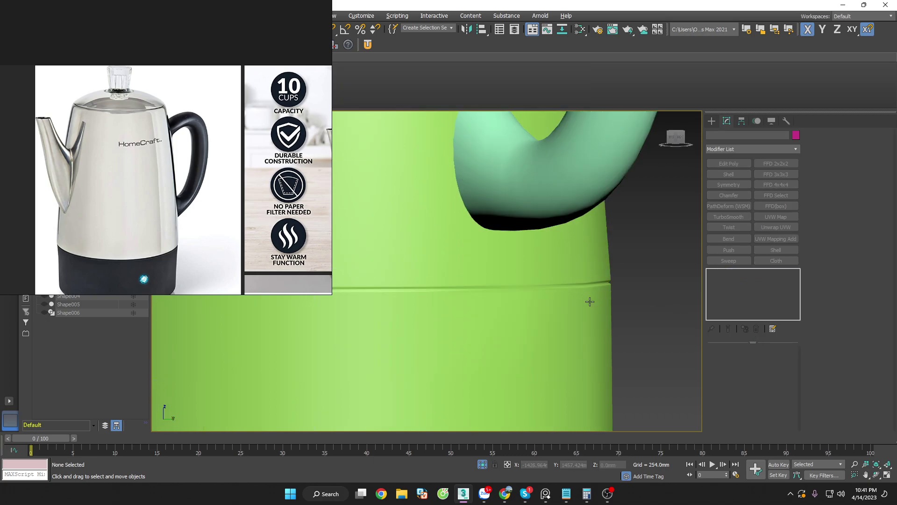
scroll(525, 338, "down", 3)
key("t")
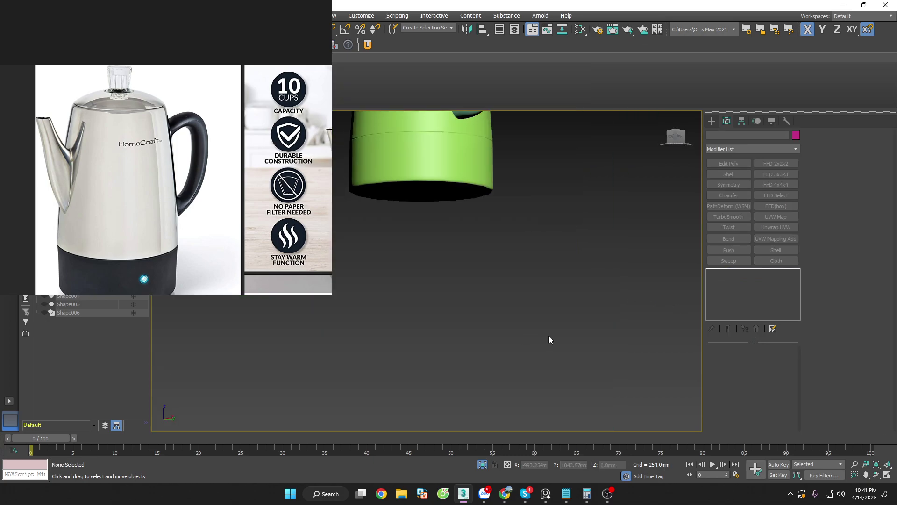
scroll(548, 336, "down", 3)
Step: Frame the body and handle in Front view and reselect the pot body with edged faces
key("ctrl+a")
key("f")
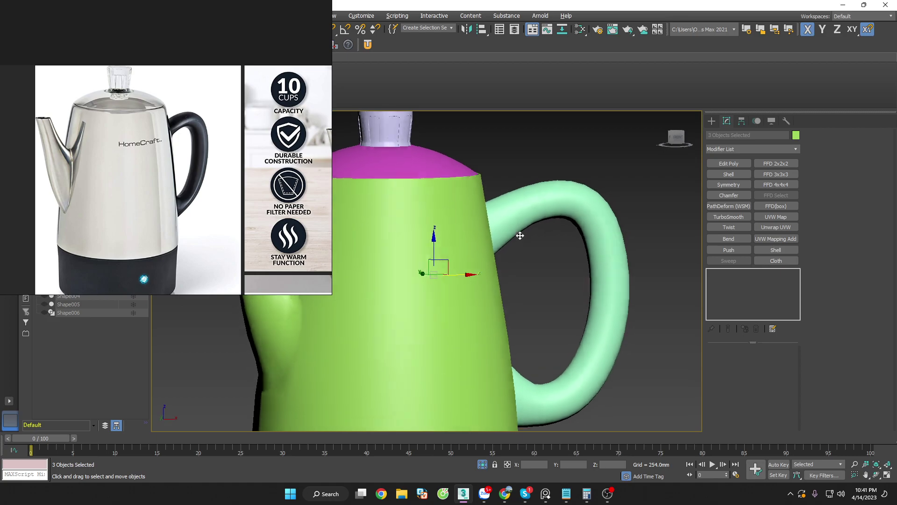
scroll(521, 237, "up", 3)
mouse_move(521, 236)
middle_mouse_down()
mouse_move(548, 194)
mouse_move(423, 279)
middle_mouse_up()
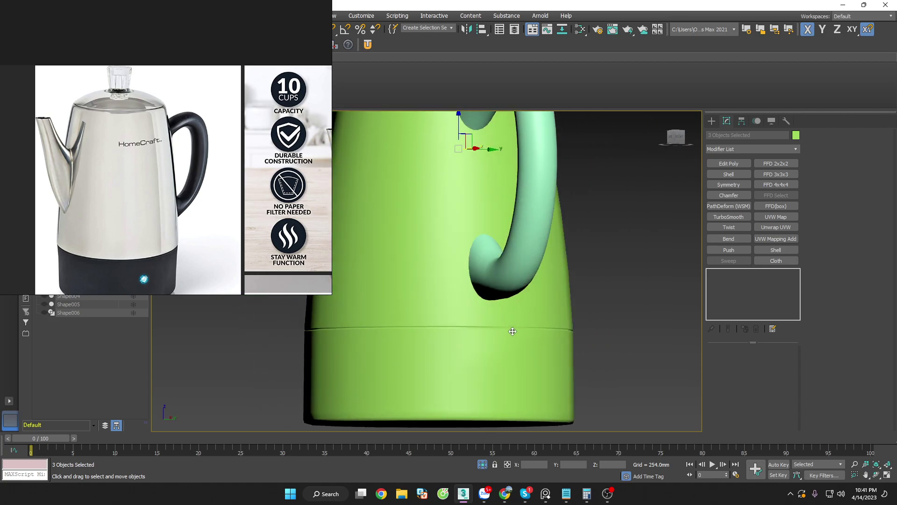
scroll(616, 308, "up", 4)
key("F4")
left_click(554, 268)
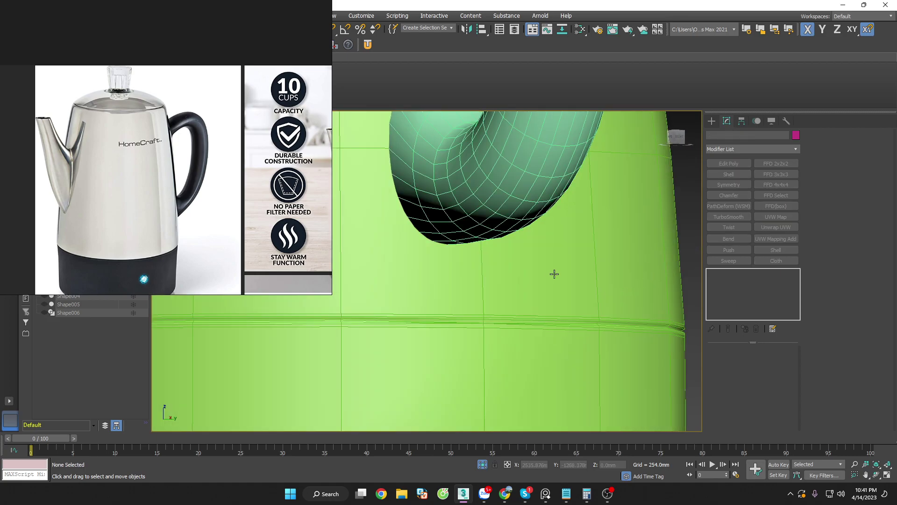
scroll(543, 306, "down", 3)
middle_click_drag(543, 306, 538, 317, "alt")
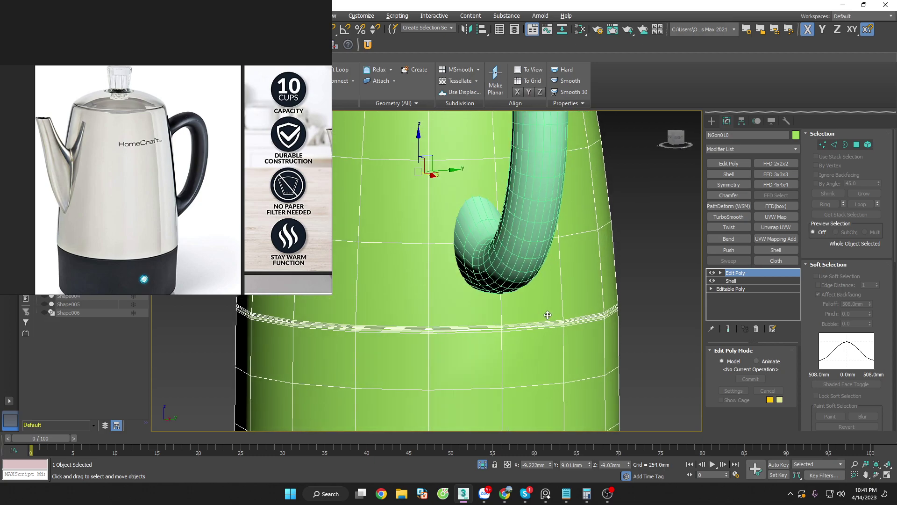
Step: Review the body's Shell thickness settings while orbiting around the pot to the handle side
left_click(730, 282)
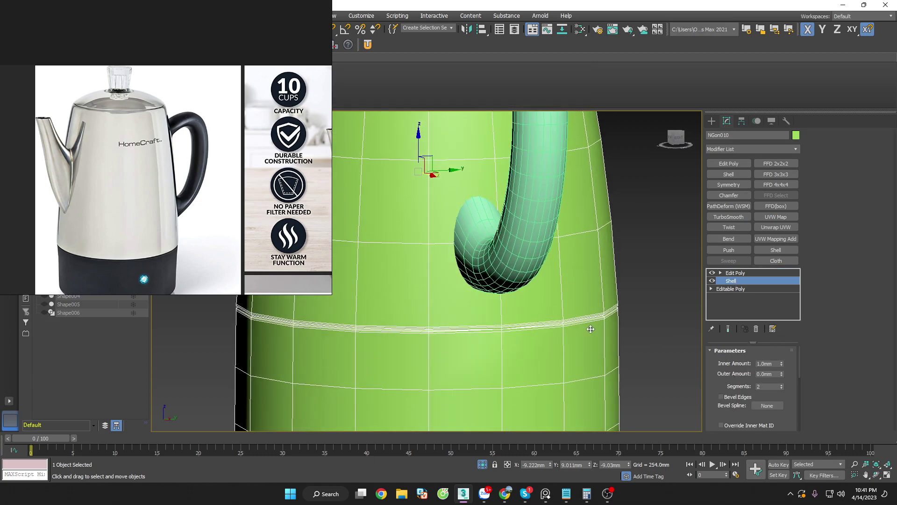
scroll(475, 324, "up", 2)
scroll(482, 322, "up", 1)
scroll(486, 318, "down", 3)
scroll(489, 316, "down", 3)
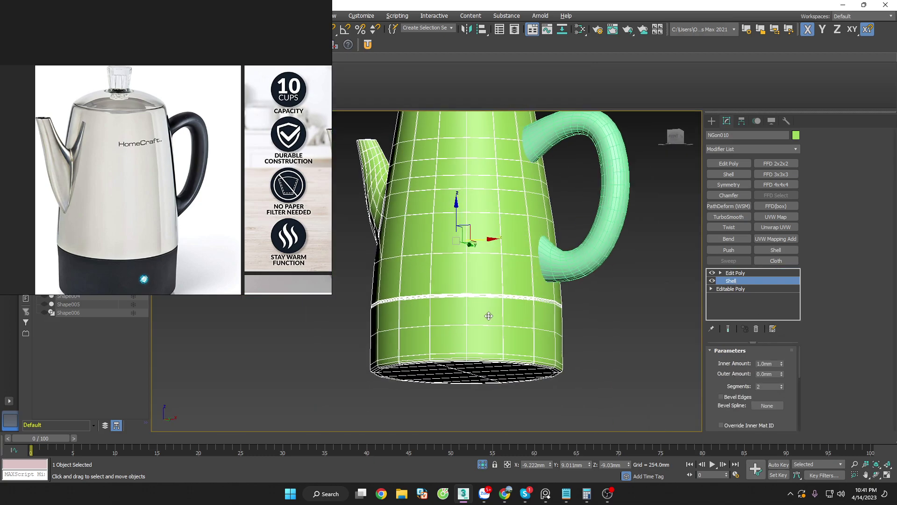
scroll(489, 316, "up", 2)
scroll(445, 316, "up", 5)
mouse_move(385, 326)
middle_mouse_down("alt")
mouse_move(454, 343)
mouse_move(540, 335)
middle_mouse_up("alt")
scroll(476, 363, "down", 3)
scroll(476, 362, "up", 2)
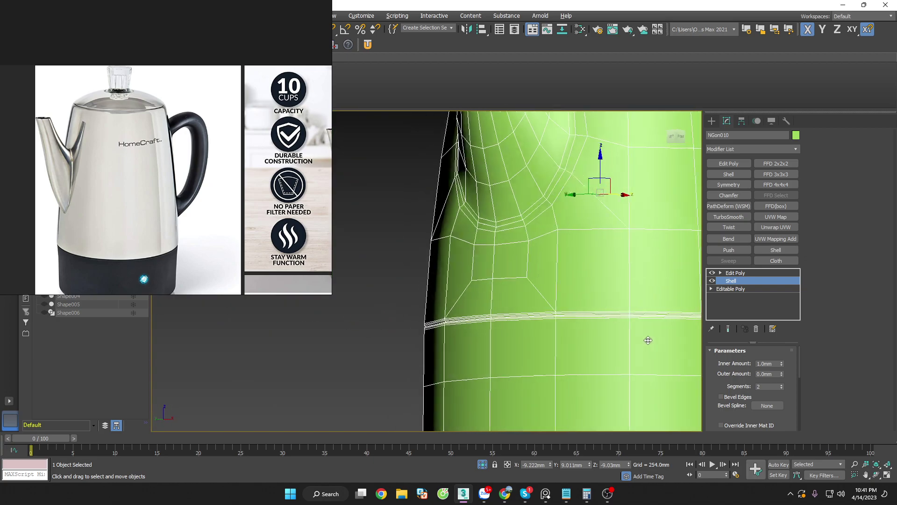
scroll(648, 340, "up", 1)
scroll(600, 311, "up", 2)
scroll(569, 310, "up", 2)
scroll(589, 313, "up", 1)
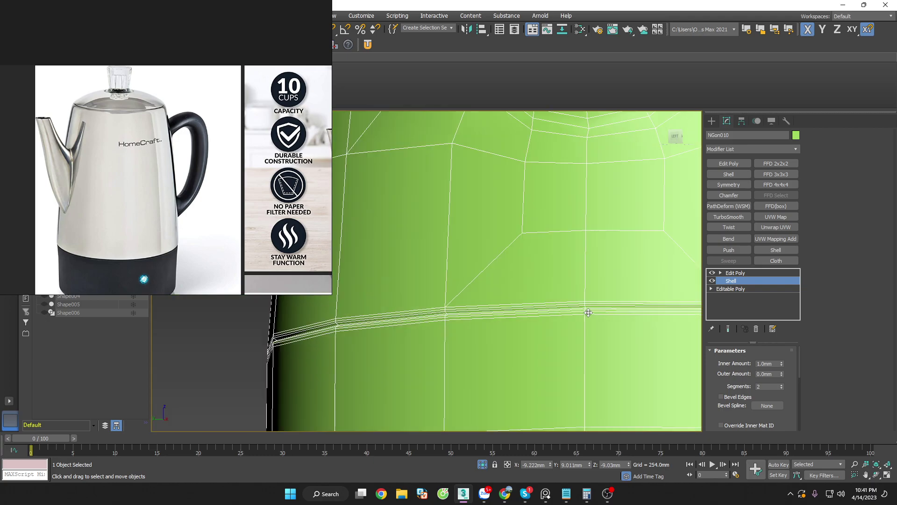
scroll(589, 313, "down", 4)
mouse_move(589, 322)
middle_mouse_down("alt")
mouse_move(565, 344)
mouse_move(606, 336)
middle_mouse_up("alt")
scroll(606, 336, "up", 4)
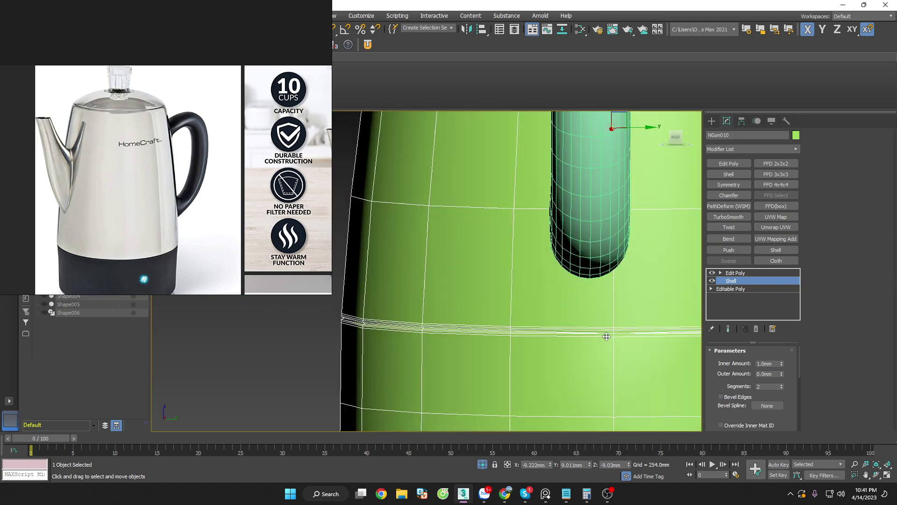
scroll(607, 336, "up", 2)
Step: Inspect the body's seam band in Edit Poly by selecting a seam vertex and edge
key("1")
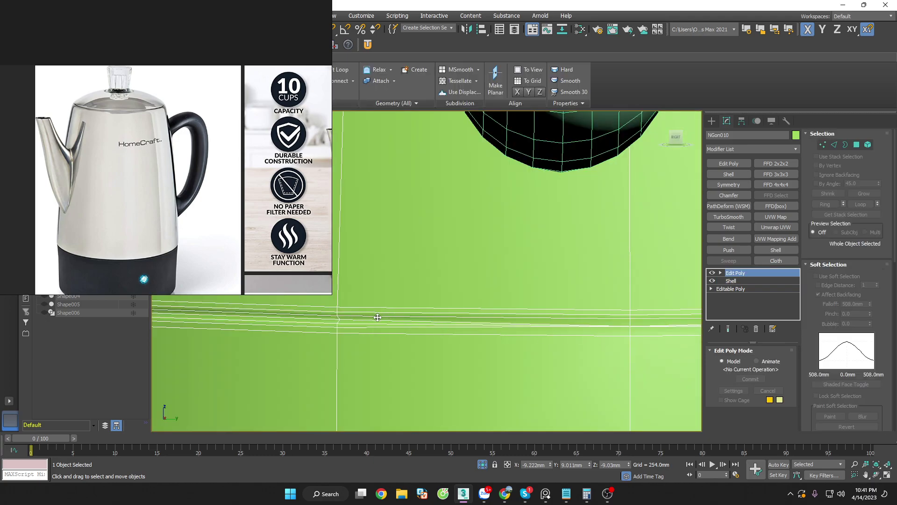
left_click(341, 318)
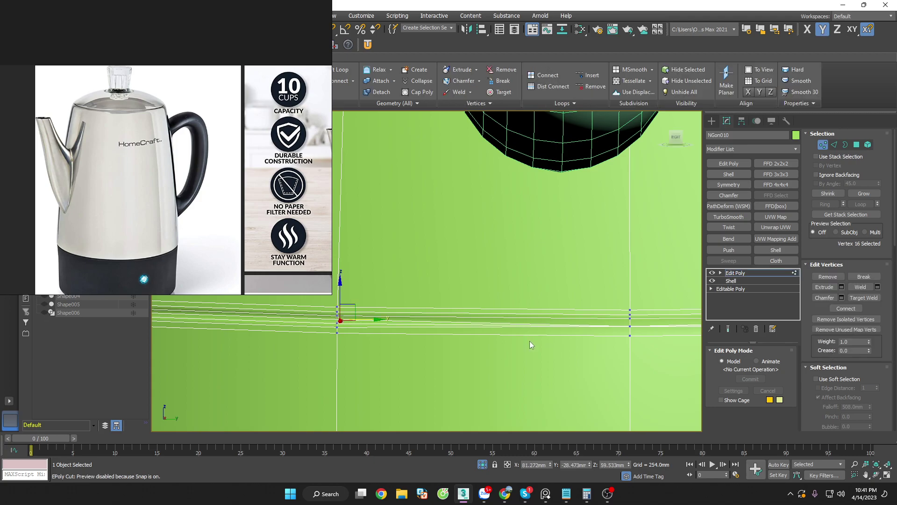
scroll(530, 345, "down", 2)
middle_click_drag(584, 347, 447, 339)
scroll(486, 329, "up", 3)
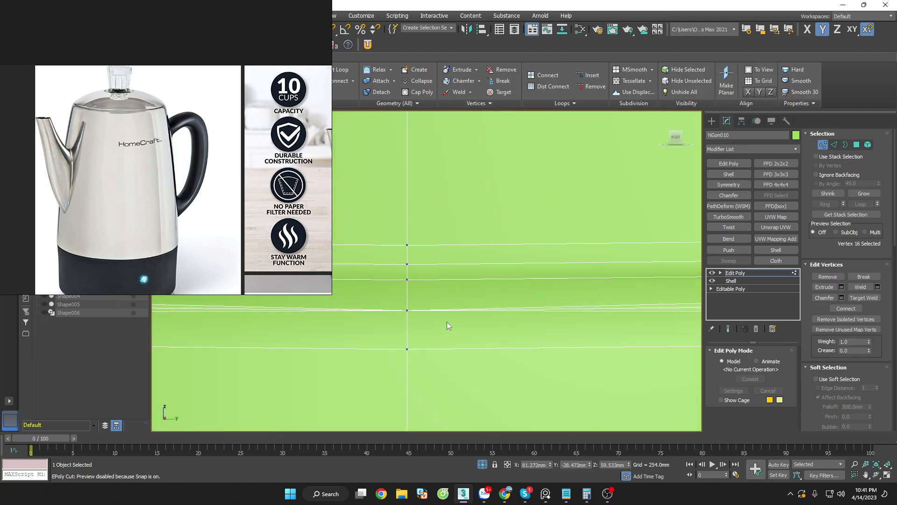
key("2")
left_click(407, 303)
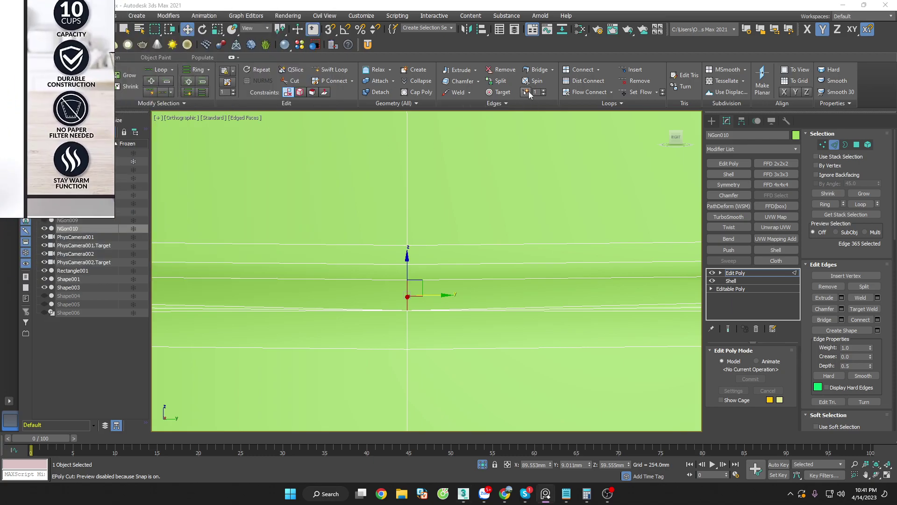
key("1")
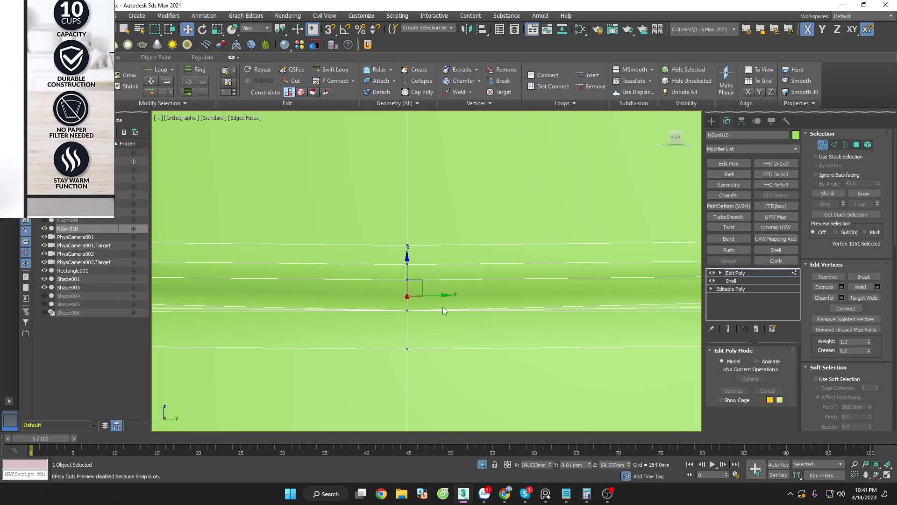
middle_click_drag(442, 307, 484, 309, "alt")
scroll(487, 318, "down", 4)
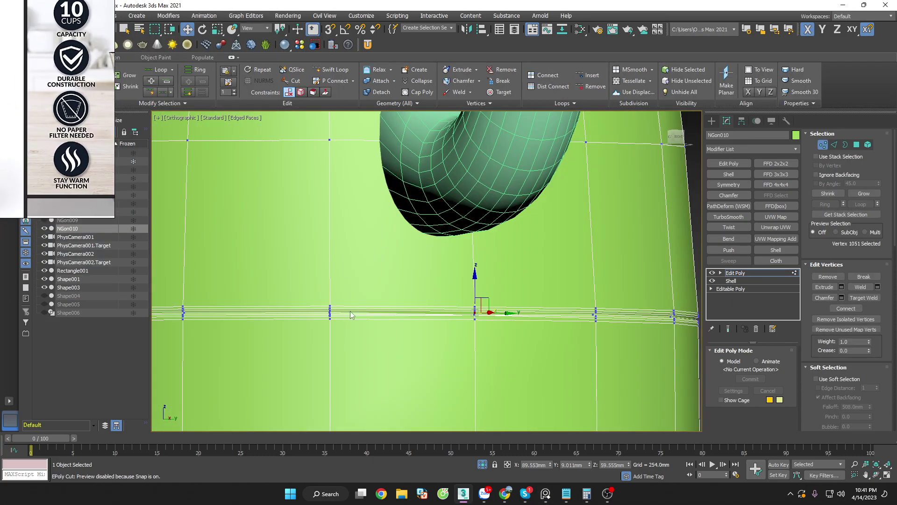
scroll(304, 315, "up", 4)
left_click(289, 316)
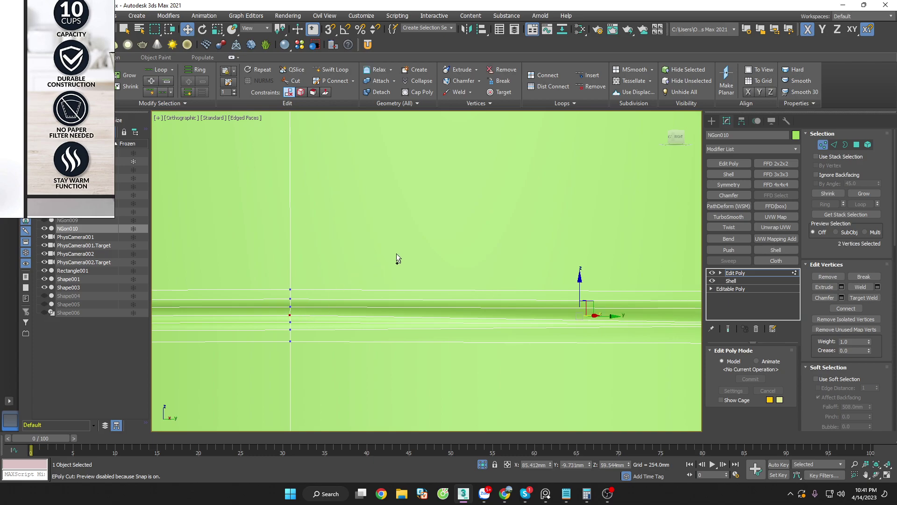
left_click(400, 253)
Step: Try another vertex farther along the seam band, then clear it
scroll(332, 270, "down", 2)
middle_click_drag(331, 270, 581, 269)
scroll(581, 270, "up", 3)
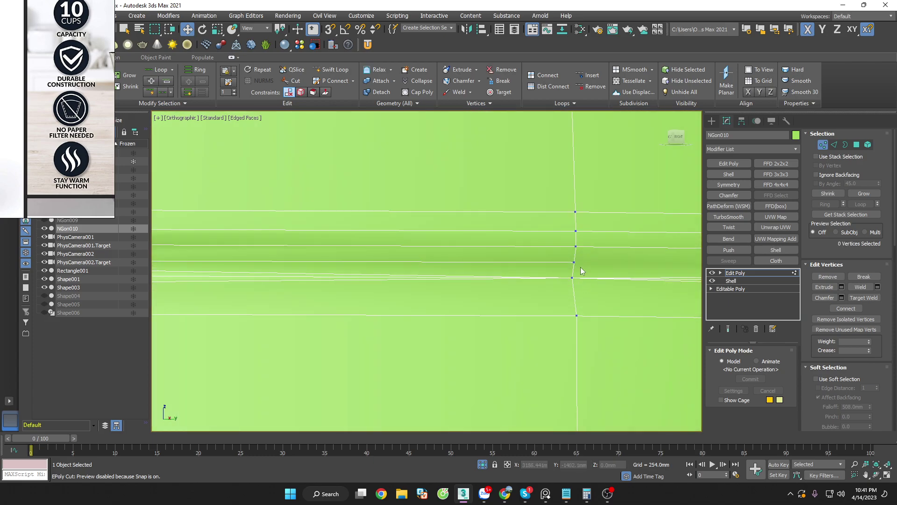
left_click(576, 263)
scroll(457, 310, "down", 3)
scroll(457, 310, "up", 2)
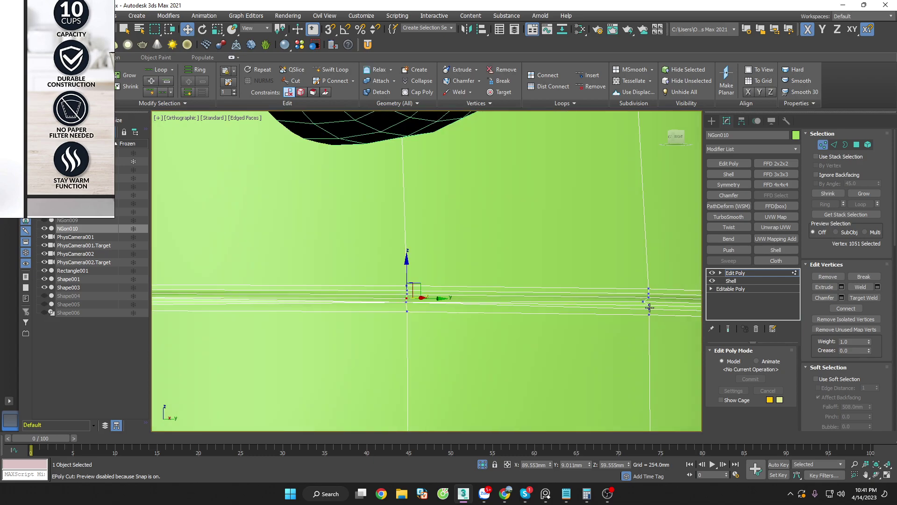
scroll(652, 306, "up", 2)
left_click(627, 337)
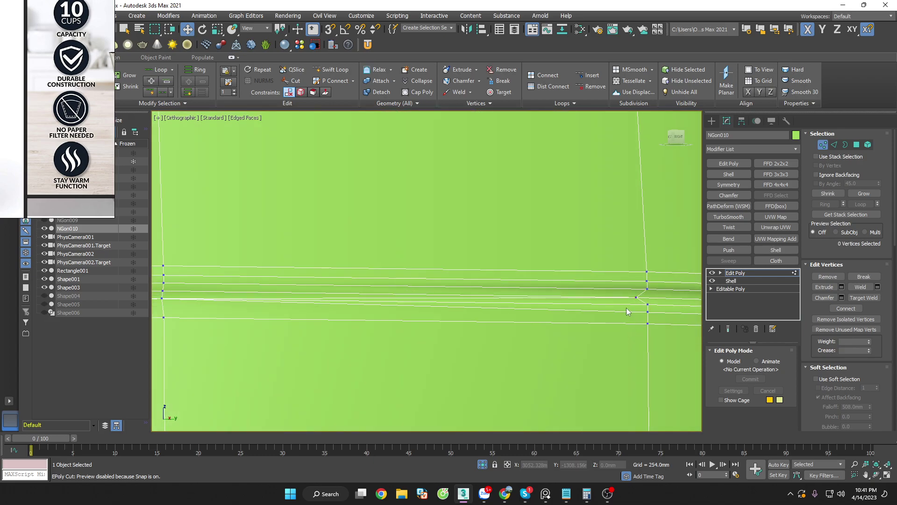
scroll(628, 336, "up", 3)
mouse_move(620, 310)
middle_mouse_down()
mouse_move(473, 289)
mouse_move(603, 292)
middle_mouse_up()
Step: Select the seam's edge loop and individual seam edges in Edge mode
key("2")
double_click(474, 290)
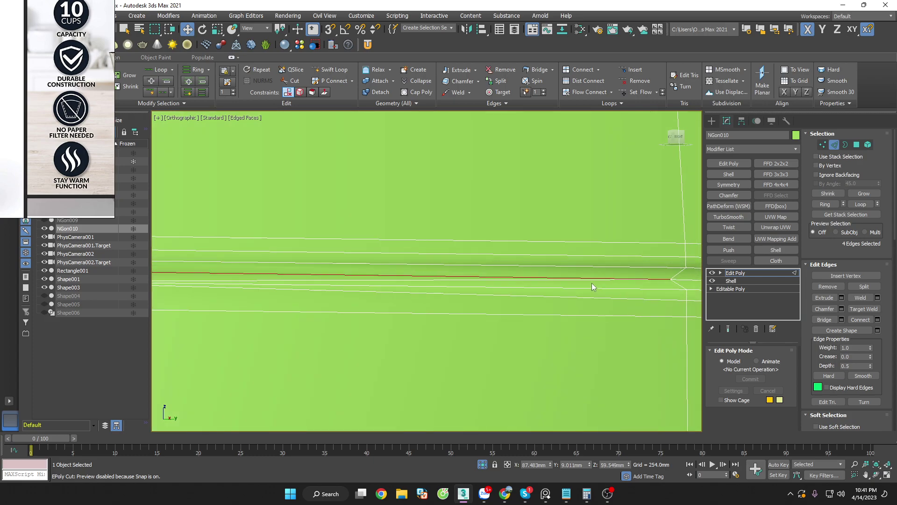
left_click(592, 283)
scroll(642, 312, "down", 4)
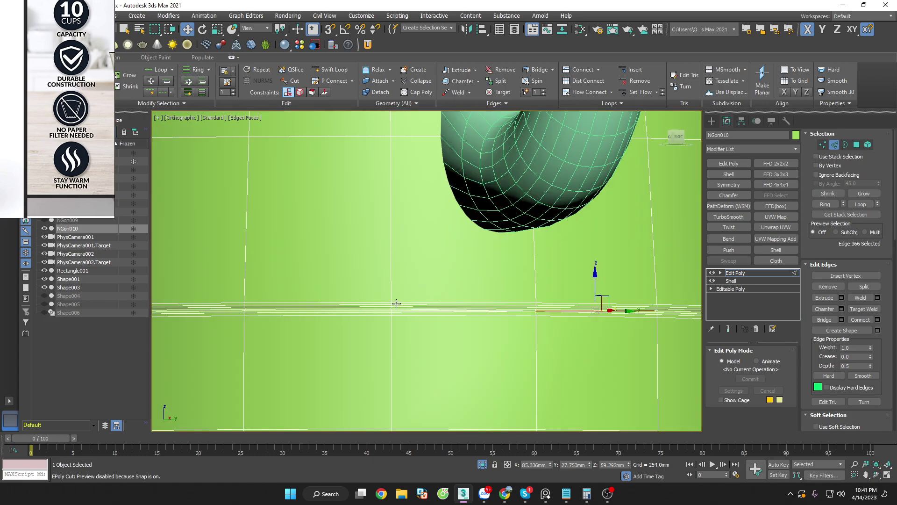
scroll(396, 304, "up", 3)
scroll(467, 303, "up", 2)
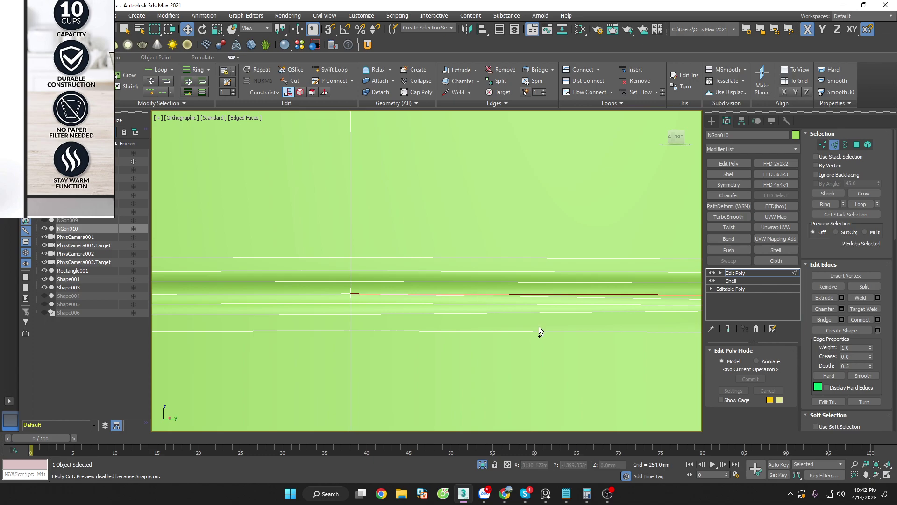
left_click(537, 296)
left_click(566, 323)
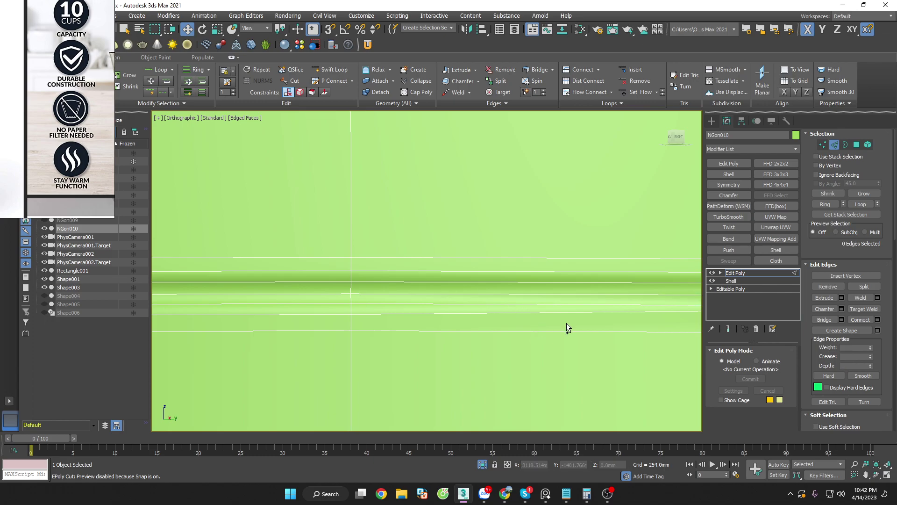
scroll(531, 345, "down", 3)
scroll(571, 337, "up", 1)
scroll(613, 325, "up", 2)
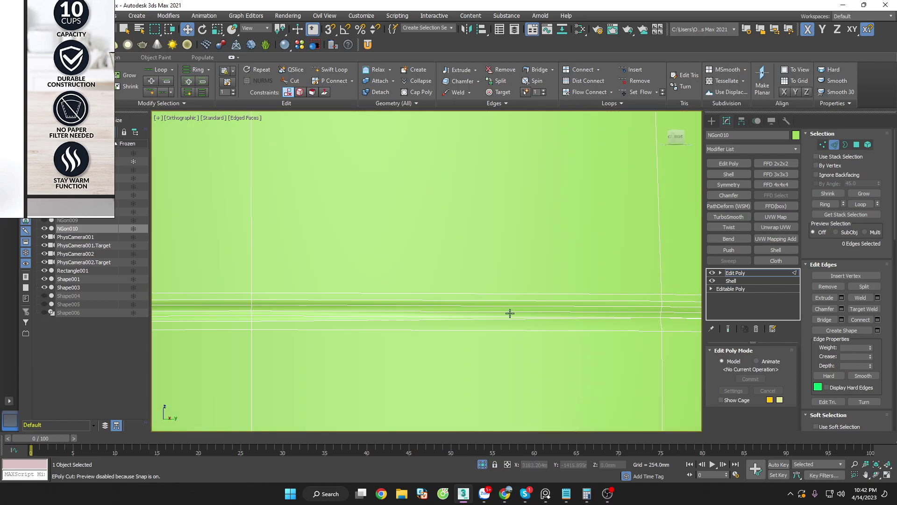
left_click(502, 319)
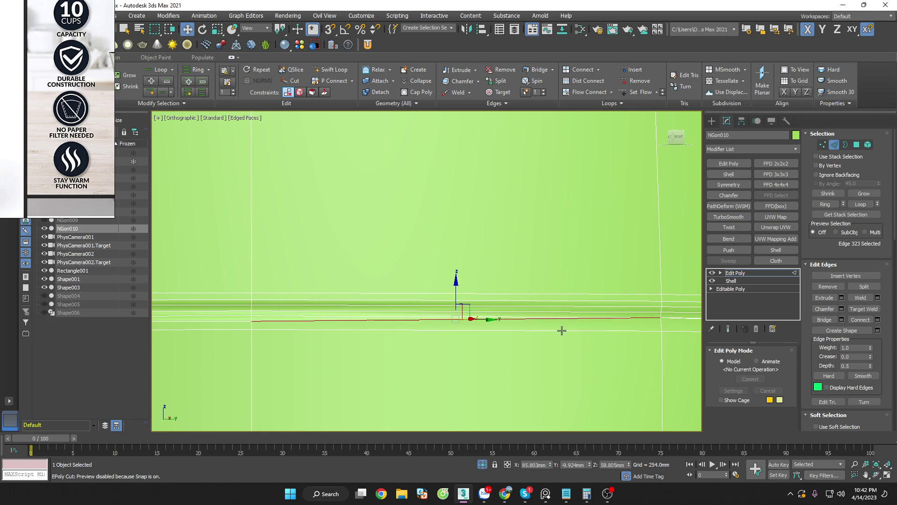
middle_click_drag(561, 330, 468, 321)
scroll(641, 338, "down", 2)
middle_click_drag(658, 335, 655, 334)
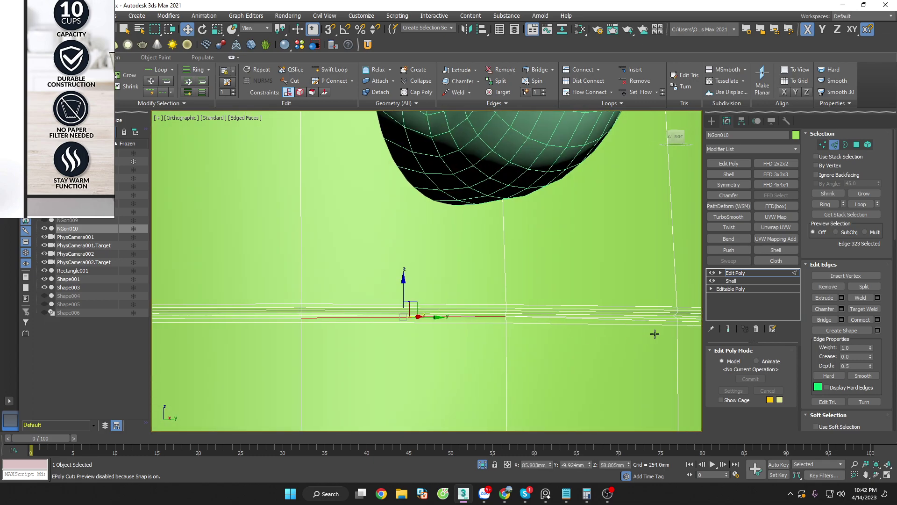
Step: Select the matching seam vertices on the left and right edge columns
key("1")
scroll(362, 331, "up", 2)
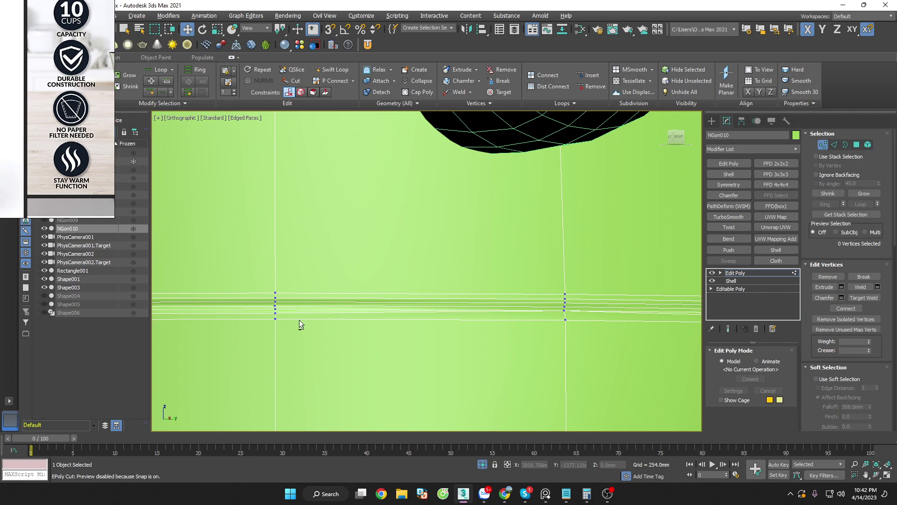
scroll(300, 321, "up", 2)
scroll(318, 331, "down", 2)
scroll(573, 327, "up", 3)
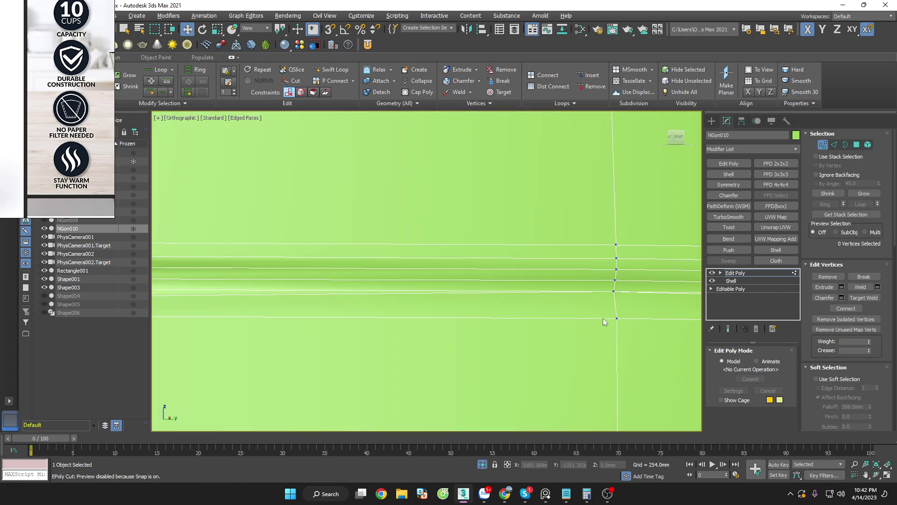
key("2")
left_click(615, 301)
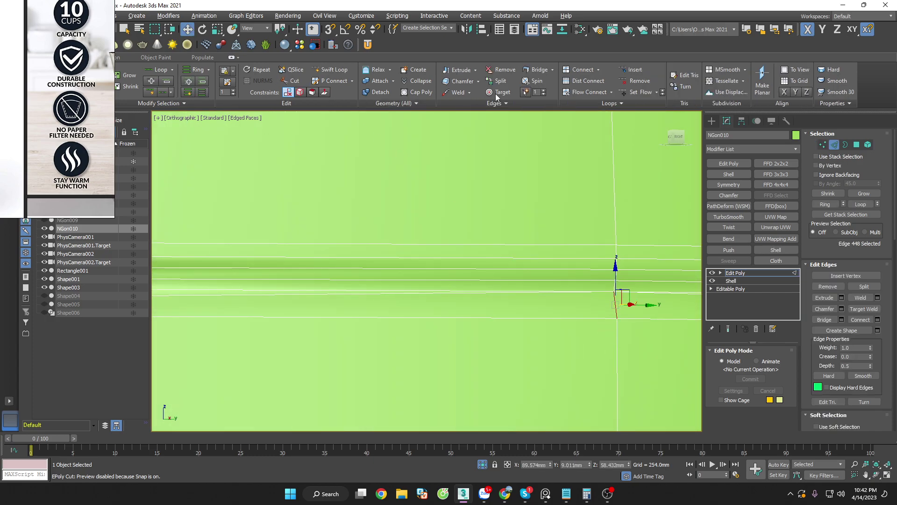
key("1")
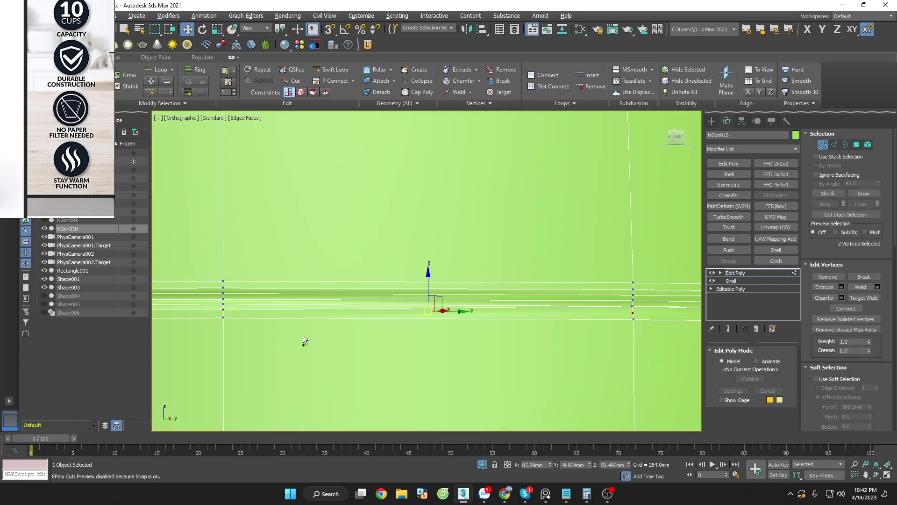
left_click(321, 339)
mouse_move(436, 341)
middle_mouse_down()
mouse_move(413, 280)
mouse_move(510, 296)
mouse_move(556, 278)
middle_mouse_up()
left_click(415, 270)
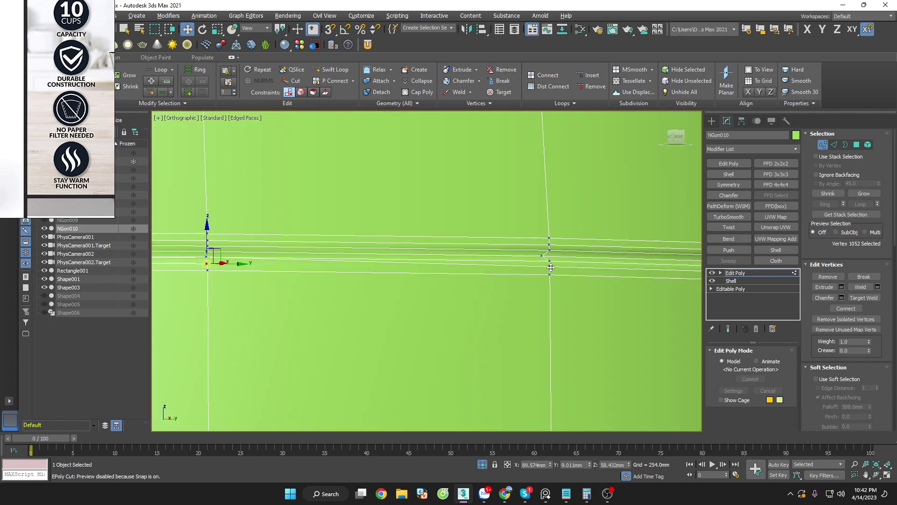
left_click(550, 266, "ctrl")
Step: Check the new long edge across the body, then deselect all edges
key("2")
left_click(391, 265)
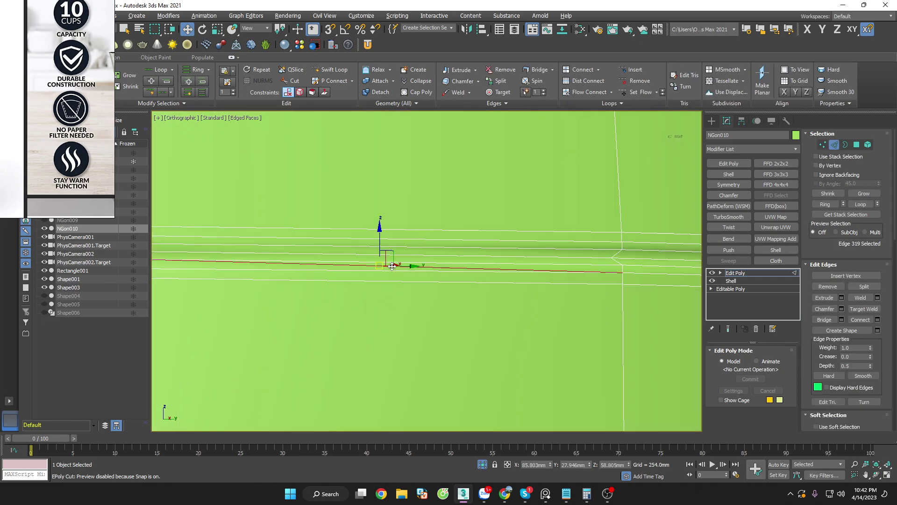
middle_click_drag(391, 265, 451, 276)
middle_click_drag(327, 281, 391, 301)
scroll(427, 307, "down", 5)
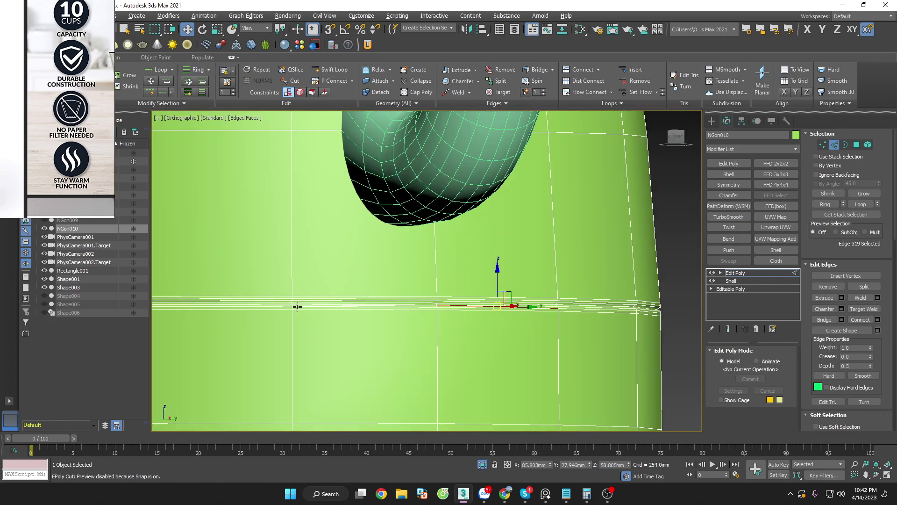
scroll(299, 306, "up", 5)
scroll(433, 310, "up", 3)
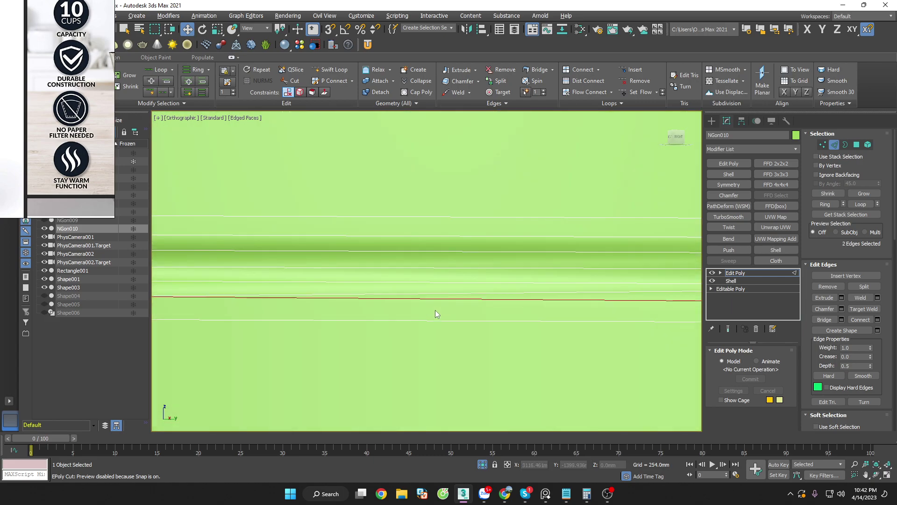
left_click(449, 297)
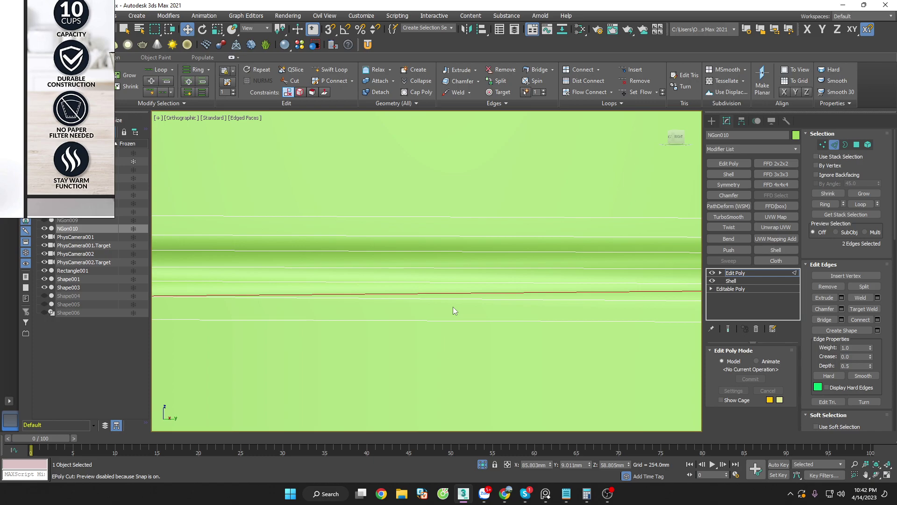
scroll(454, 305, "down", 3)
scroll(458, 321, "down", 3)
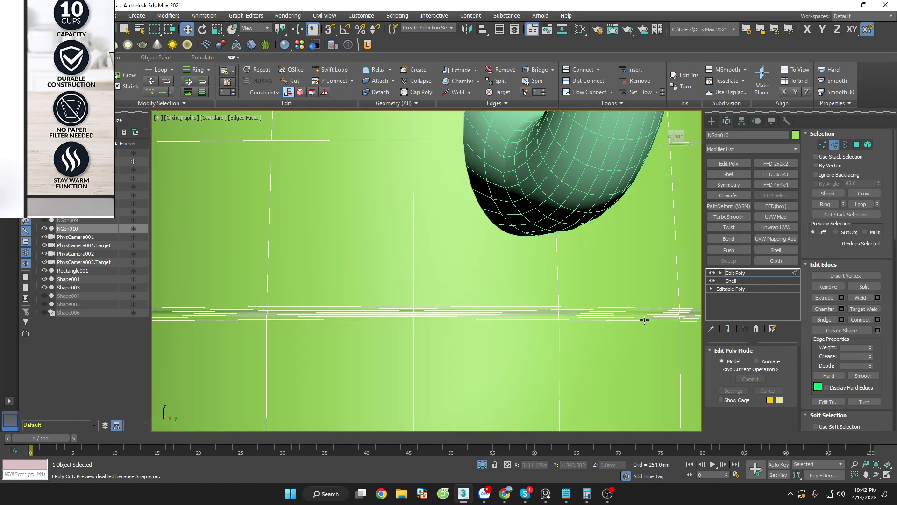
middle_click_drag(645, 319, 574, 310)
Step: Leave Edge mode and add a TurboSmooth modifier to the green kettle body
left_click(832, 145)
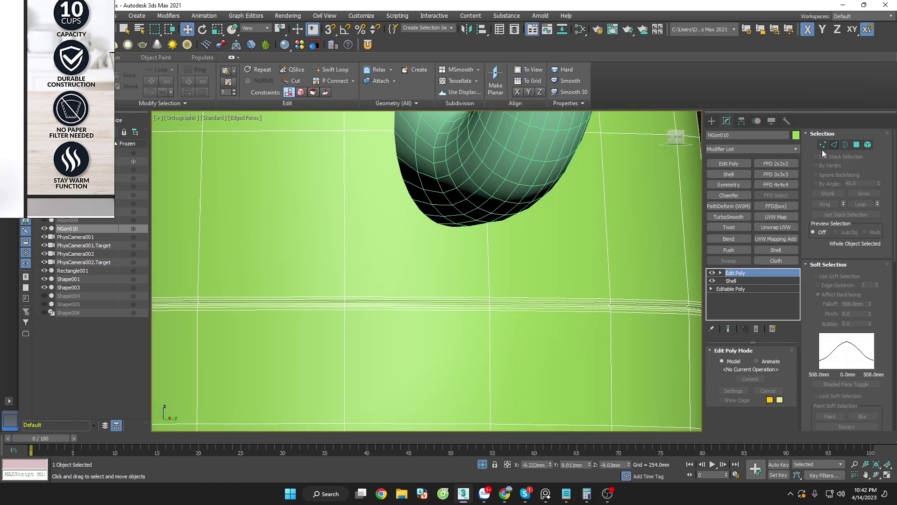
left_click(730, 216)
scroll(504, 271, "down", 5)
middle_click_drag(514, 327, 566, 357, "alt")
left_click(624, 341)
scroll(624, 335, "down", 3)
Step: Dismiss the Save As window and raise the body's TurboSmooth Iterations to 2
key("ctrl+shift+s")
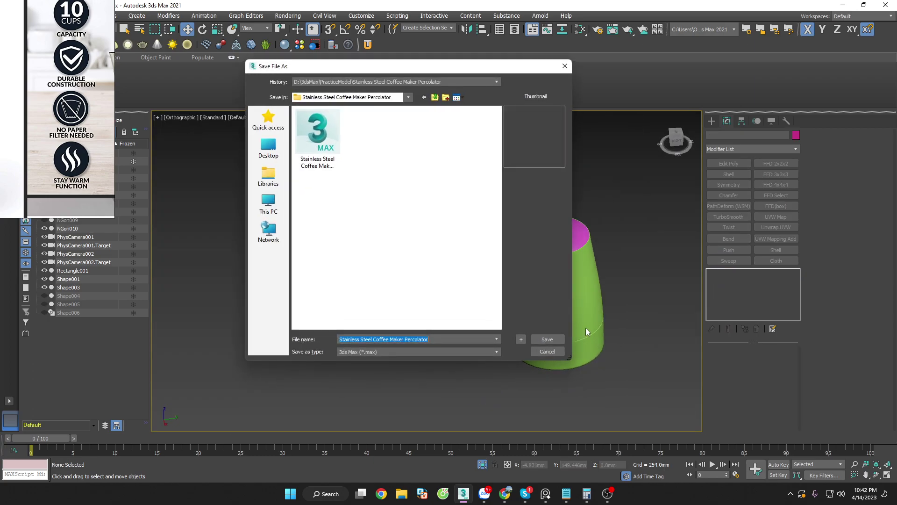
left_click(557, 354)
scroll(617, 304, "up", 8)
left_click(562, 228)
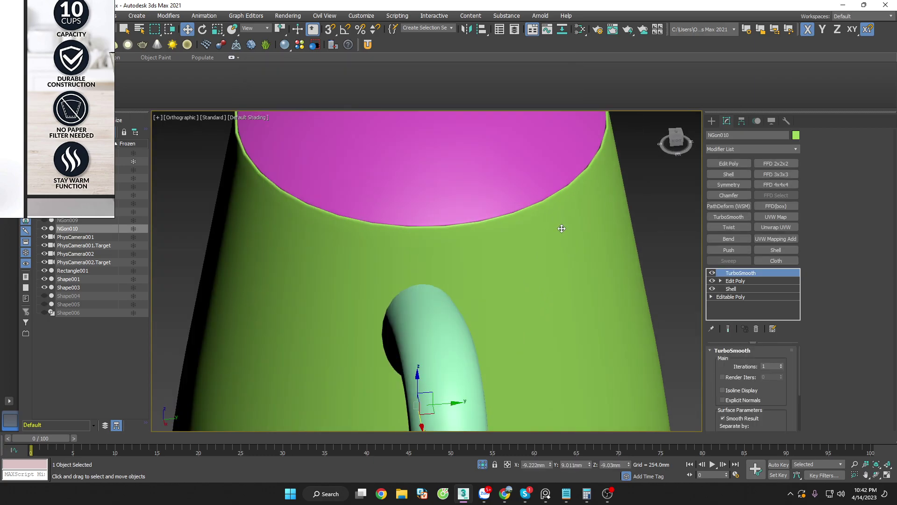
left_click(781, 364)
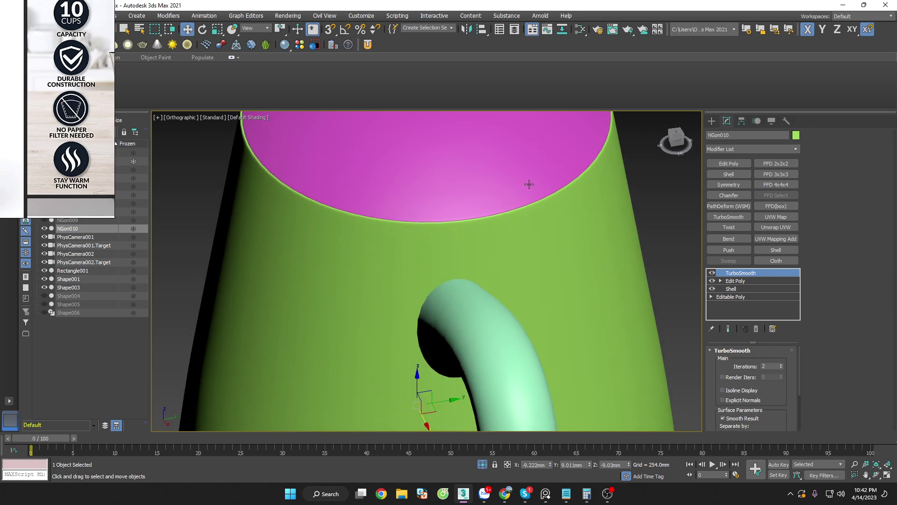
left_click(510, 179)
Step: Turn on Edged Faces with F4 and orbit around the kettle
scroll(652, 299, "down", 5)
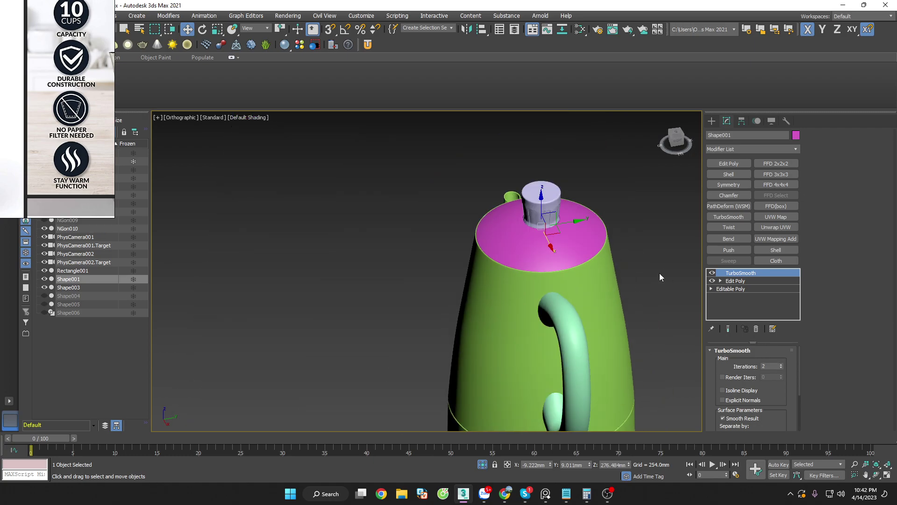
left_click(660, 273)
scroll(631, 252, "down", 2)
key("F4")
left_click_drag(626, 245, 499, 390)
middle_click_drag(500, 390, 653, 363, "alt")
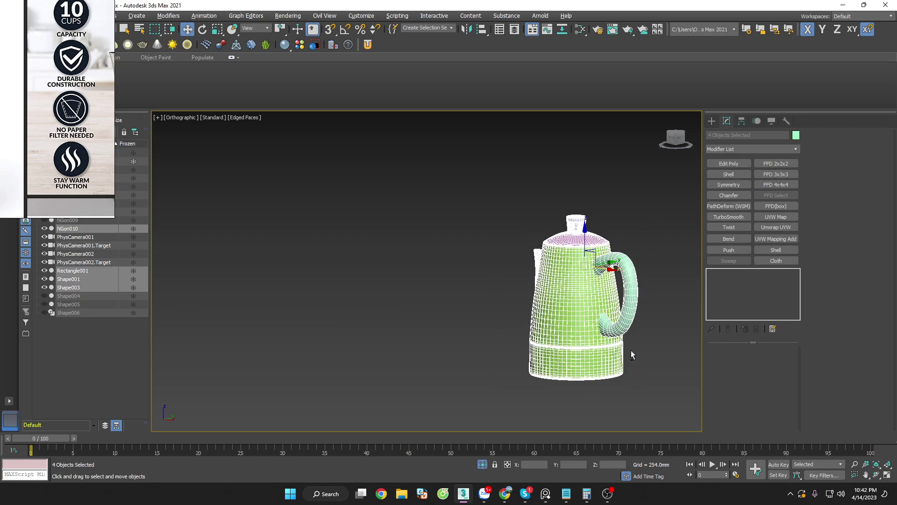
left_click(653, 362)
scroll(549, 288, "up", 5)
Step: Move the kettle body aside and back, then select all four kettle parts
left_click(549, 288)
scroll(513, 318, "down", 4)
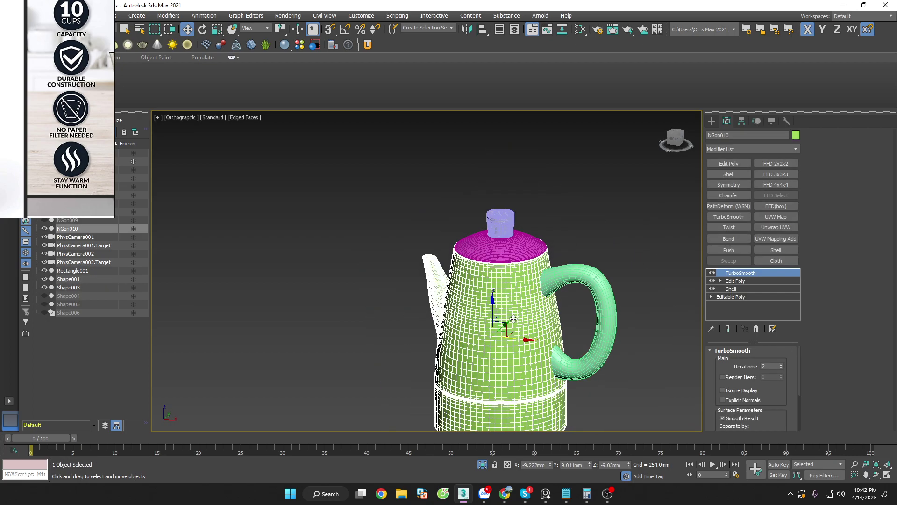
left_click_drag(516, 339, 361, 301)
left_click_drag(408, 286, 544, 275)
scroll(541, 260, "up", 5)
scroll(541, 260, "down", 5)
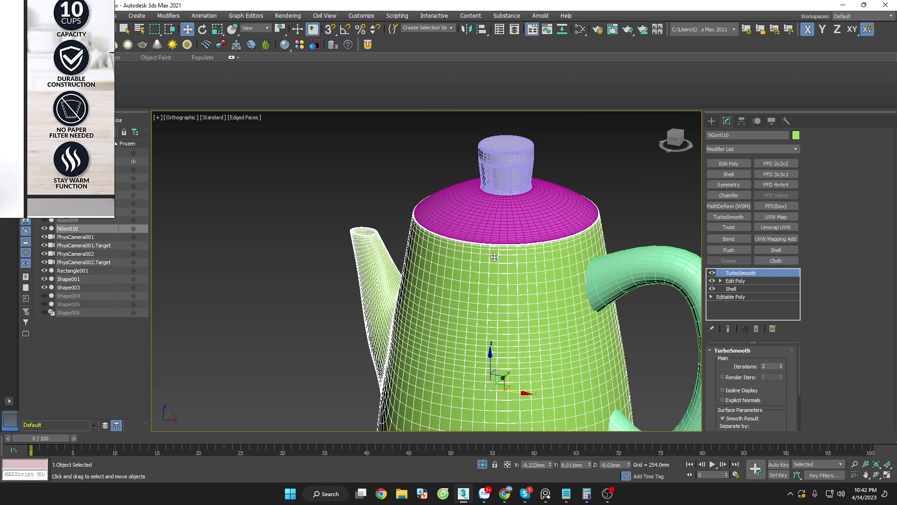
scroll(541, 260, "down", 2)
left_click_drag(495, 180, 665, 313)
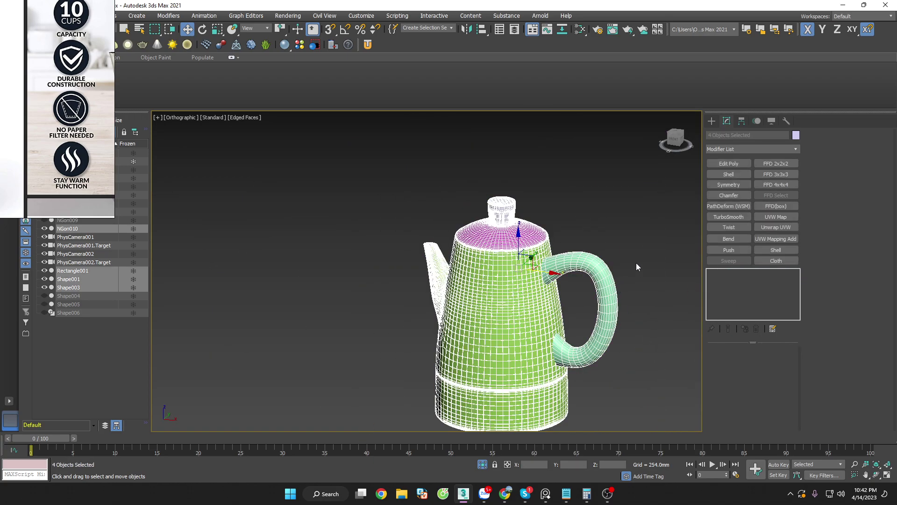
Step: Delete the TurboSmooth modifier from the body, the handle and the lid top
left_click(501, 276)
left_click(756, 329)
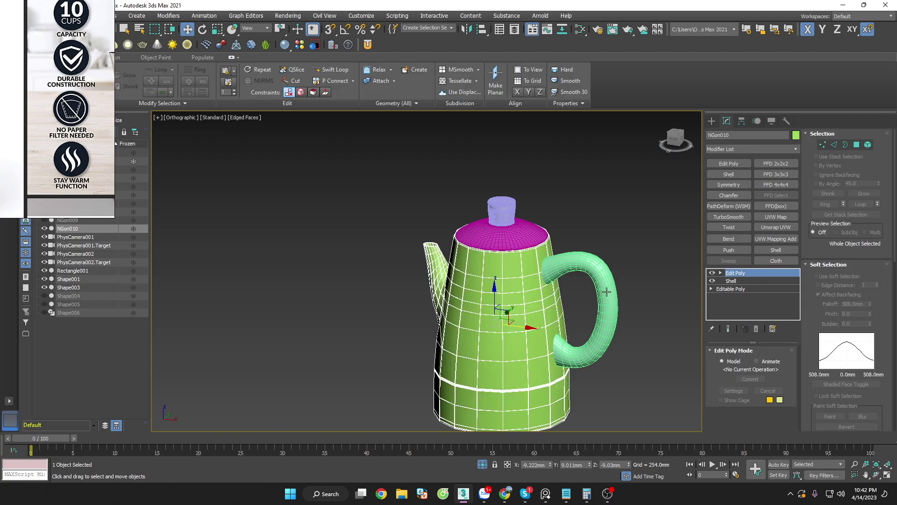
left_click(610, 294)
left_click(757, 328)
left_click(525, 236)
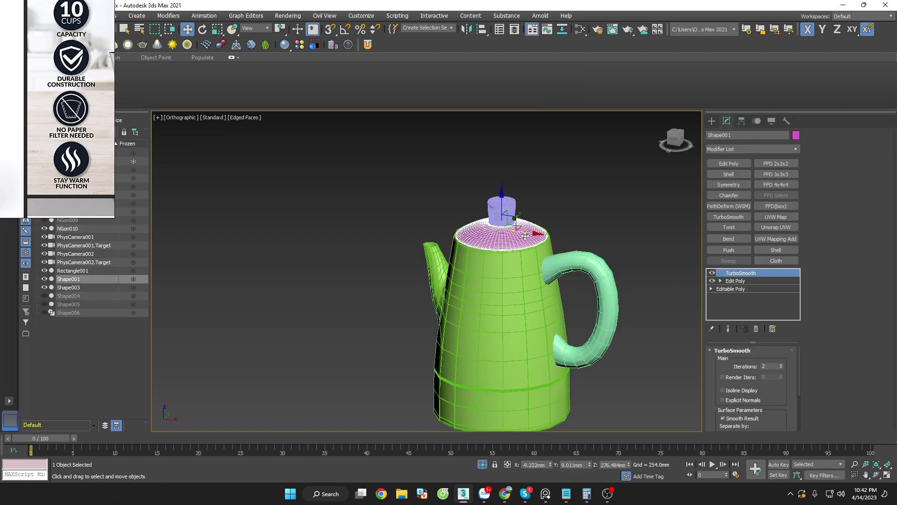
left_click(756, 329)
Step: Clear the selection and switch the viewport shading to Clay
left_click(501, 210)
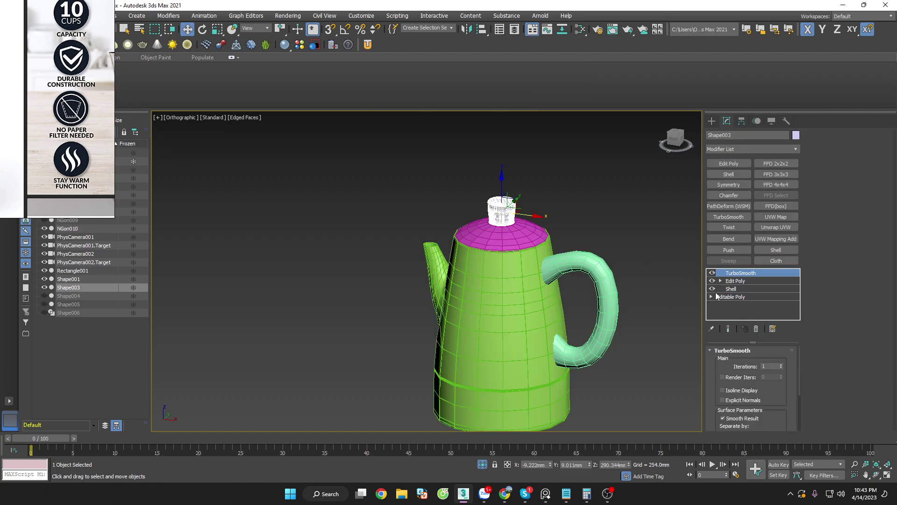
left_click(758, 329)
left_click(565, 251)
scroll(546, 239, "down", 3)
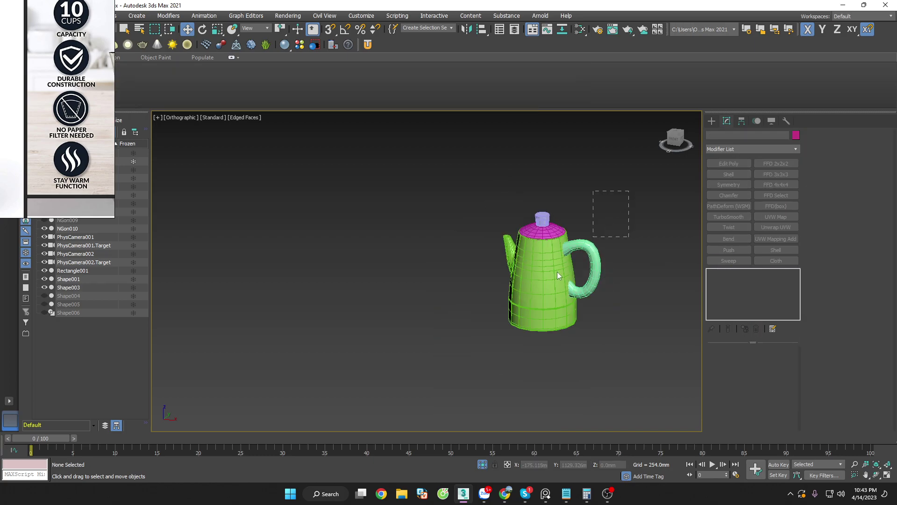
scroll(591, 355, "up", 5)
mouse_move(590, 349)
middle_mouse_down("alt")
mouse_move(571, 354)
mouse_move(588, 315)
mouse_move(576, 346)
middle_mouse_up("alt")
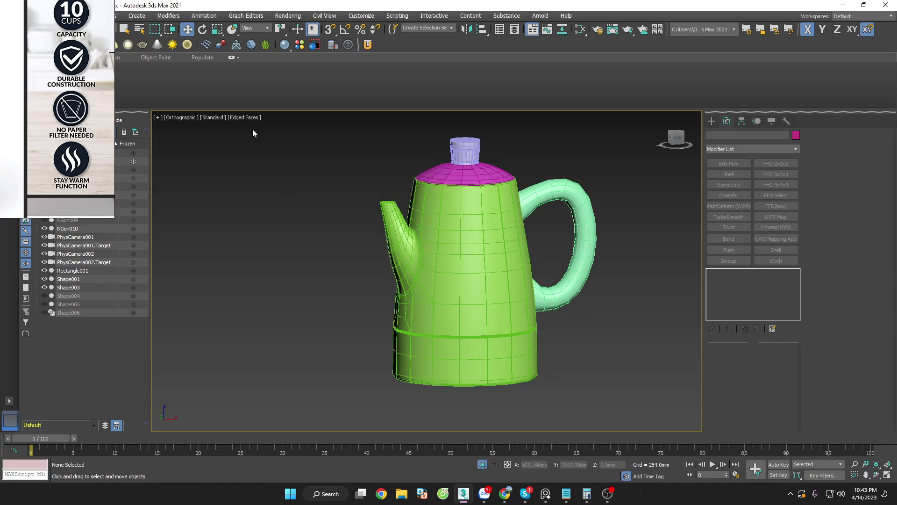
left_click(243, 118)
left_click(266, 177)
Step: Orbit to a higher view, then Save As over Stainless Steel Coffee Maker Percolator.max
middle_click_drag(594, 191, 582, 279)
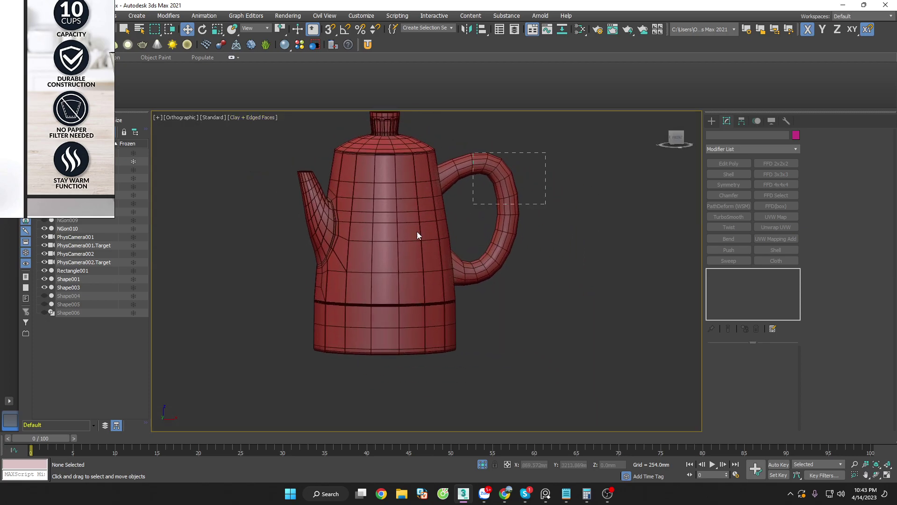
mouse_move(417, 232)
middle_mouse_down("alt")
mouse_move(469, 360)
mouse_move(441, 369)
mouse_move(473, 369)
mouse_move(489, 407)
mouse_move(509, 411)
middle_mouse_up("alt")
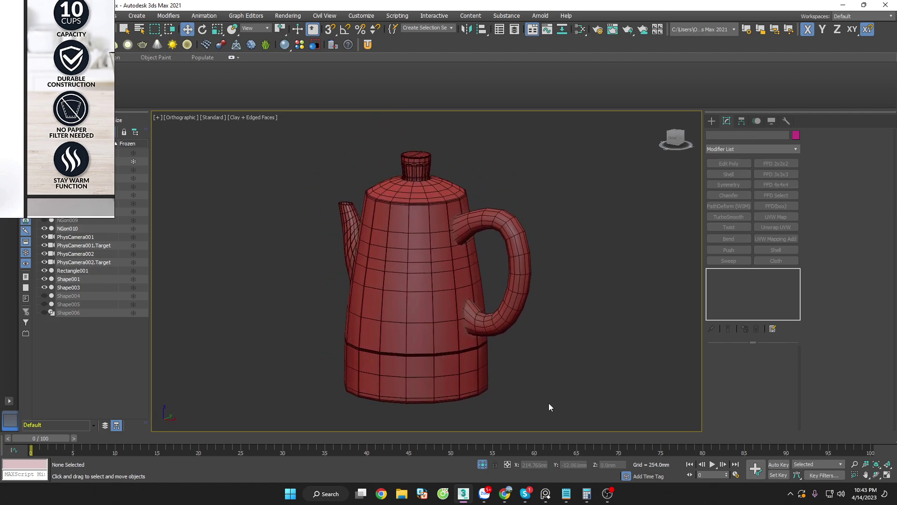
key("ctrl+shift+s")
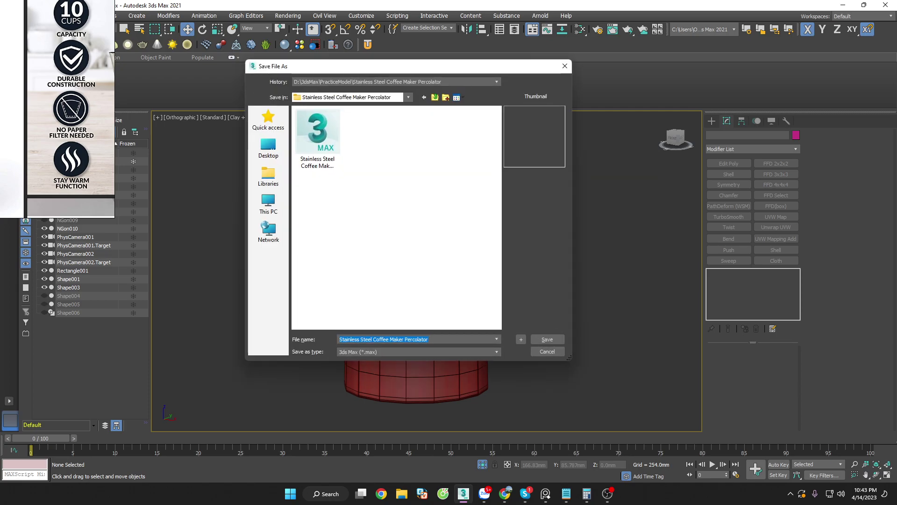
left_click(548, 339)
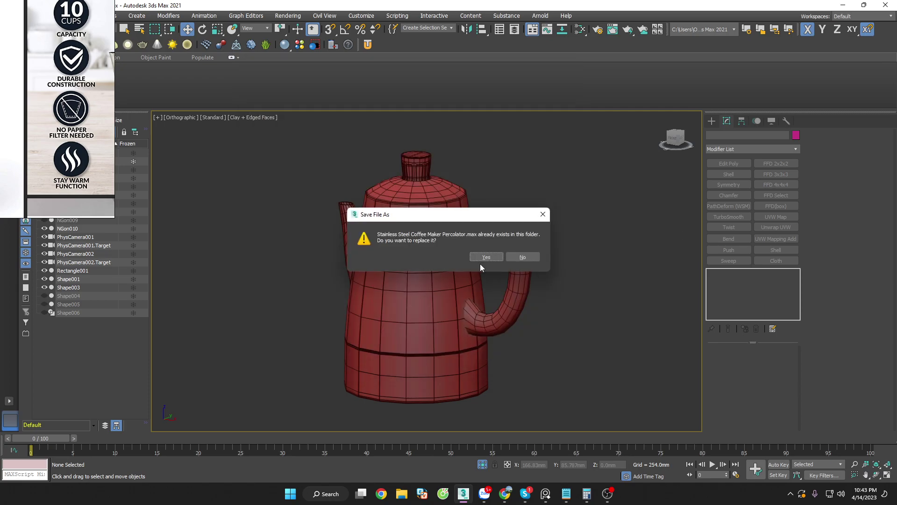